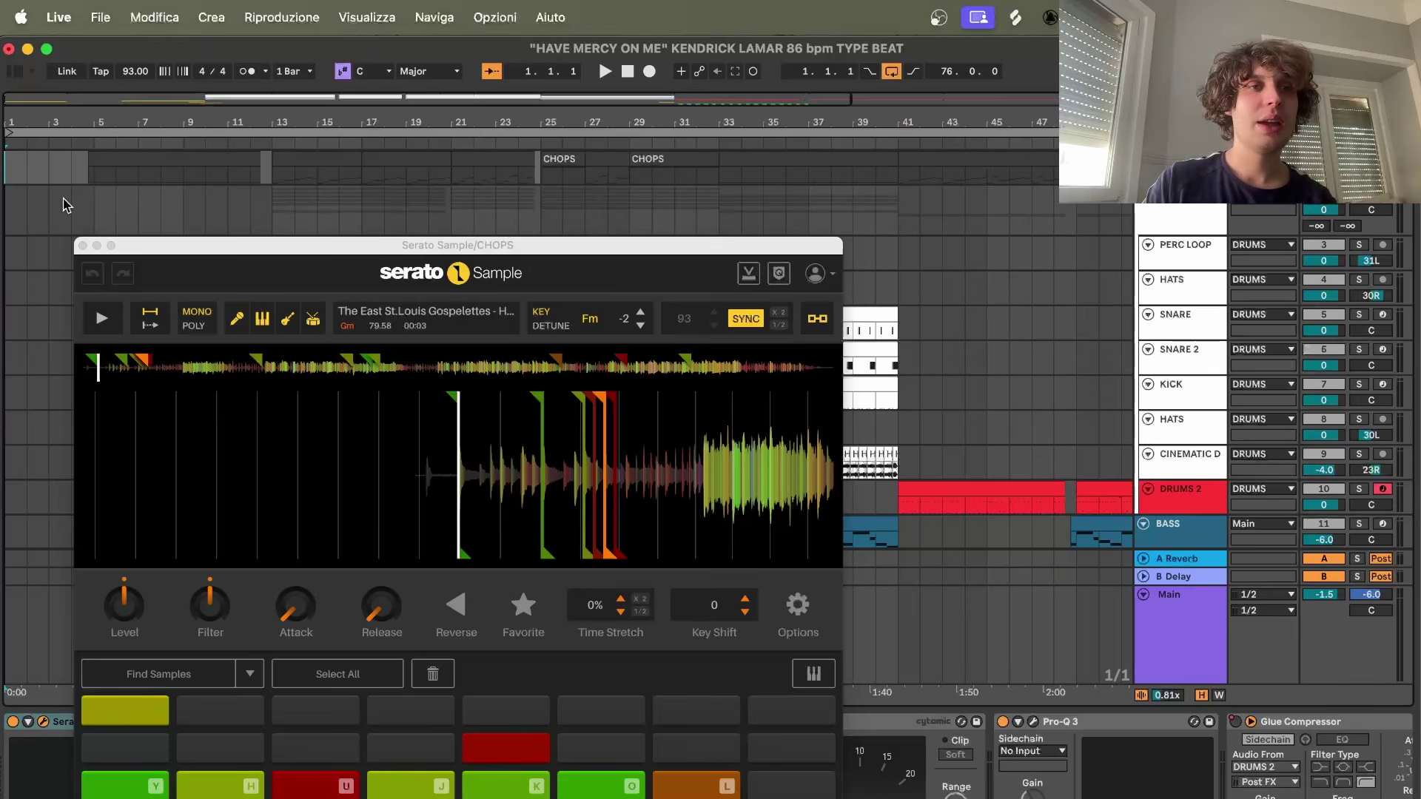
- Locate the chopped section in the CHOPS track and select bars 13 to 15 for playback
{"action": "scroll", "coordinate": [89, 176], "scroll_direction": "up", "scroll_amount": 5}
{"action": "left_click_drag", "start_coordinate": [89, 177], "coordinate": [510, 176]}
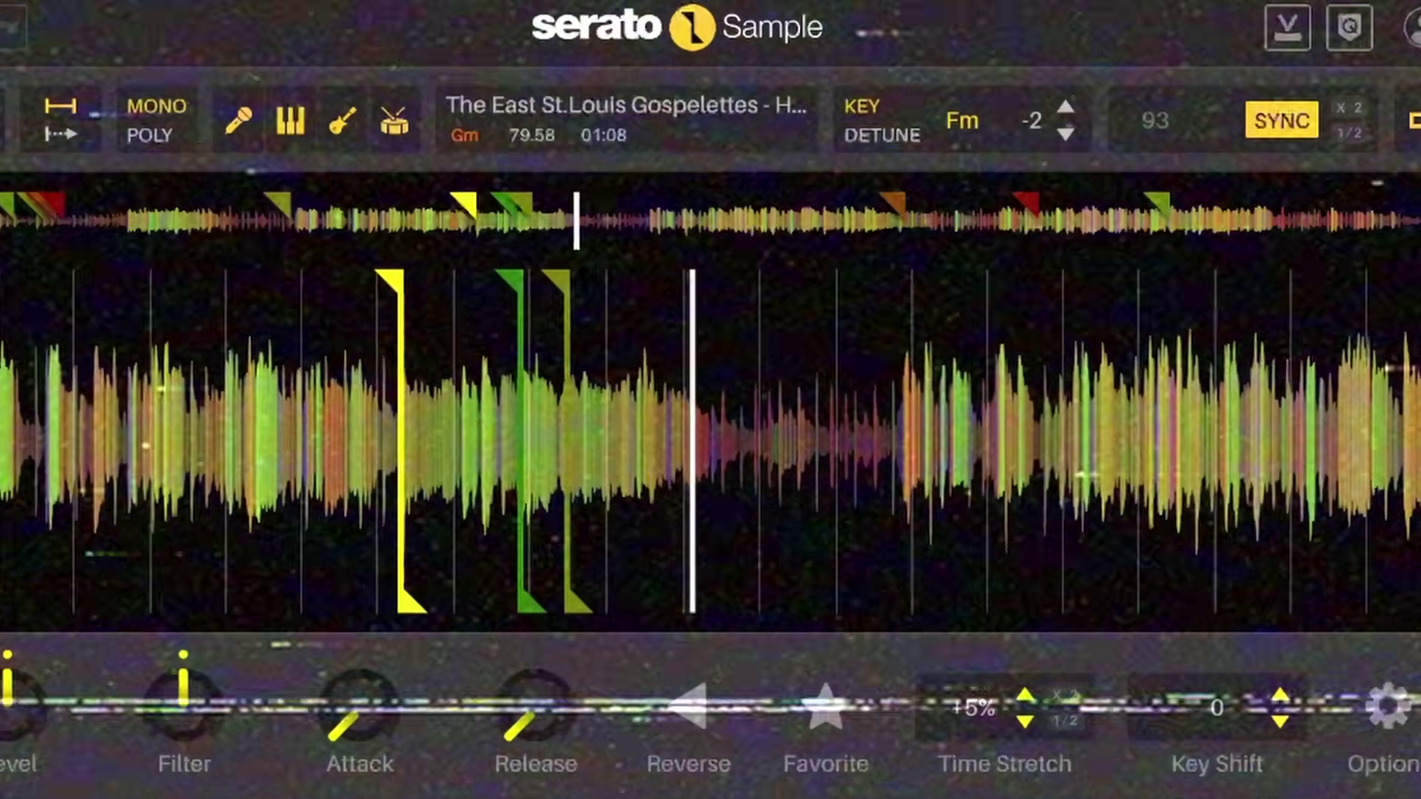
{"action": "key", "text": "1"}
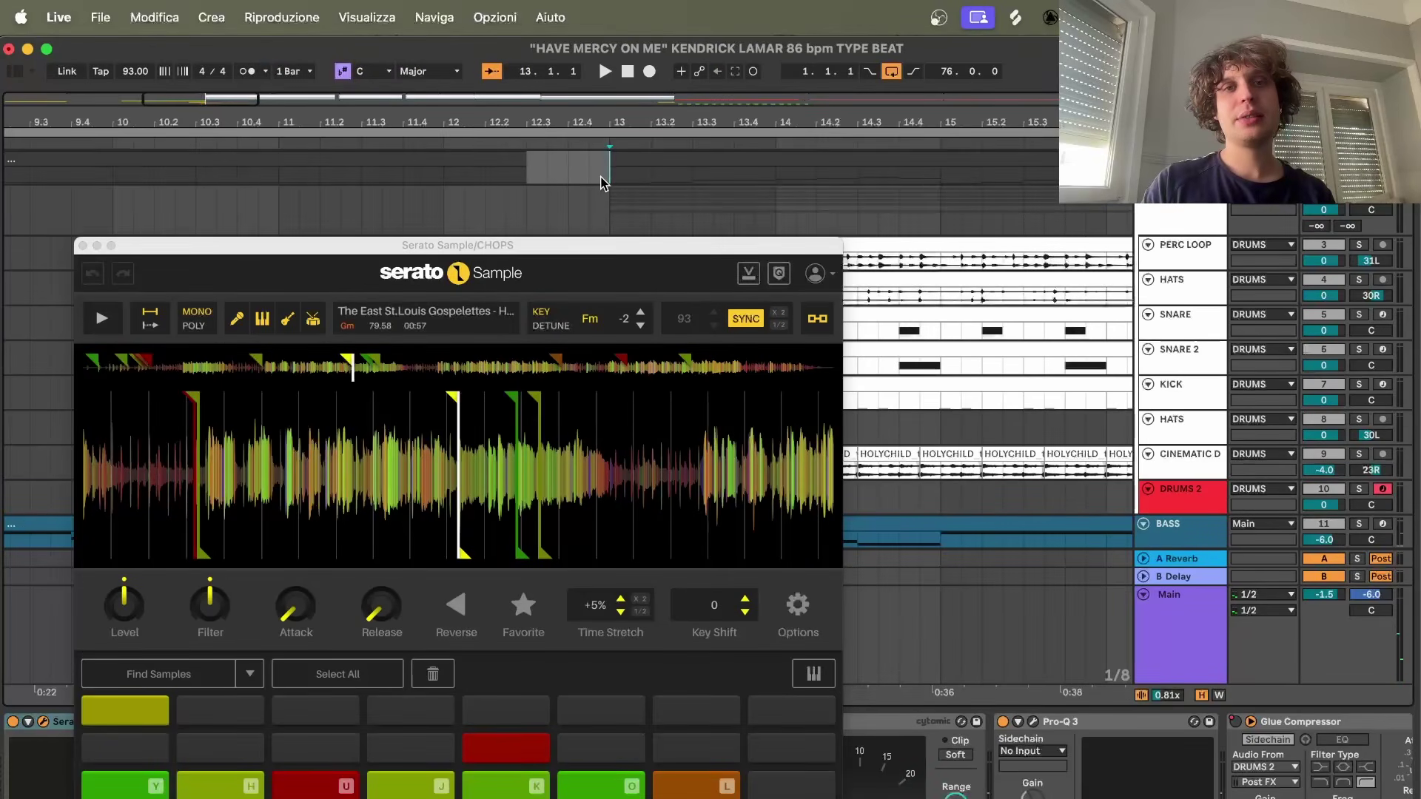
{"action": "mouse_move", "coordinate": [605, 174]}
{"action": "left_mouse_down"}
{"action": "mouse_move", "coordinate": [960, 174]}
{"action": "mouse_move", "coordinate": [633, 178]}
{"action": "left_mouse_up"}
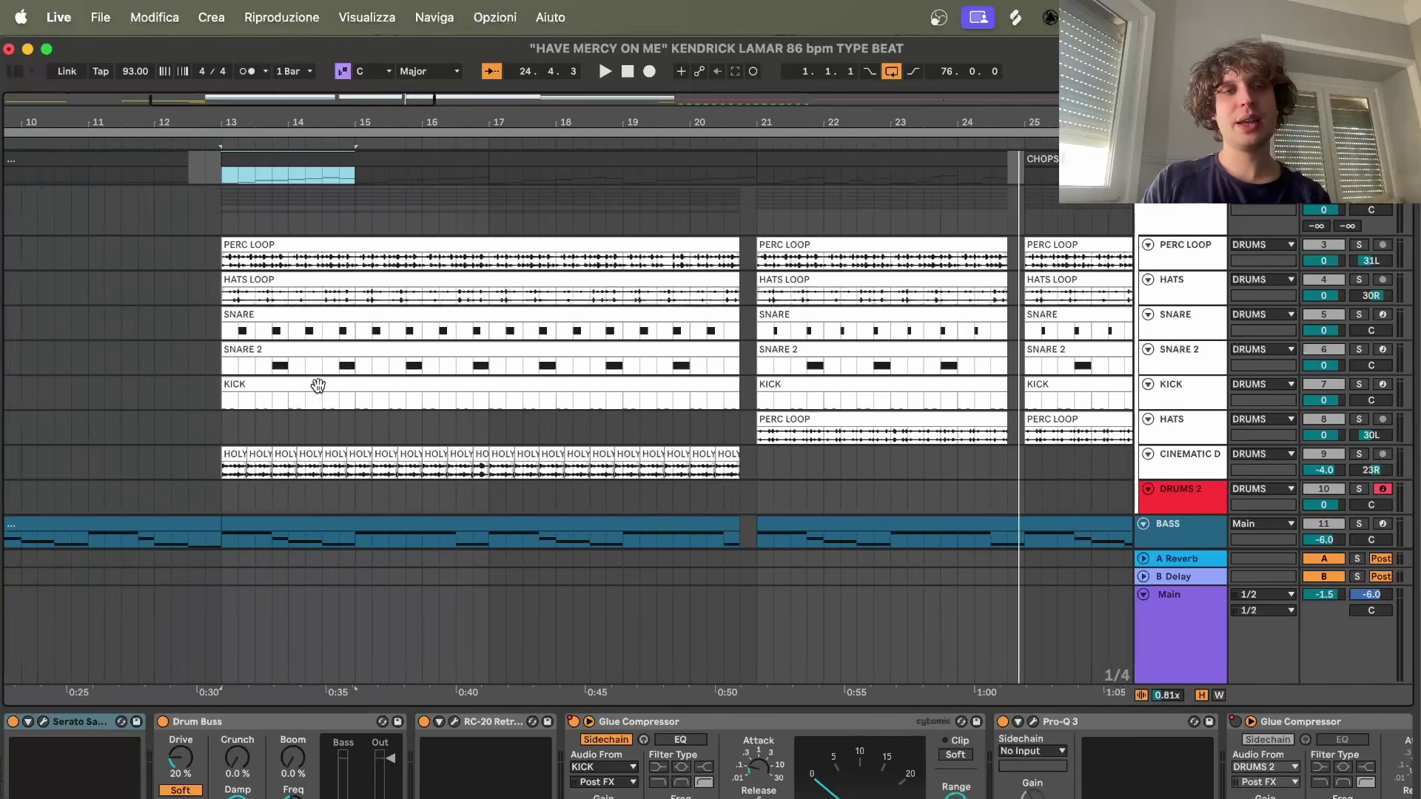
- Inspect the RC-20 Retro Color settings on the CHOPS track, close the plugin and look over the rest of the device chain
{"action": "scroll", "coordinate": [318, 385], "scroll_direction": "left", "scroll_amount": 2}
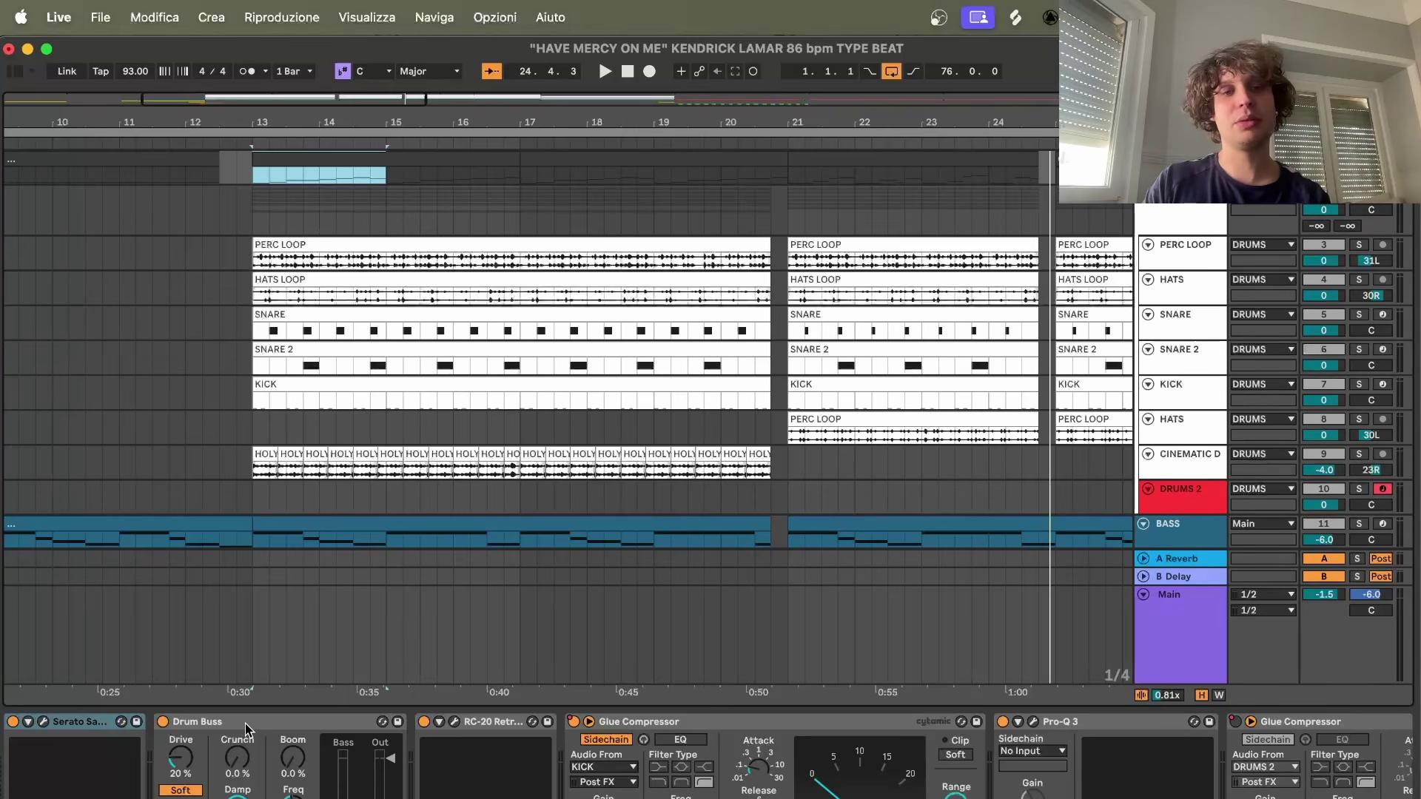
{"action": "left_click", "coordinate": [453, 722]}
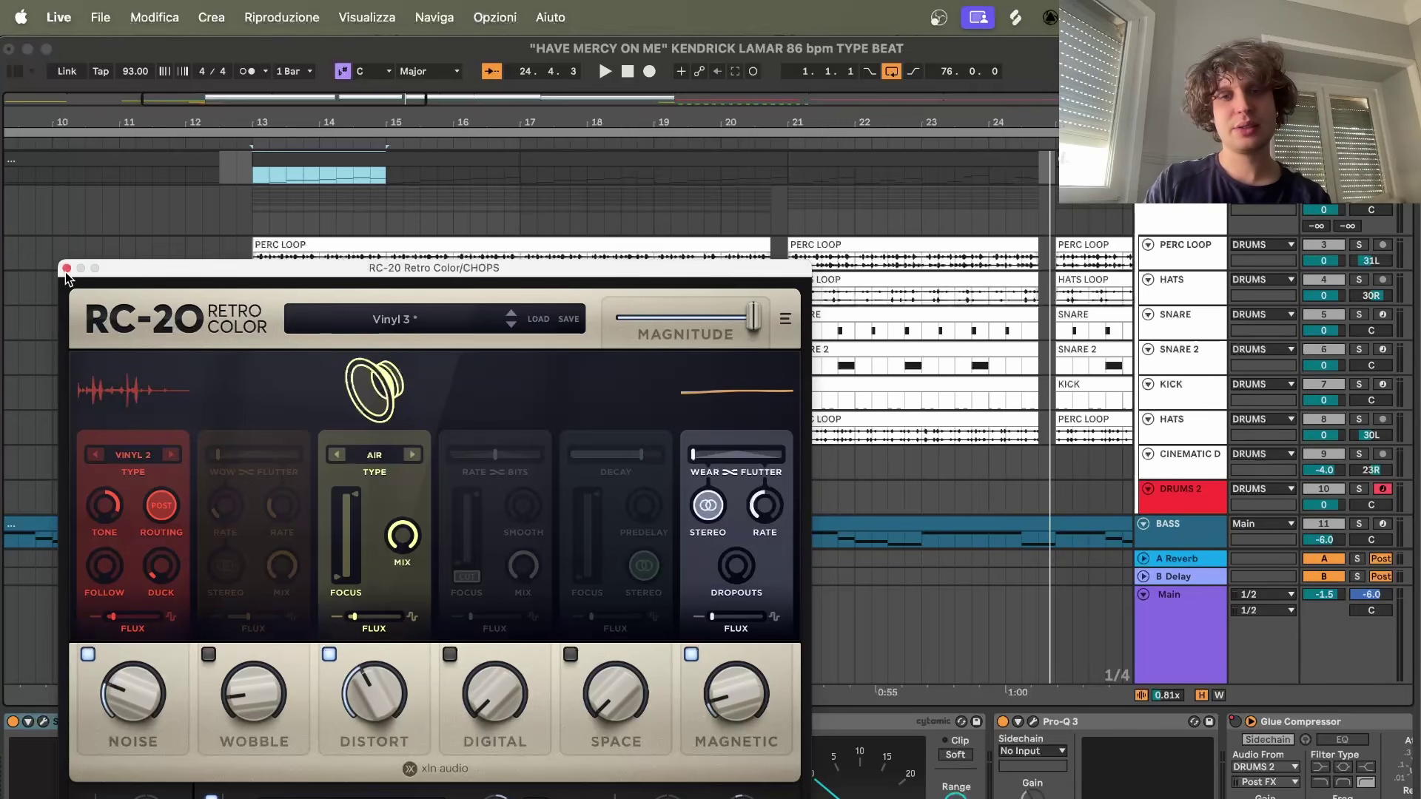
{"action": "left_click", "coordinate": [66, 268]}
{"action": "scroll", "coordinate": [723, 755], "scroll_direction": "right", "scroll_amount": 5}
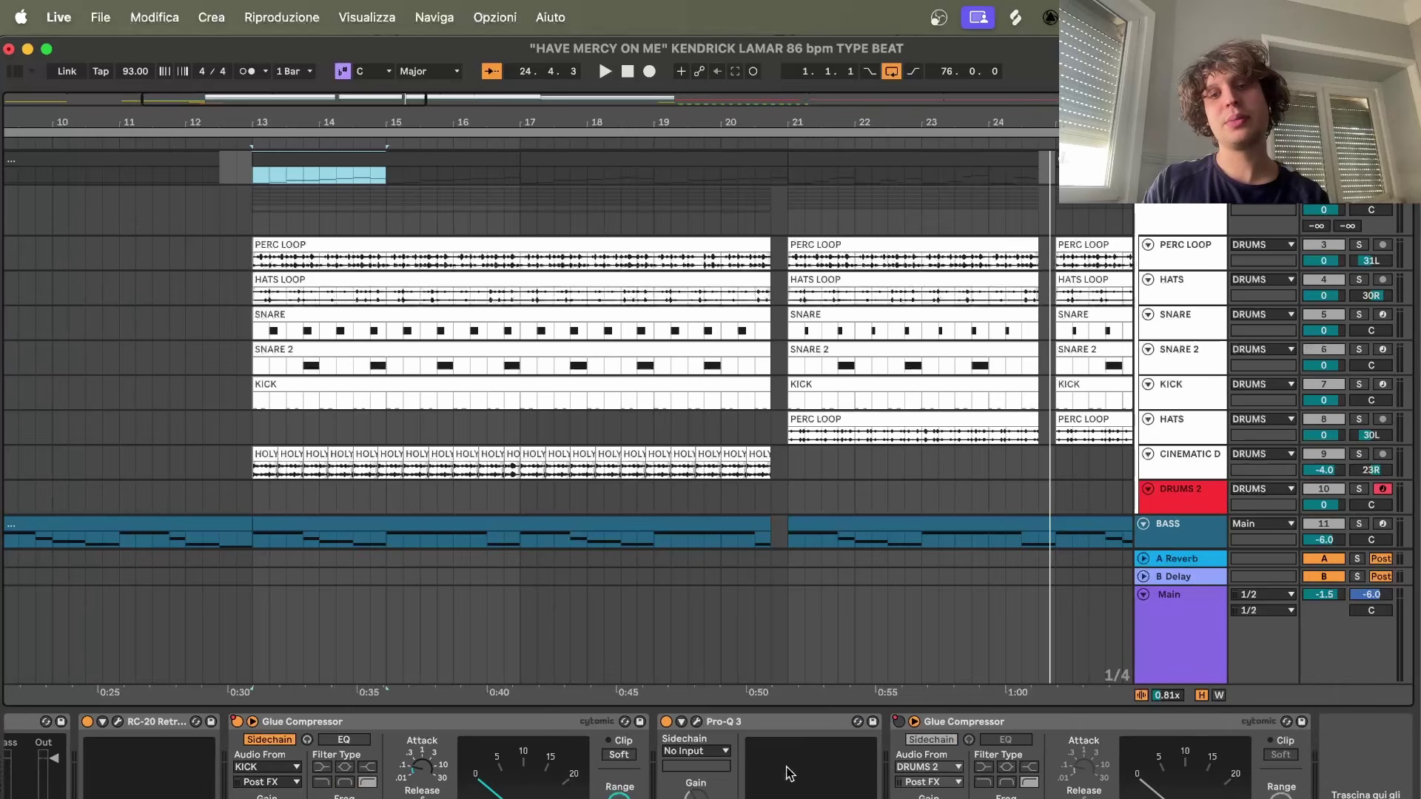
{"action": "scroll", "coordinate": [788, 774], "scroll_direction": "left", "scroll_amount": 5}
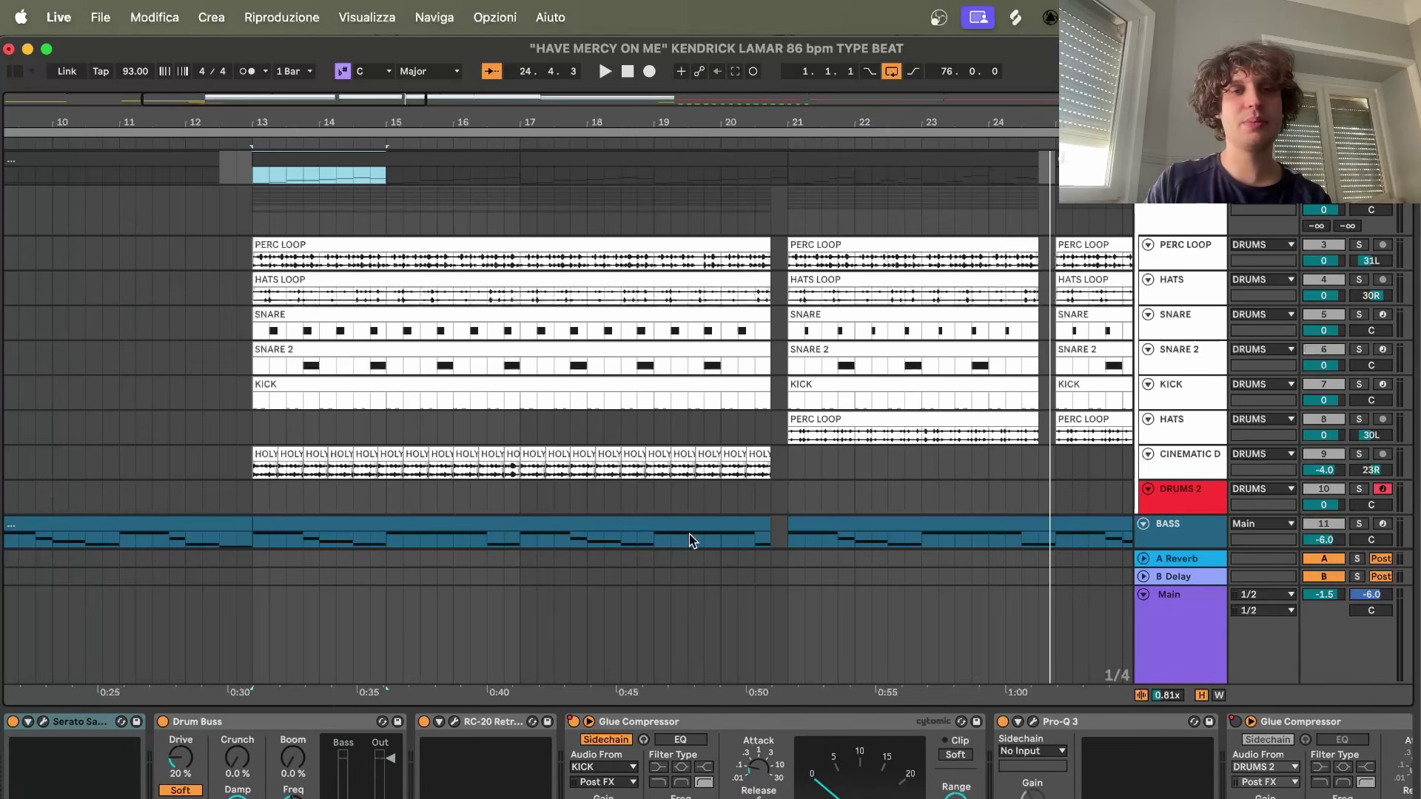
- Look over the drum, bass and preacher tracks, and select the Glue Compressor sidechained from KICK on the CHOPS track
{"action": "scroll", "coordinate": [690, 534], "scroll_direction": "down", "scroll_amount": 5}
{"action": "scroll", "coordinate": [689, 534], "scroll_direction": "left", "scroll_amount": 2}
{"action": "scroll", "coordinate": [690, 535], "scroll_direction": "up", "scroll_amount": 5}
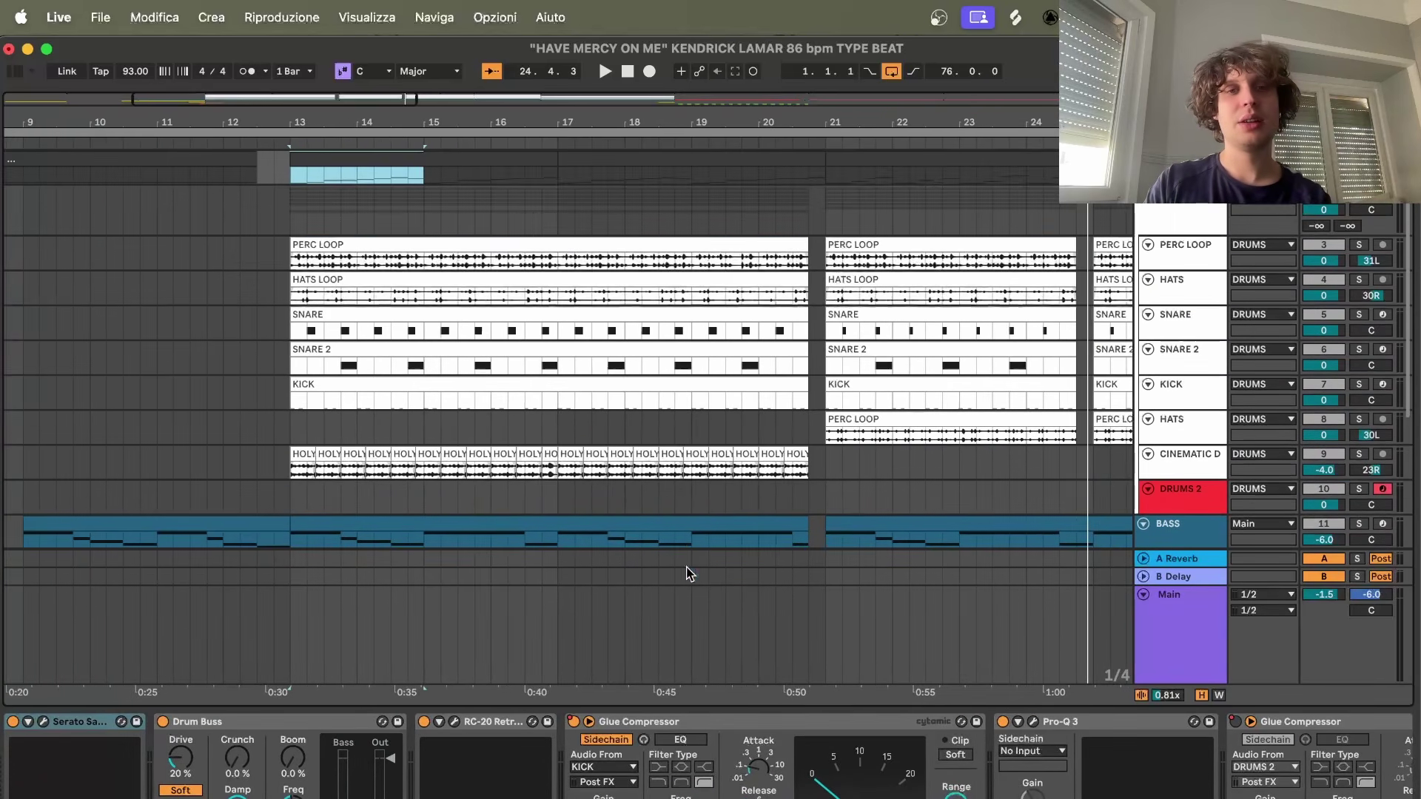
{"action": "scroll", "coordinate": [623, 574], "scroll_direction": "down", "scroll_amount": 5}
{"action": "scroll", "coordinate": [623, 574], "scroll_direction": "up", "scroll_amount": 5}
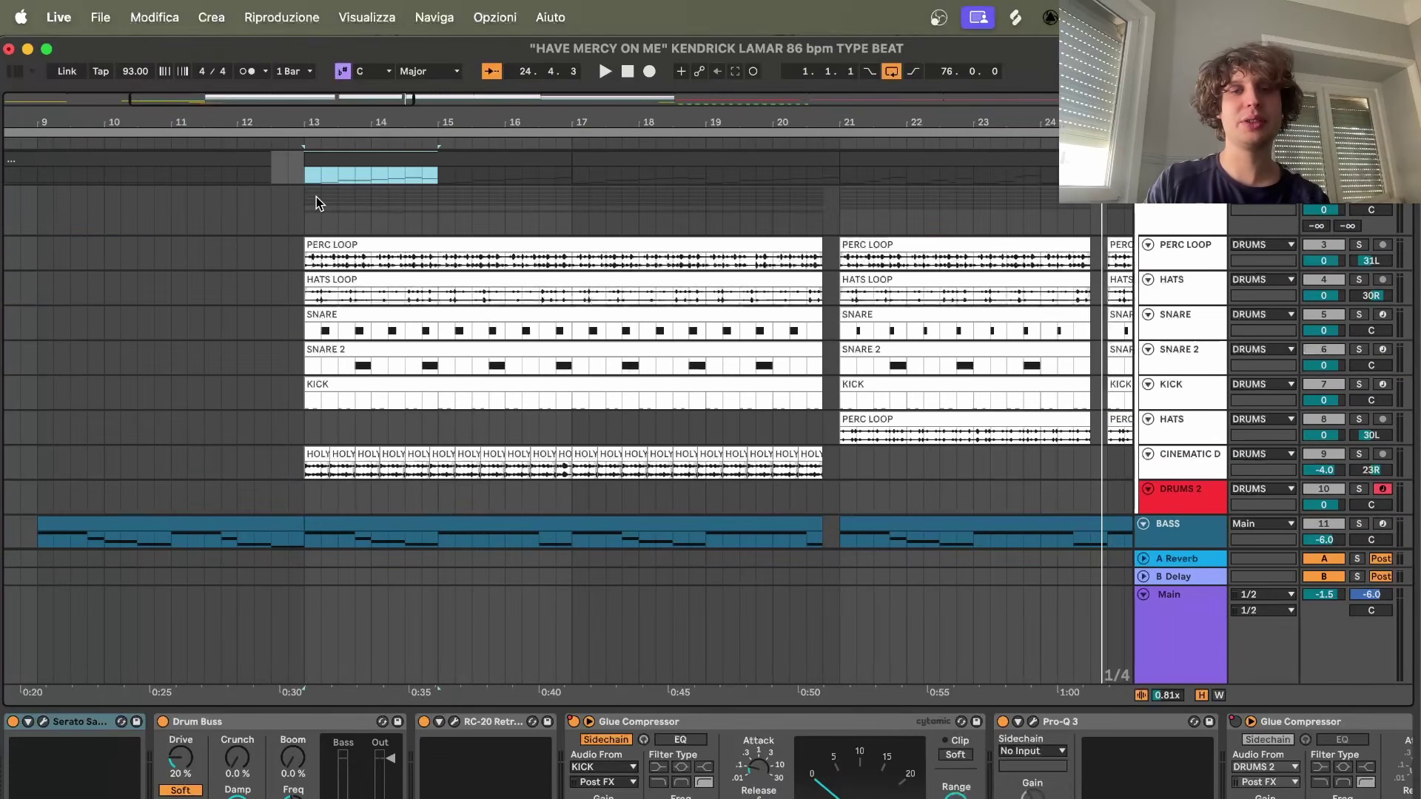
{"action": "scroll", "coordinate": [317, 197], "scroll_direction": "down", "scroll_amount": 1}
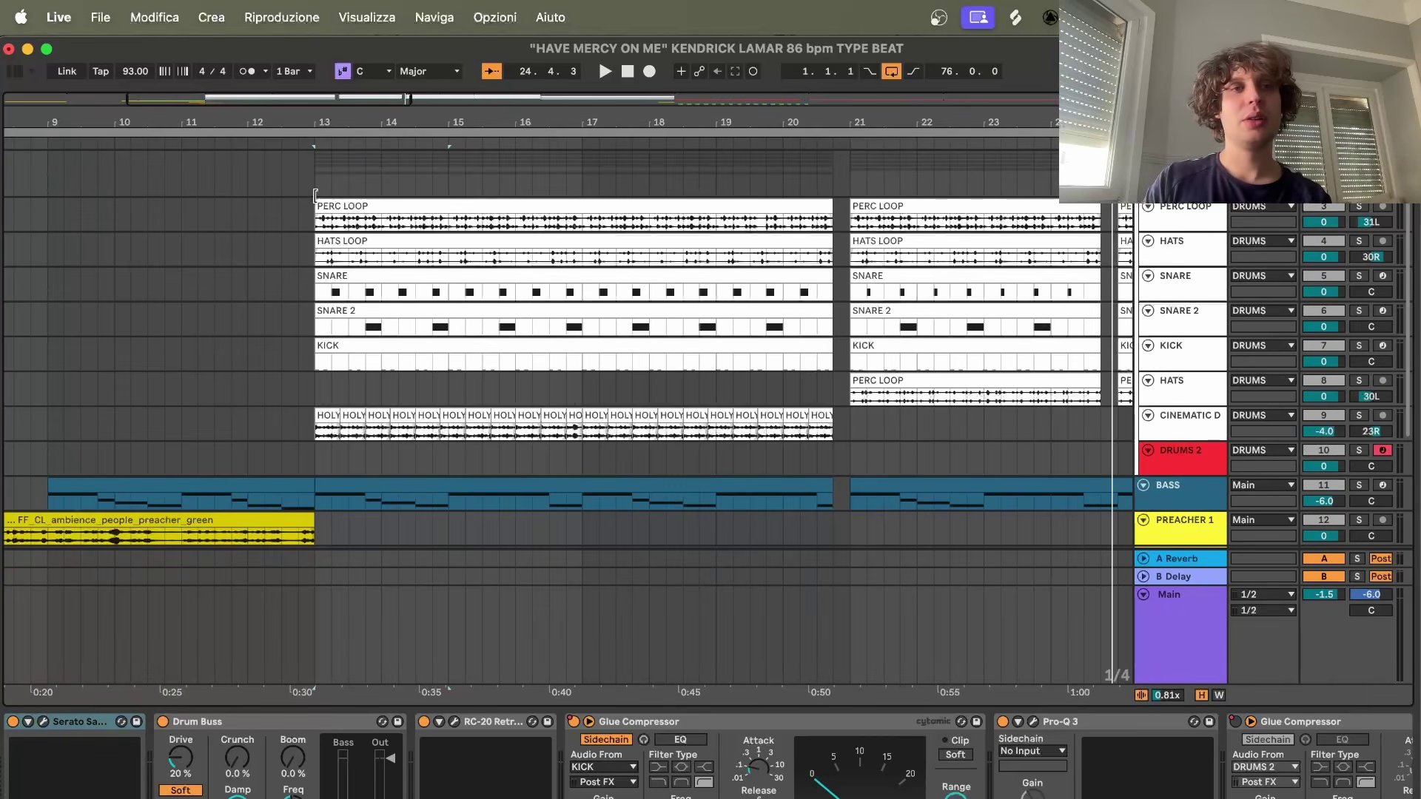
{"action": "scroll", "coordinate": [343, 270], "scroll_direction": "up", "scroll_amount": 2}
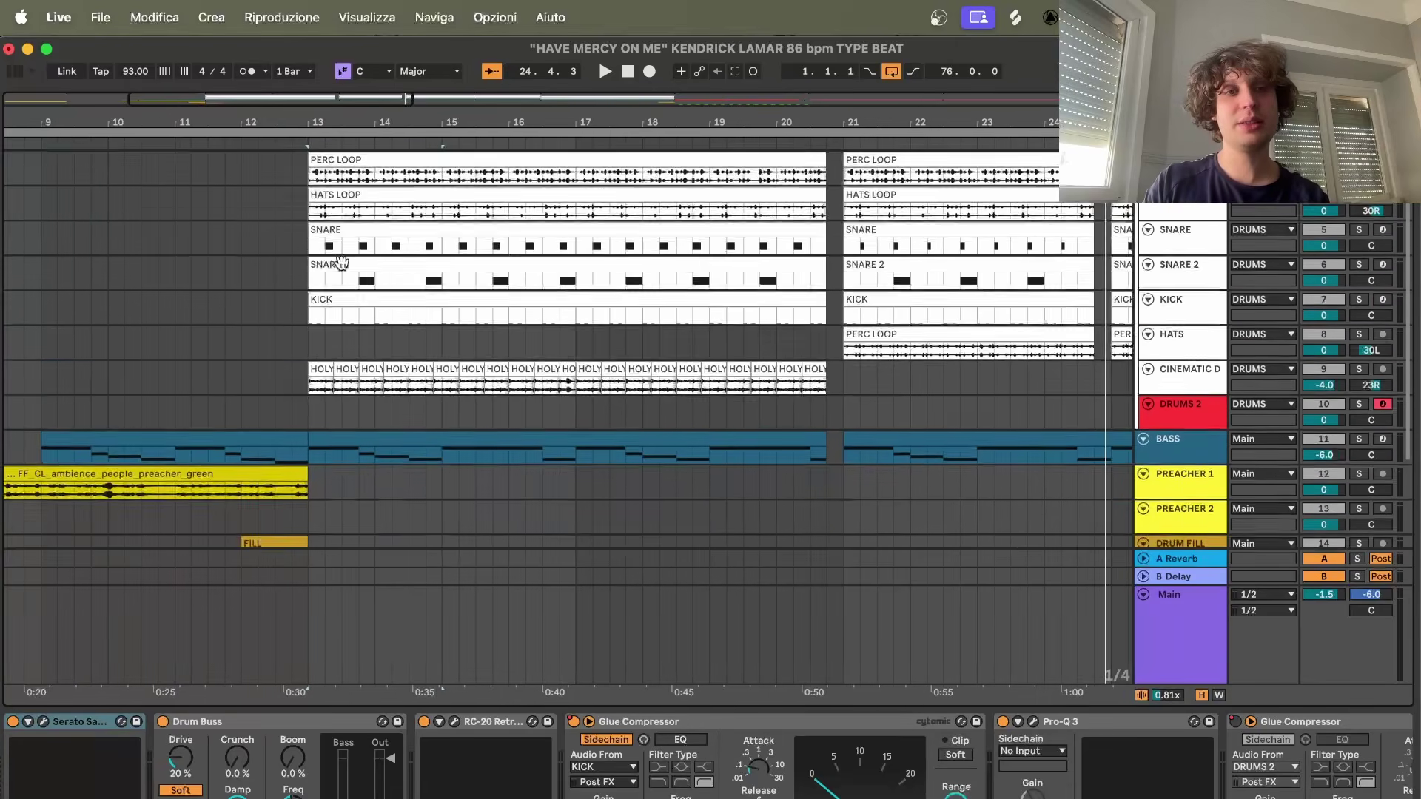
{"action": "left_click", "coordinate": [644, 733]}
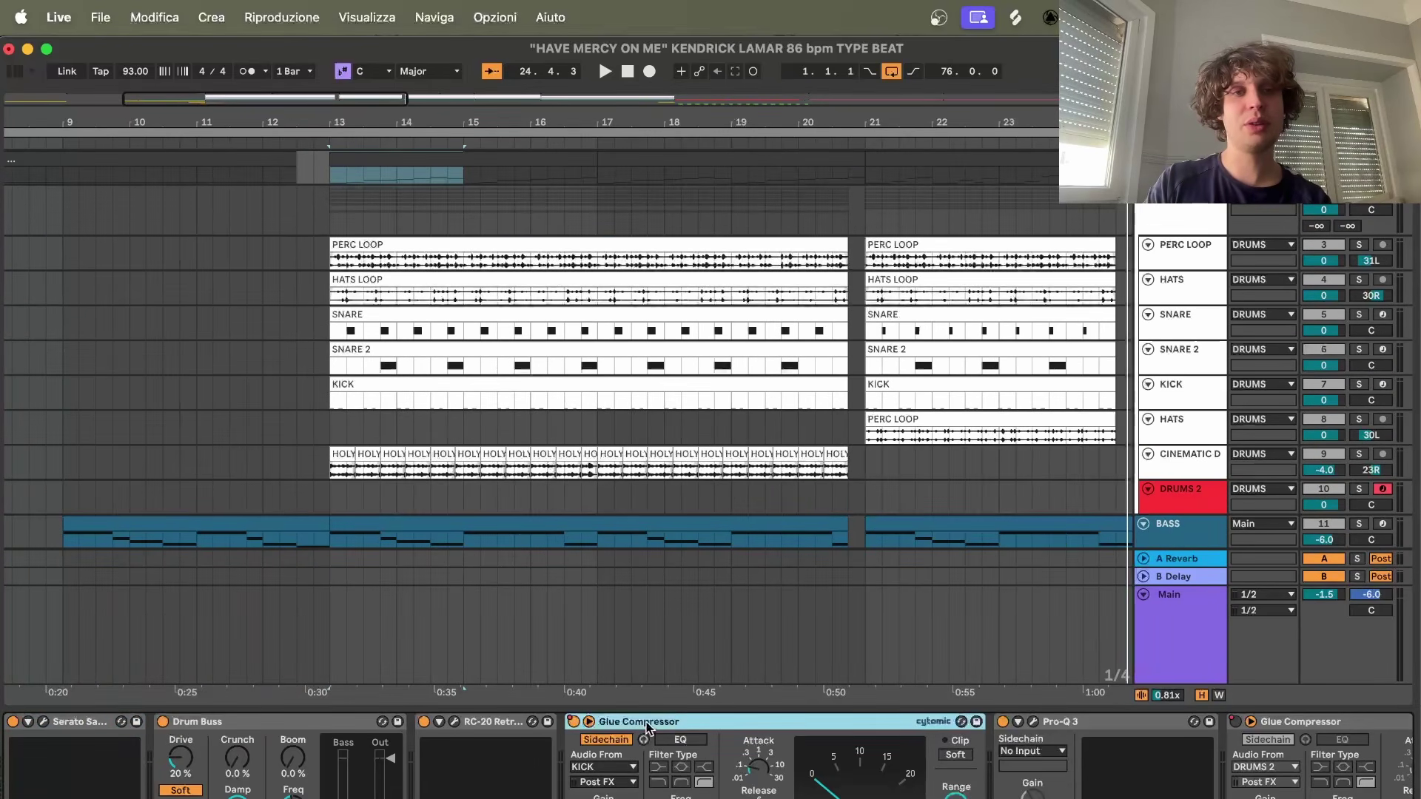
- Check the KICK clip and select bars 13 to 17 in the CHOPS track
{"action": "left_click", "coordinate": [403, 388]}
{"action": "scroll", "coordinate": [403, 389], "scroll_direction": "down", "scroll_amount": 2}
{"action": "scroll", "coordinate": [403, 388], "scroll_direction": "up", "scroll_amount": 2}
{"action": "scroll", "coordinate": [403, 388], "scroll_direction": "right", "scroll_amount": 1}
{"action": "left_click", "coordinate": [429, 162]}
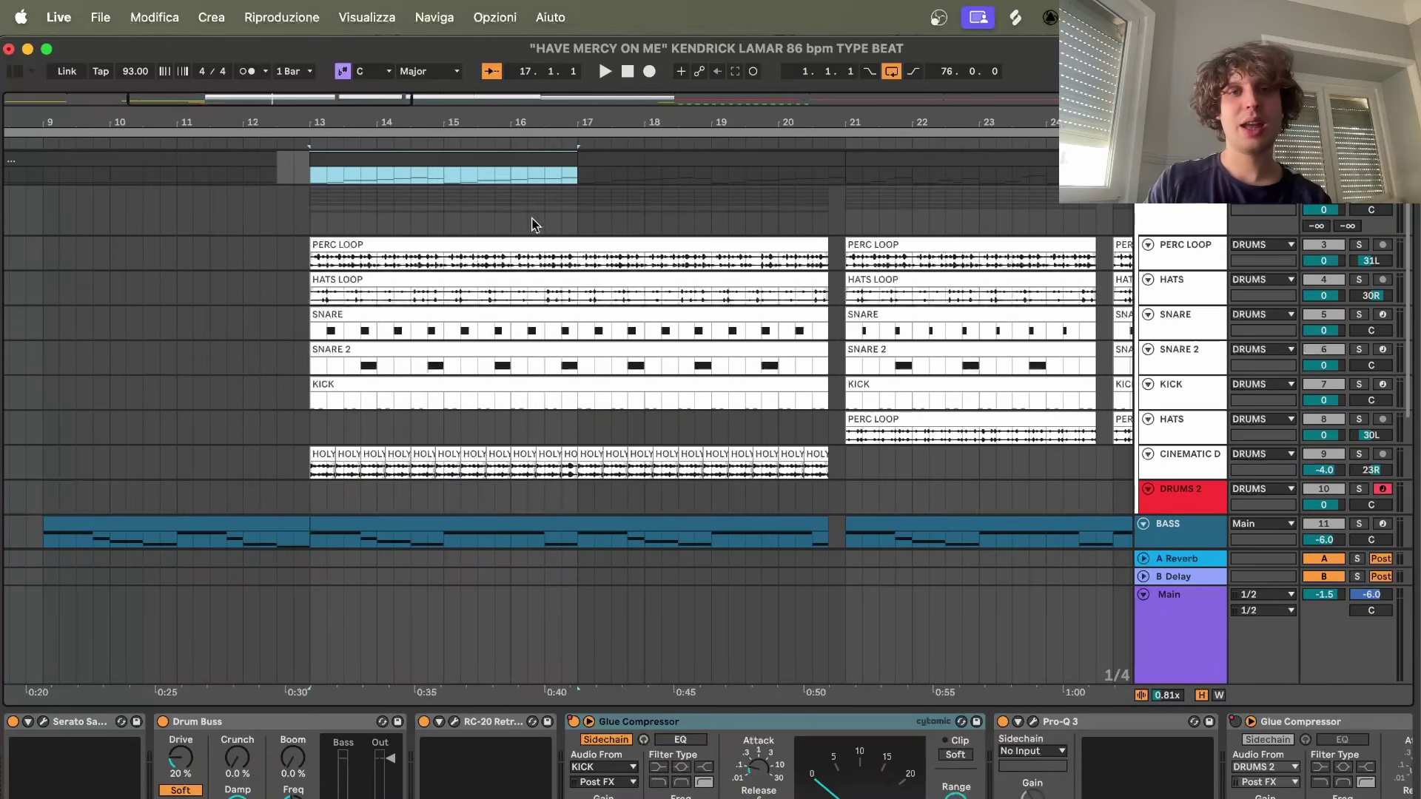
- Inspect the bell and low-cut bands of the Pro-Q 3 equalizer on the CHOPS track and close the plugin
{"action": "scroll", "coordinate": [935, 414], "scroll_direction": "right", "scroll_amount": 10}
{"action": "scroll", "coordinate": [1071, 769], "scroll_direction": "right", "scroll_amount": 5}
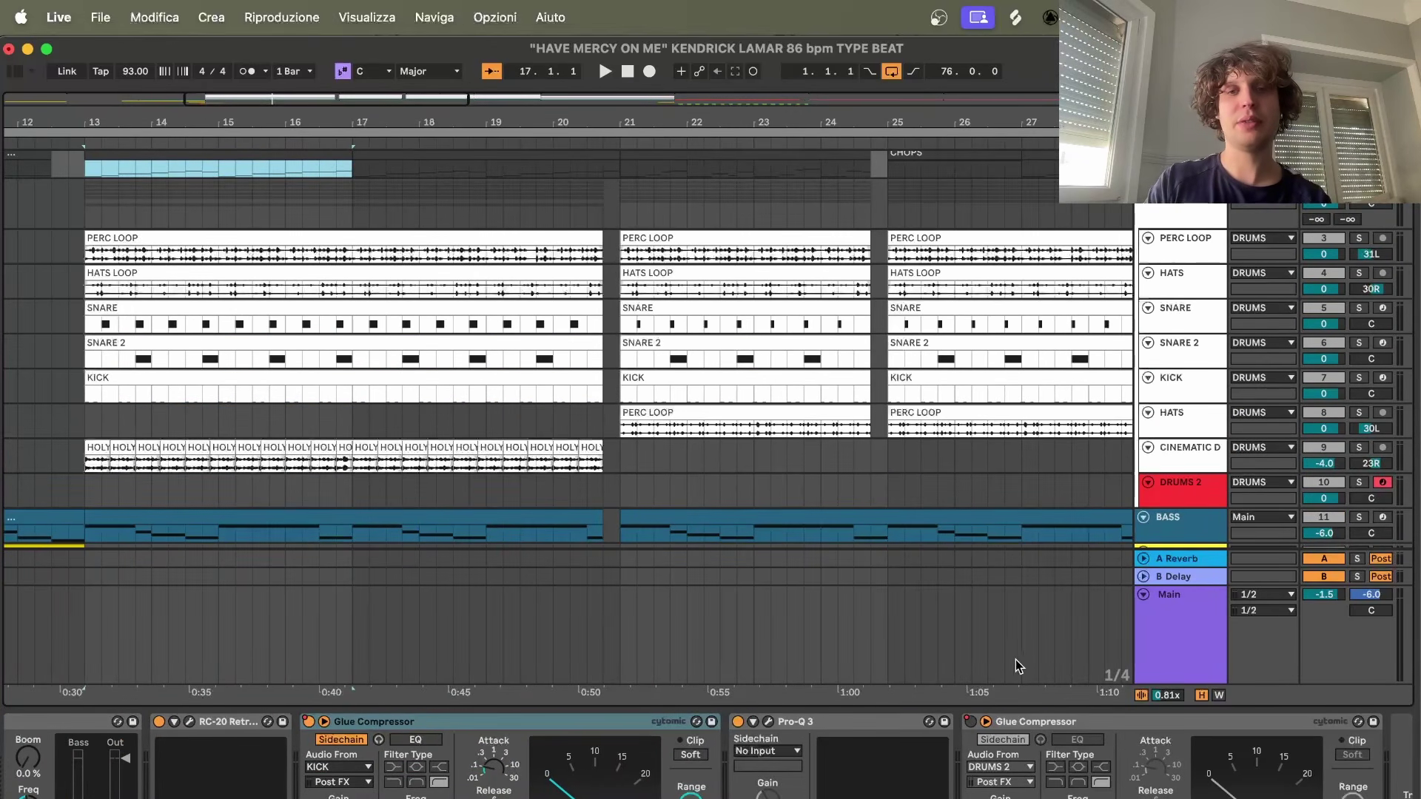
{"action": "scroll", "coordinate": [857, 518], "scroll_direction": "right", "scroll_amount": 20}
{"action": "scroll", "coordinate": [856, 517], "scroll_direction": "up", "scroll_amount": 1}
{"action": "scroll", "coordinate": [857, 517], "scroll_direction": "right", "scroll_amount": 8}
{"action": "scroll", "coordinate": [707, 733], "scroll_direction": "right", "scroll_amount": 3}
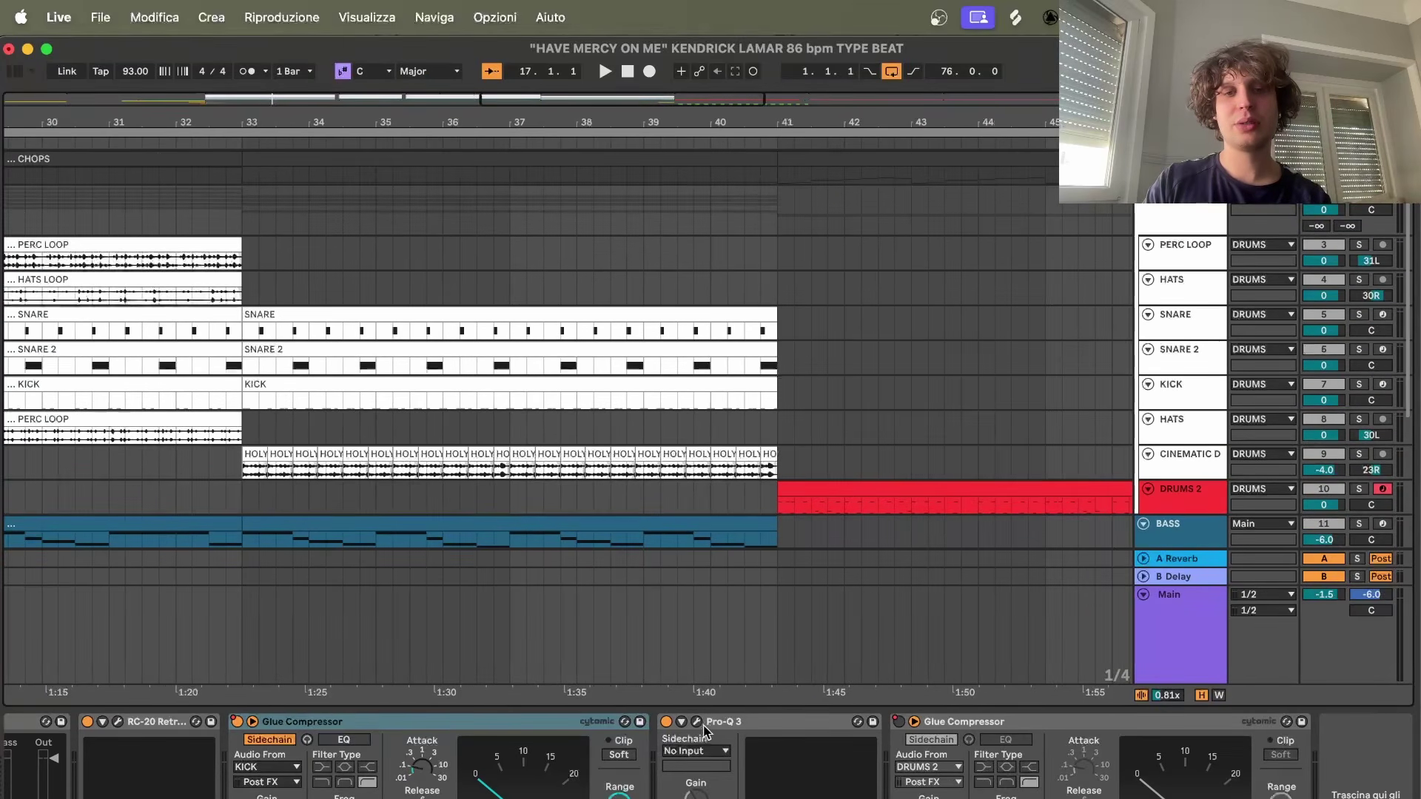
{"action": "left_click", "coordinate": [697, 721]}
{"action": "mouse_move", "coordinate": [823, 458]}
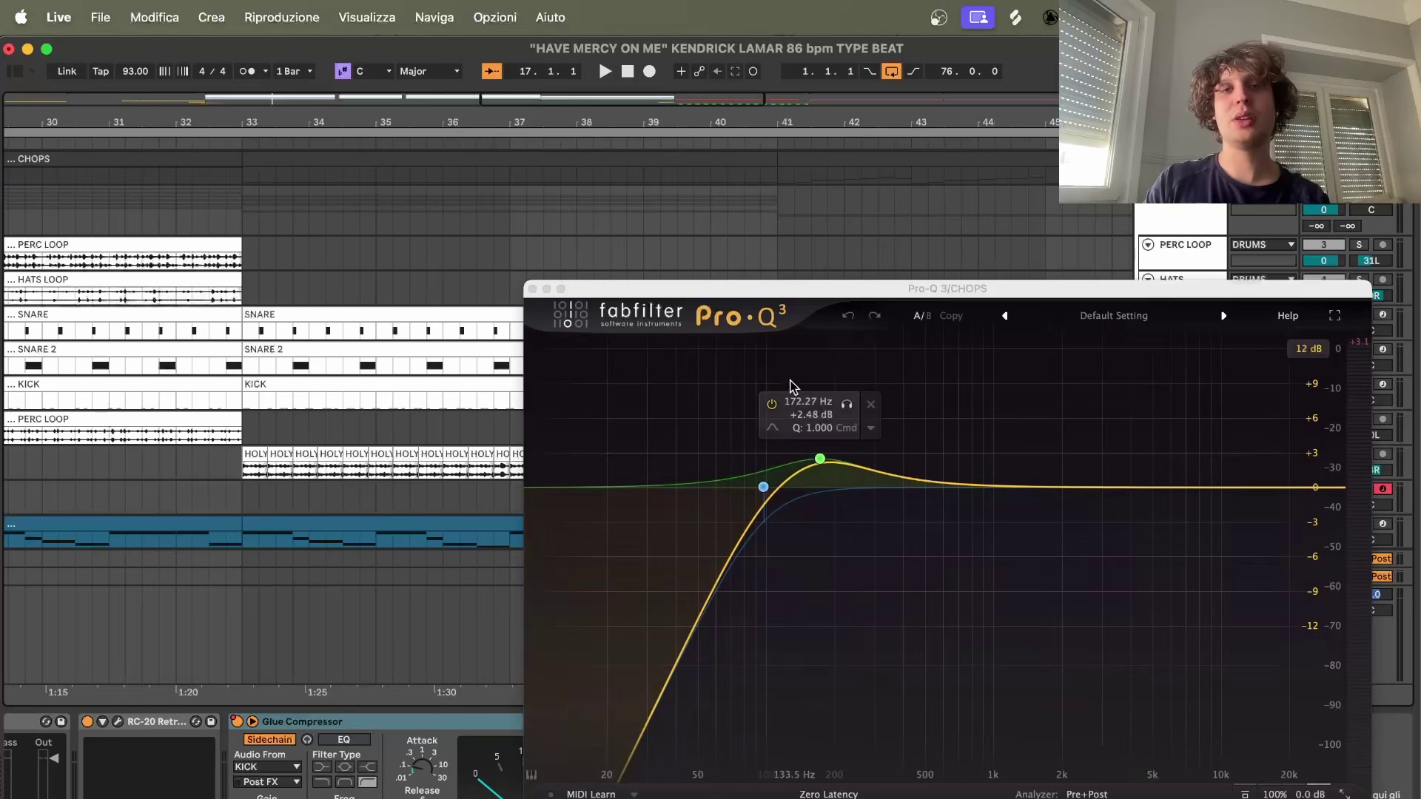
{"action": "left_click", "coordinate": [828, 455]}
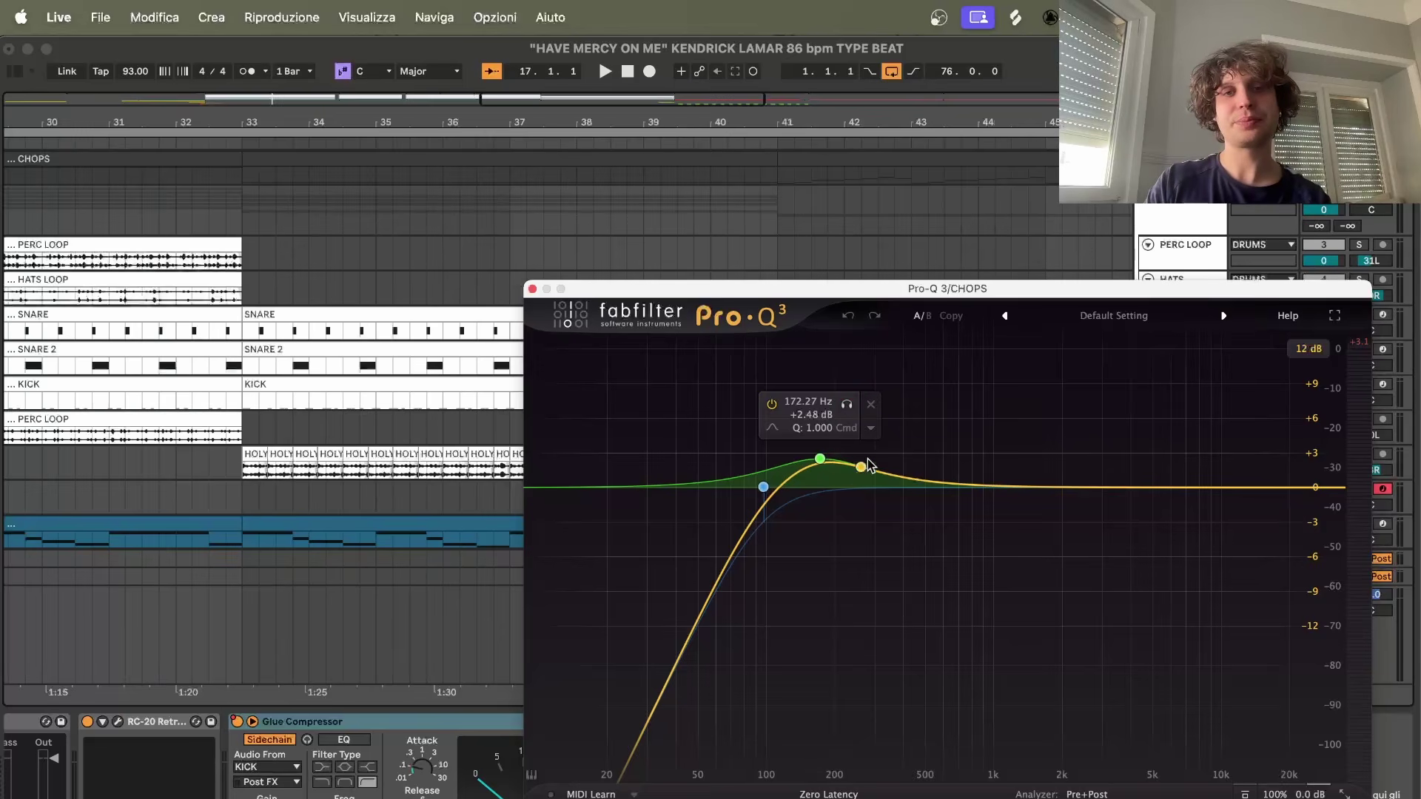
{"action": "left_click", "coordinate": [762, 487]}
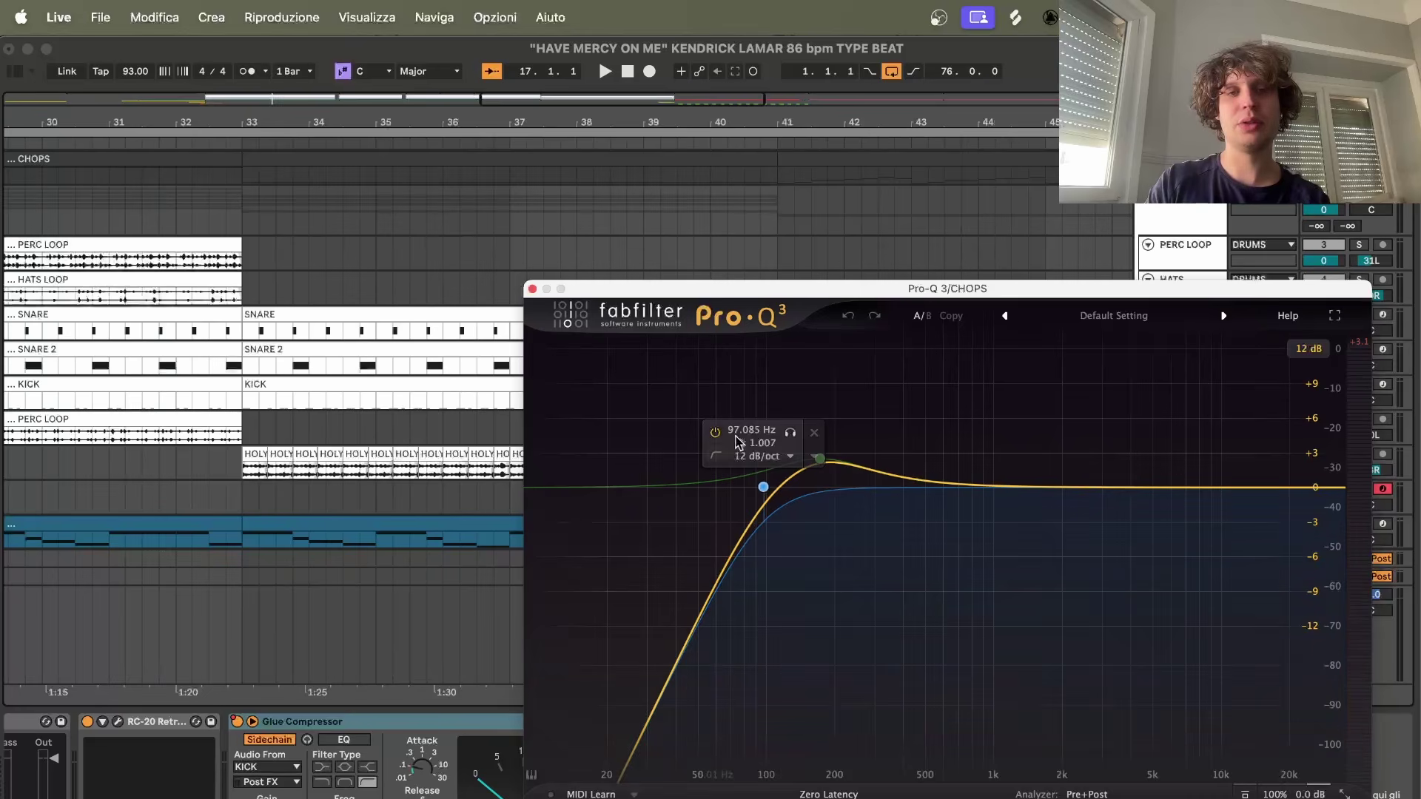
{"action": "left_click", "coordinate": [532, 290]}
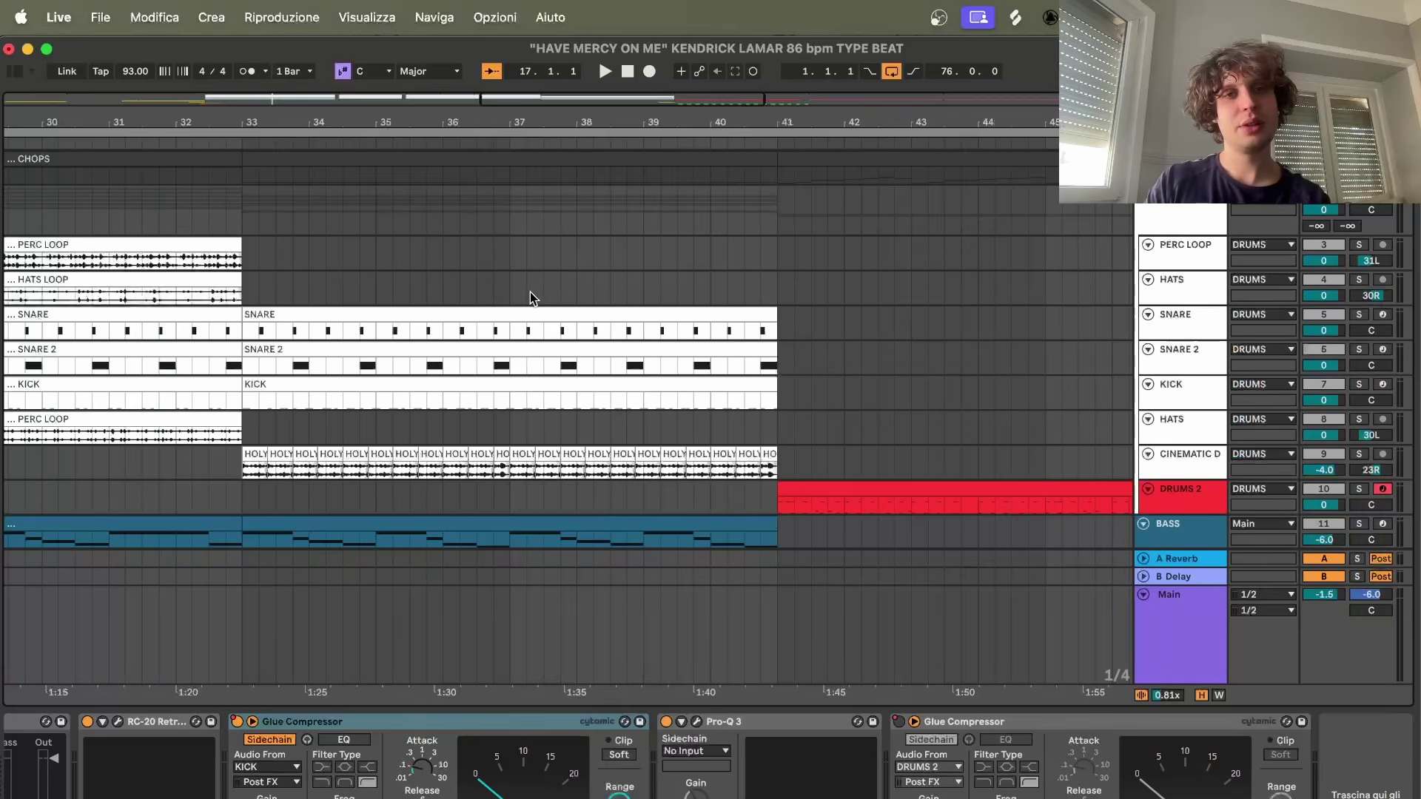
- Show the whole arrangement, solo the DRUMS group and place the playback start at bar 13
{"action": "scroll", "coordinate": [529, 295], "scroll_direction": "down", "scroll_amount": 5}
{"action": "scroll", "coordinate": [529, 295], "scroll_direction": "down", "scroll_amount": 6}
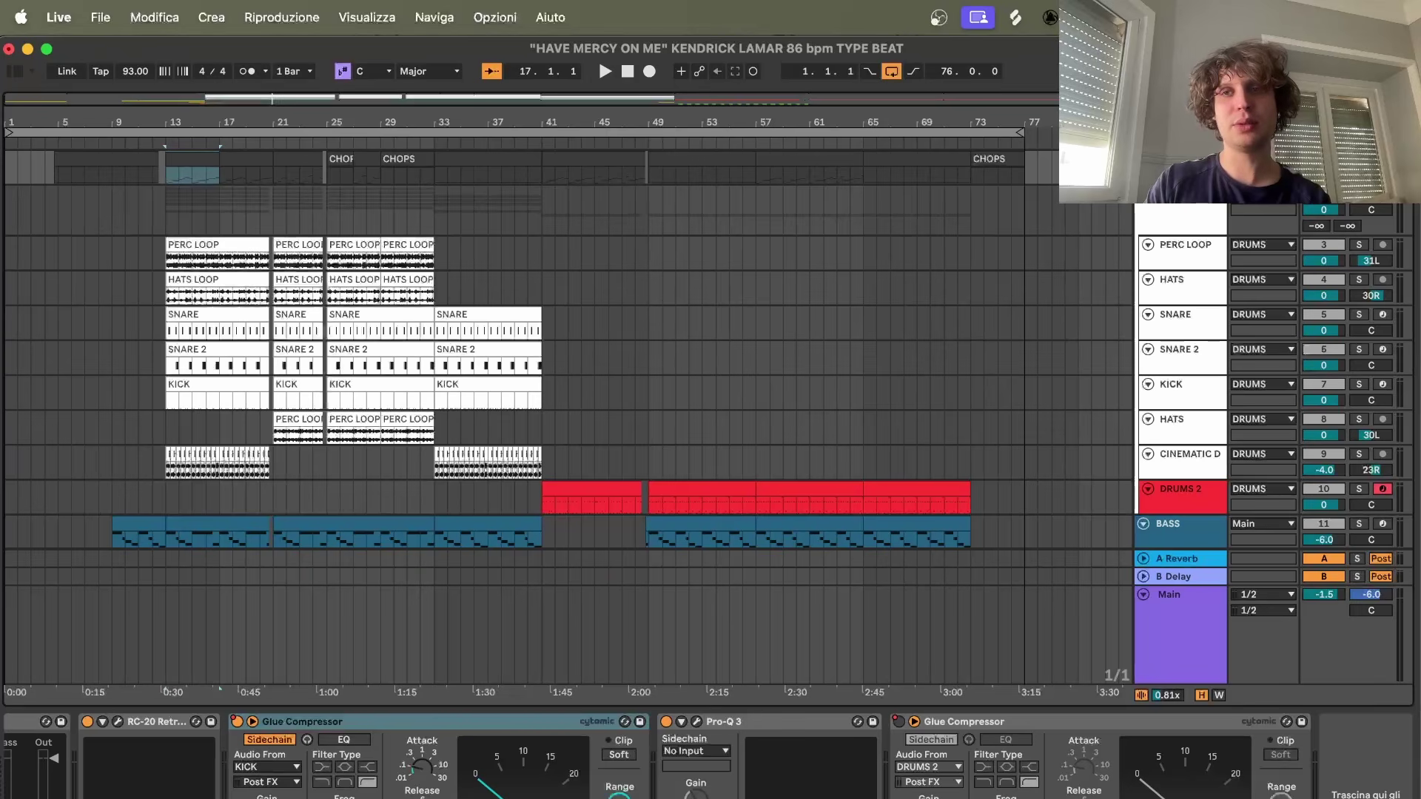
{"action": "left_click", "coordinate": [1365, 208]}
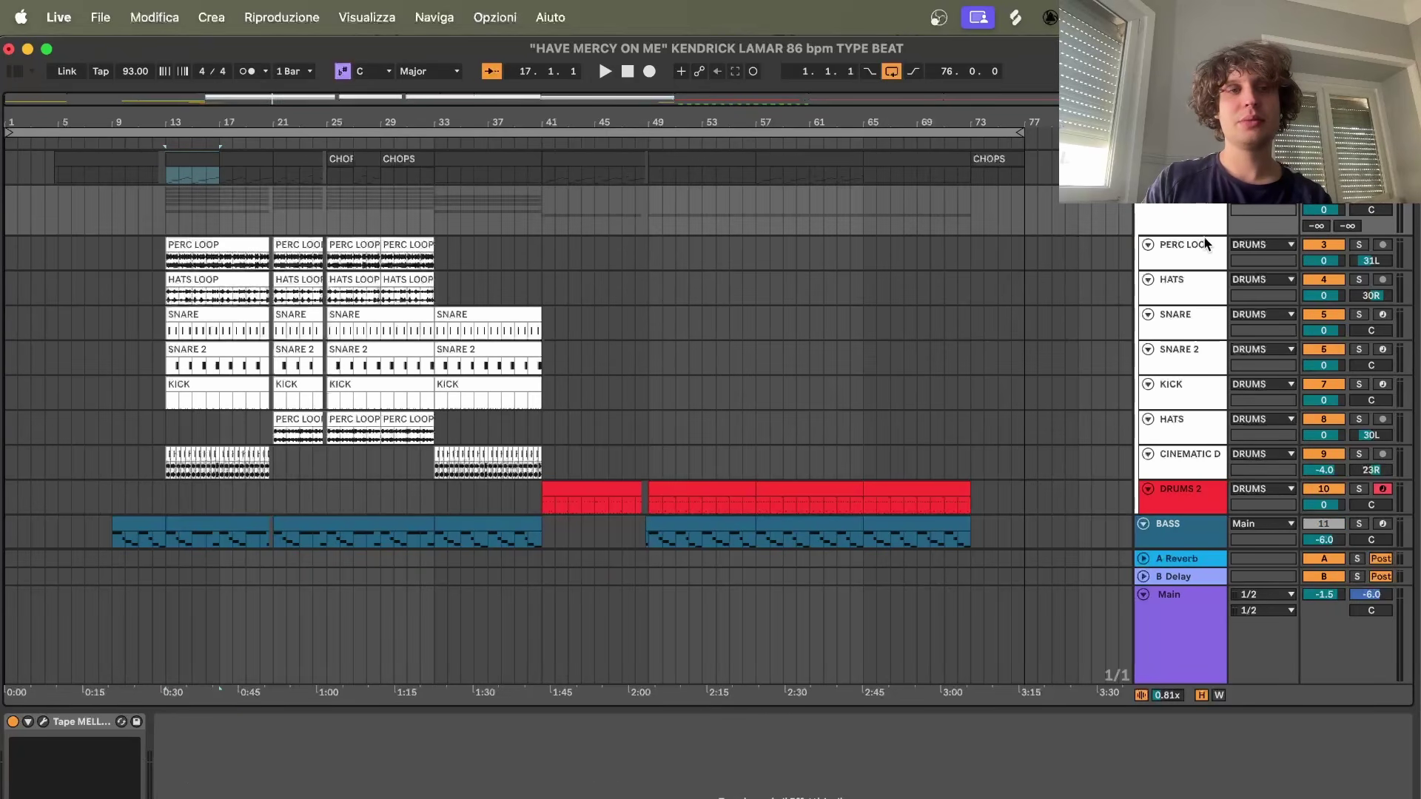
{"action": "scroll", "coordinate": [592, 286], "scroll_direction": "down", "scroll_amount": 1}
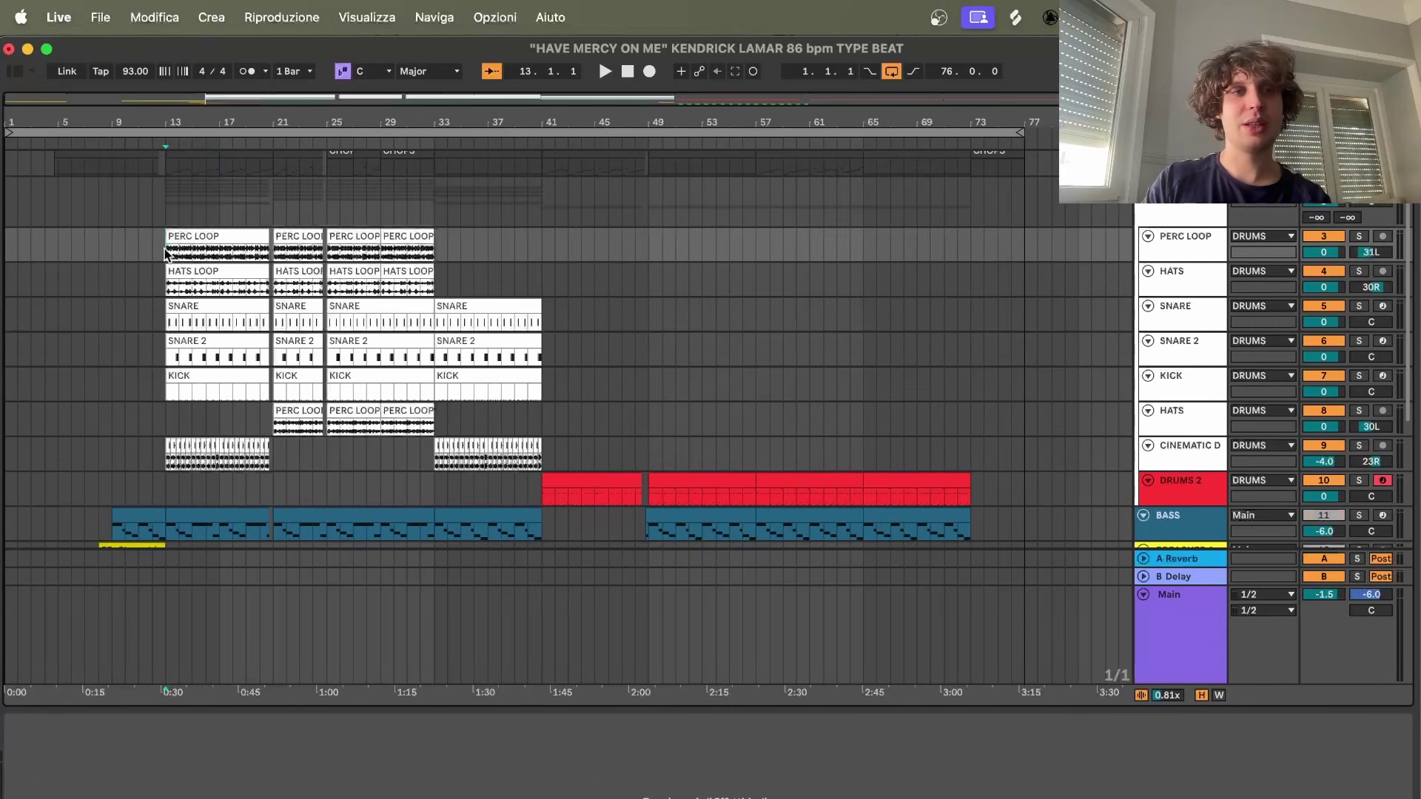
- Solo the PERC LOOP track and play its loop from bar 13
{"action": "scroll", "coordinate": [164, 252], "scroll_direction": "up", "scroll_amount": 5}
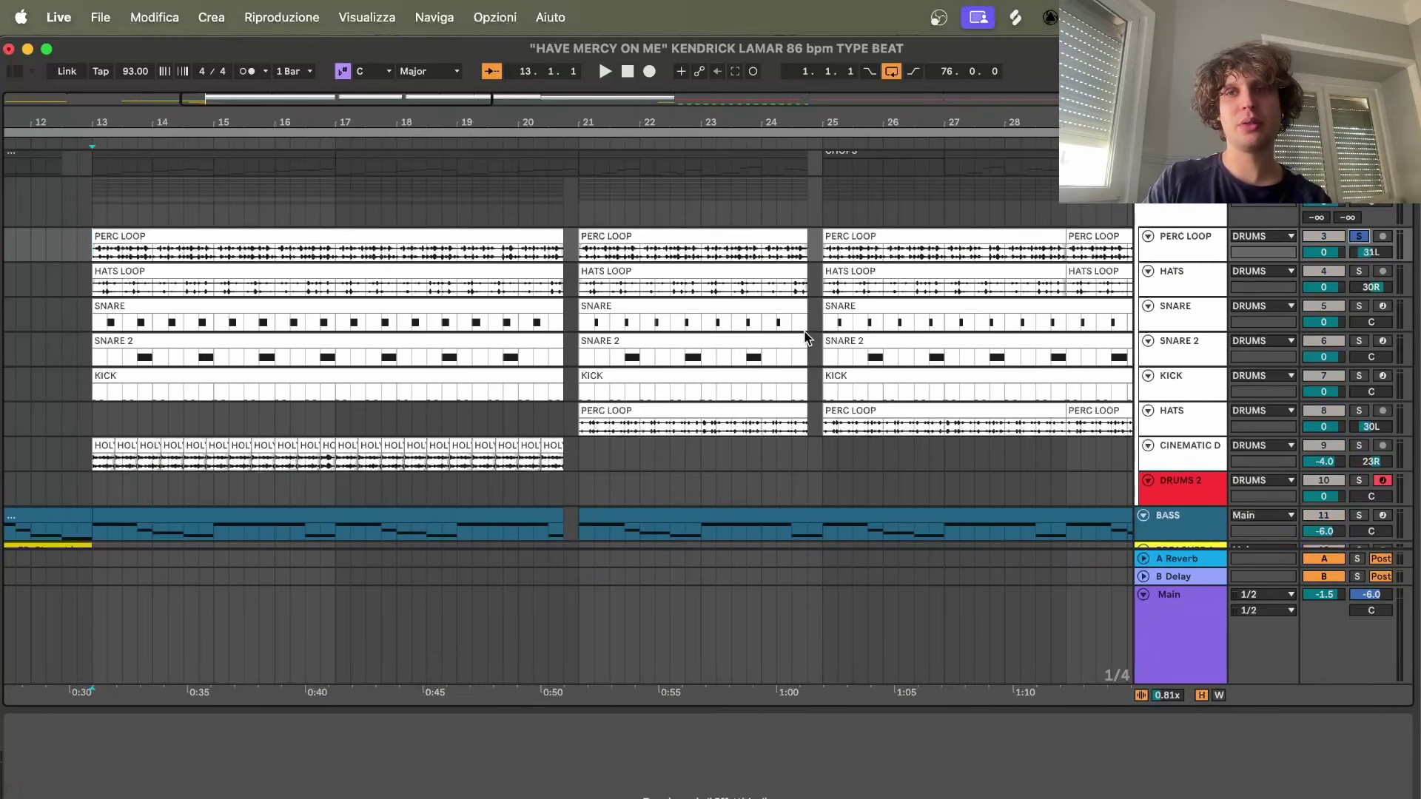
{"action": "key", "text": "plus"}
{"action": "key", "text": "plus"}
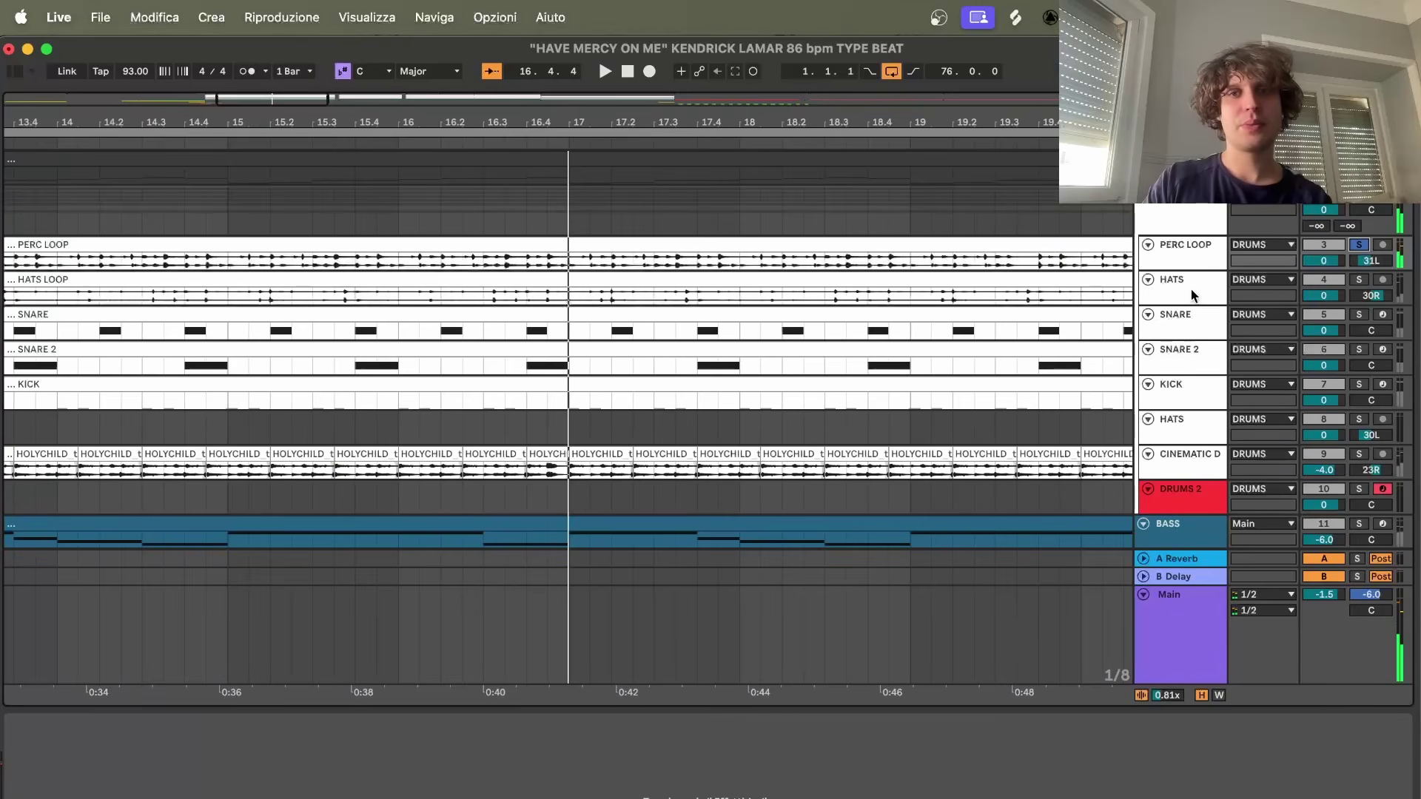
- Solo the HATS track, open the HATS LOOP clip to check its sample and return the playback start to bar 13
{"action": "left_click", "coordinate": [1358, 281]}
{"action": "scroll", "coordinate": [998, 296], "scroll_direction": "left", "scroll_amount": 10}
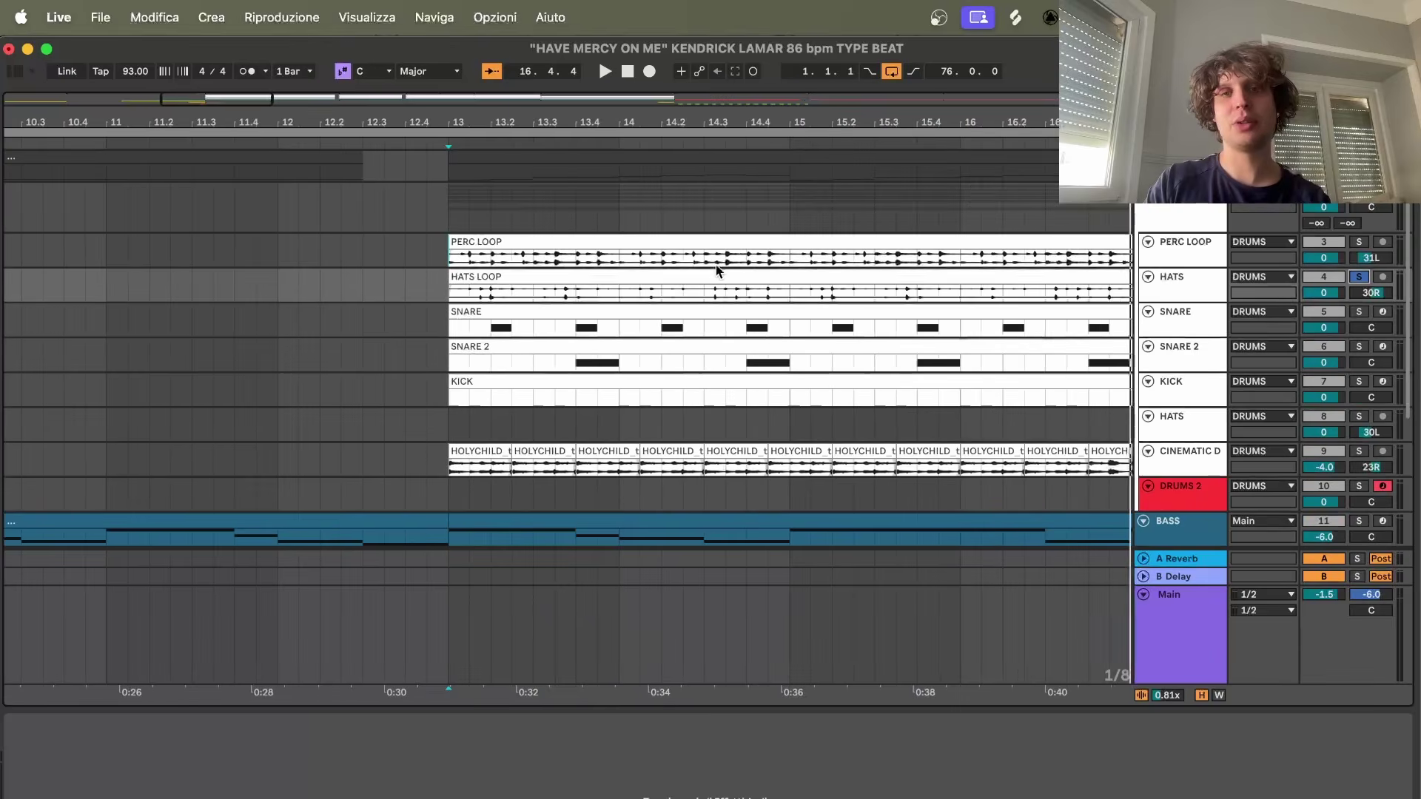
{"action": "scroll", "coordinate": [712, 268], "scroll_direction": "right", "scroll_amount": 5}
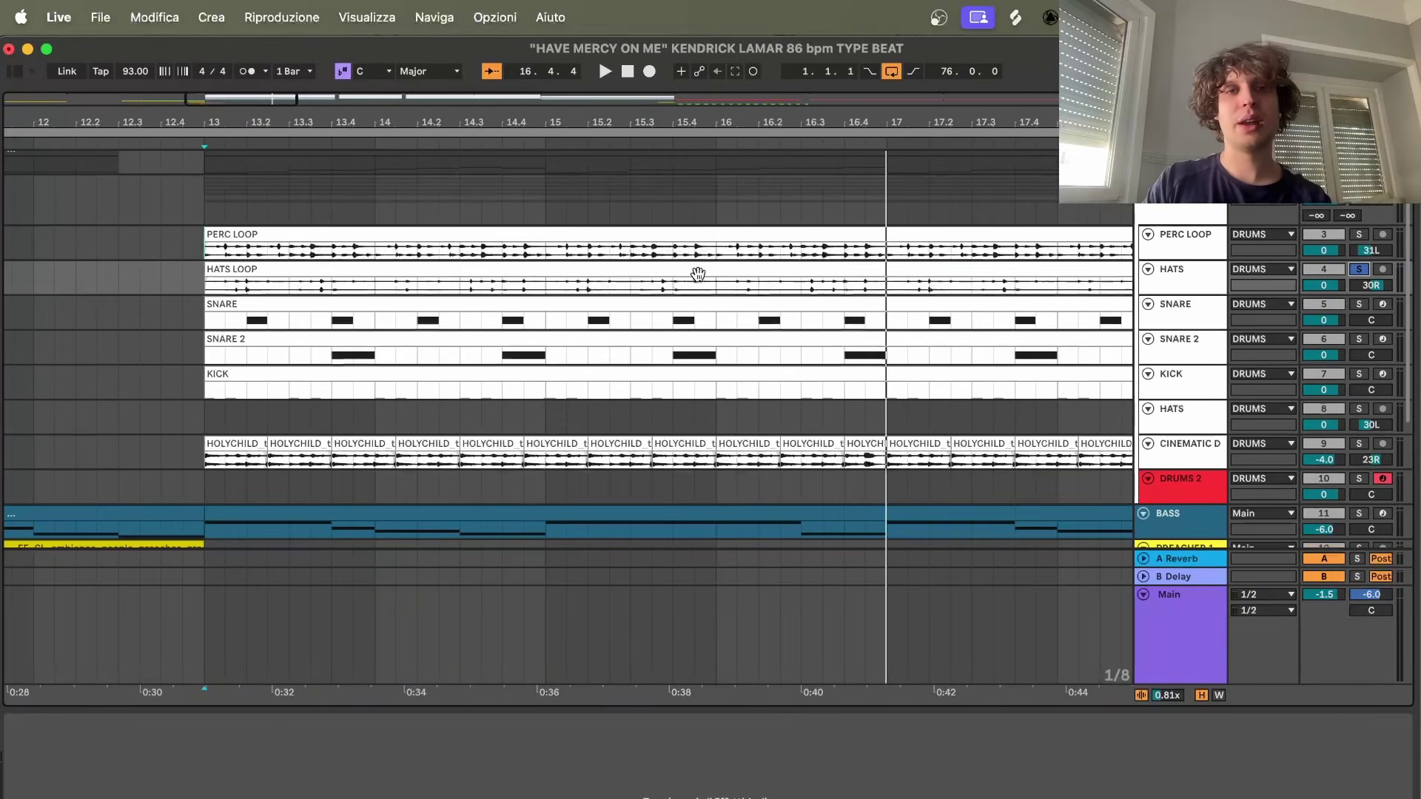
{"action": "double_click", "coordinate": [699, 275]}
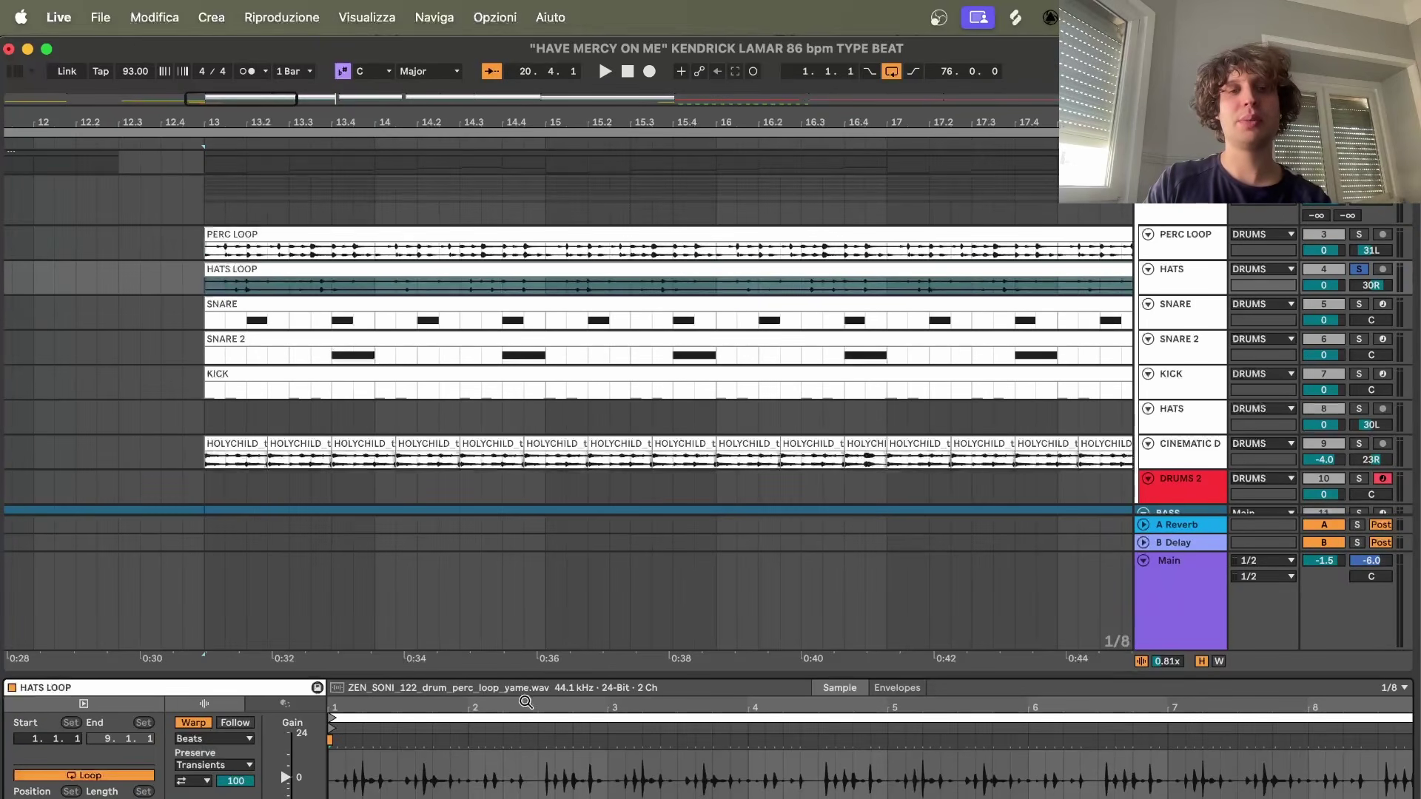
{"action": "left_click", "coordinate": [203, 283]}
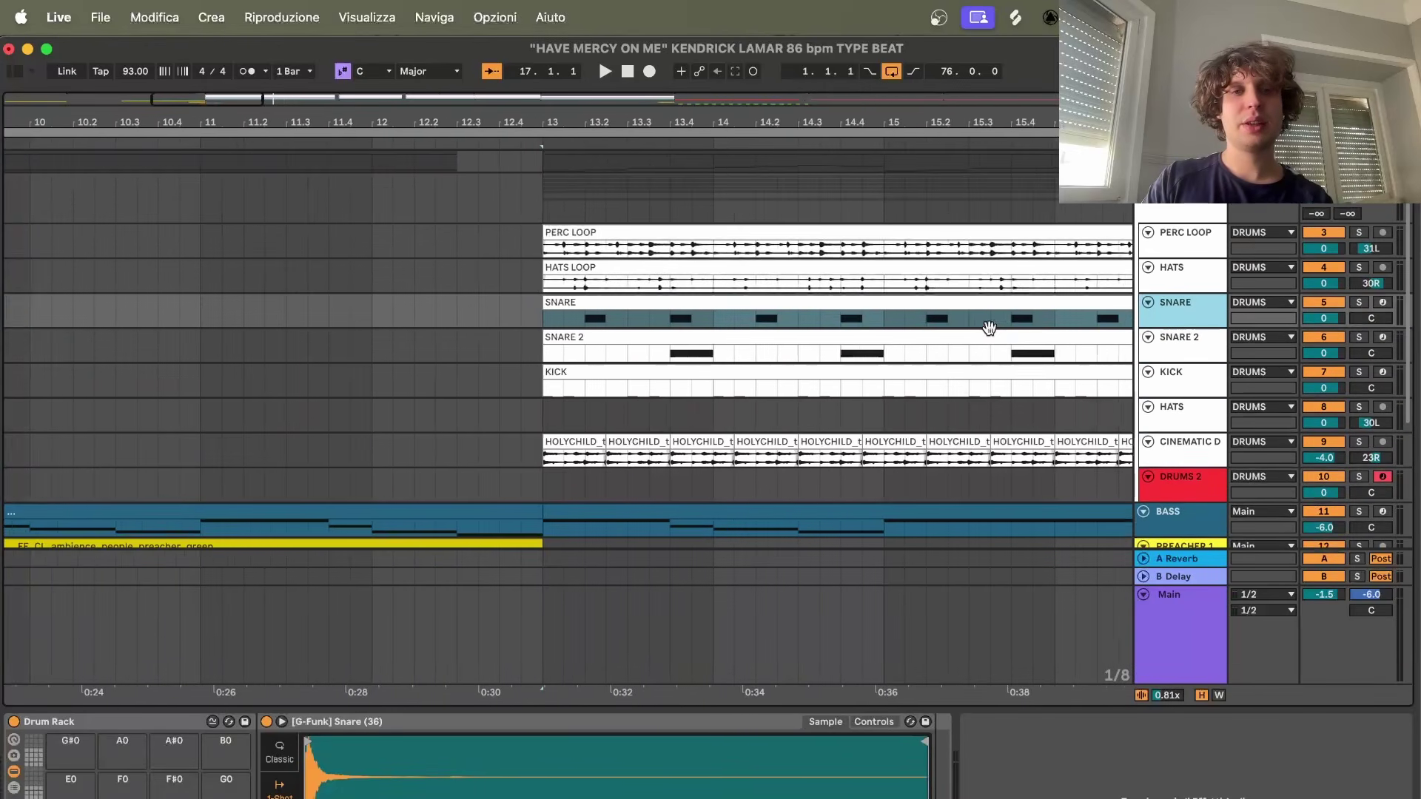
- Solo the SNARE track and play its pattern from bar 13
{"action": "scroll", "coordinate": [989, 327], "scroll_direction": "right", "scroll_amount": 5}
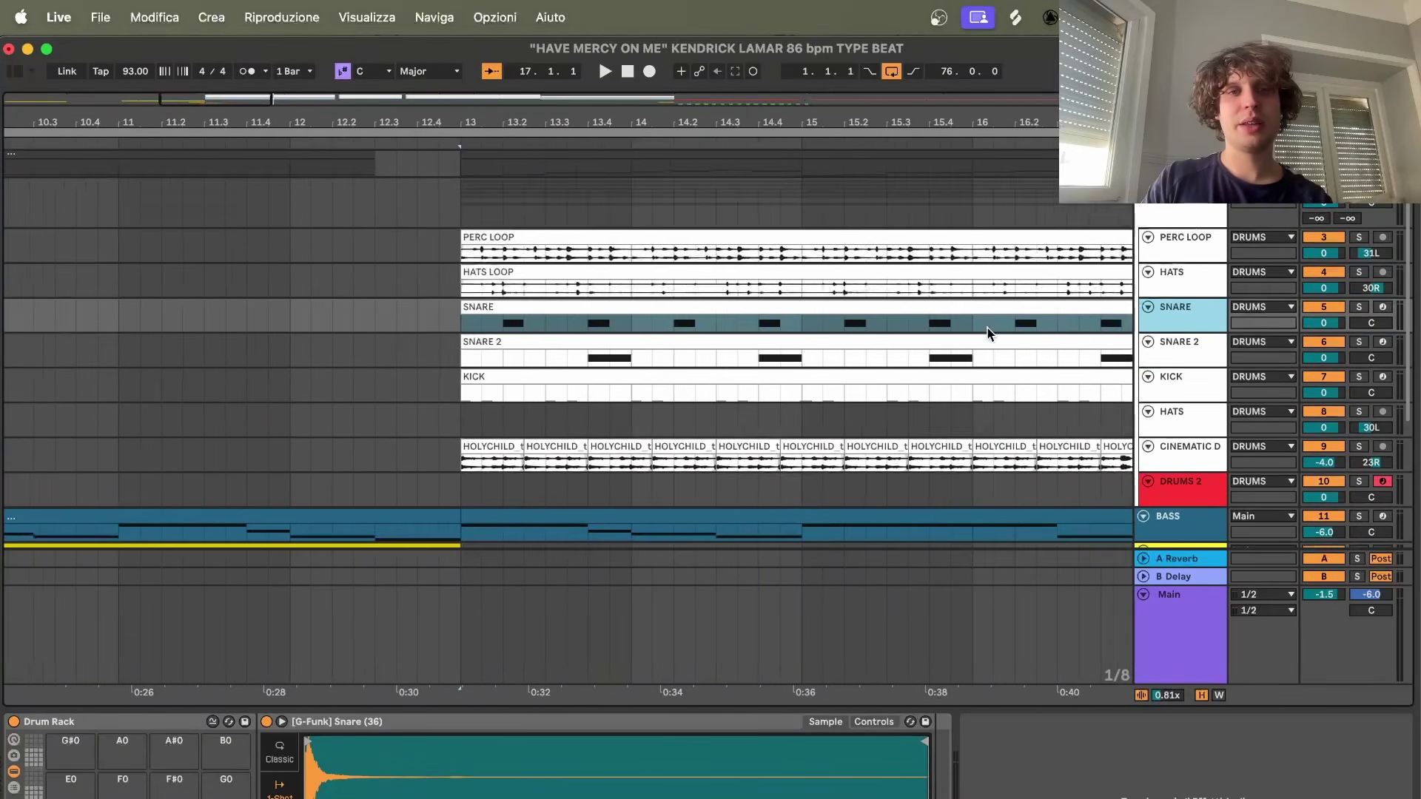
{"action": "scroll", "coordinate": [989, 328], "scroll_direction": "down", "scroll_amount": 3}
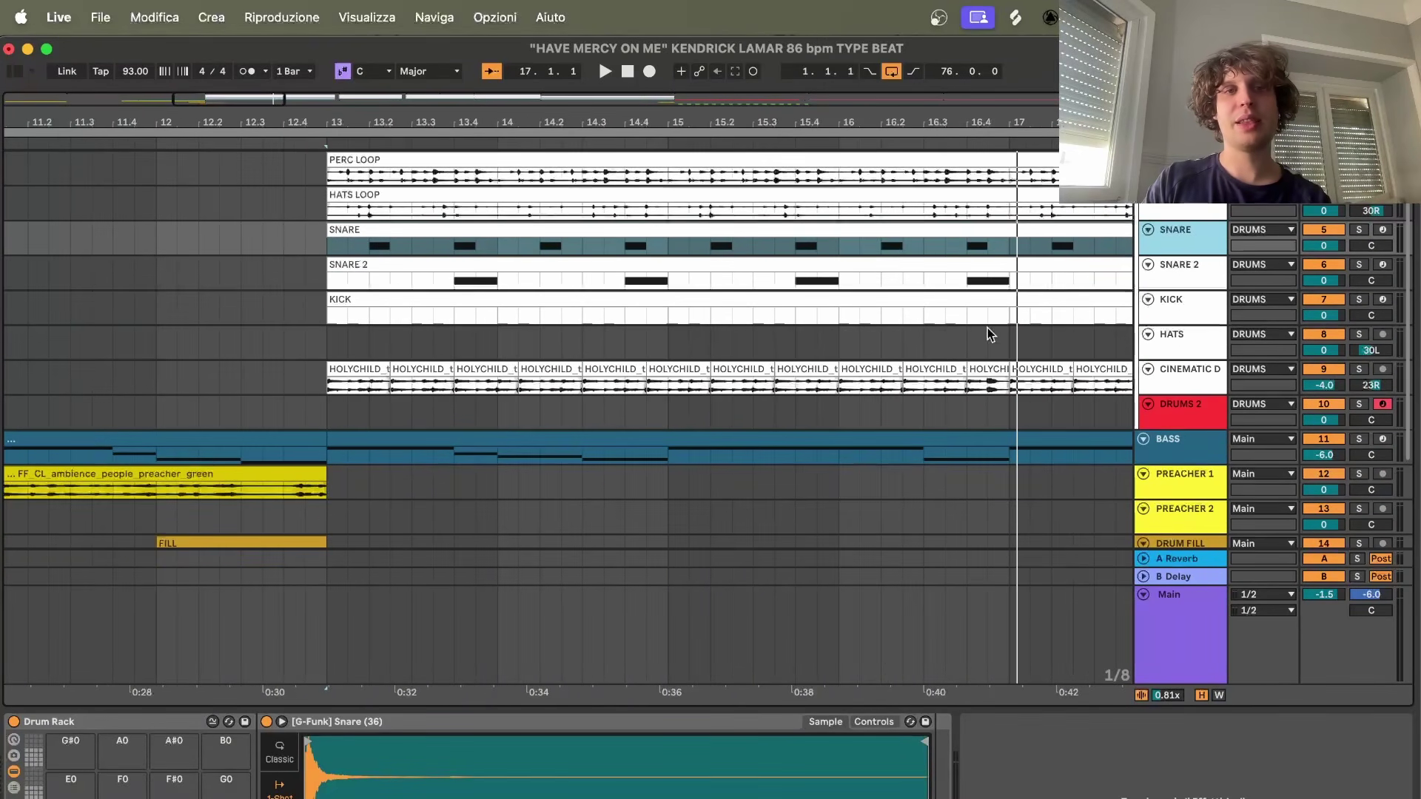
{"action": "left_click", "coordinate": [331, 253]}
{"action": "left_click", "coordinate": [1360, 231]}
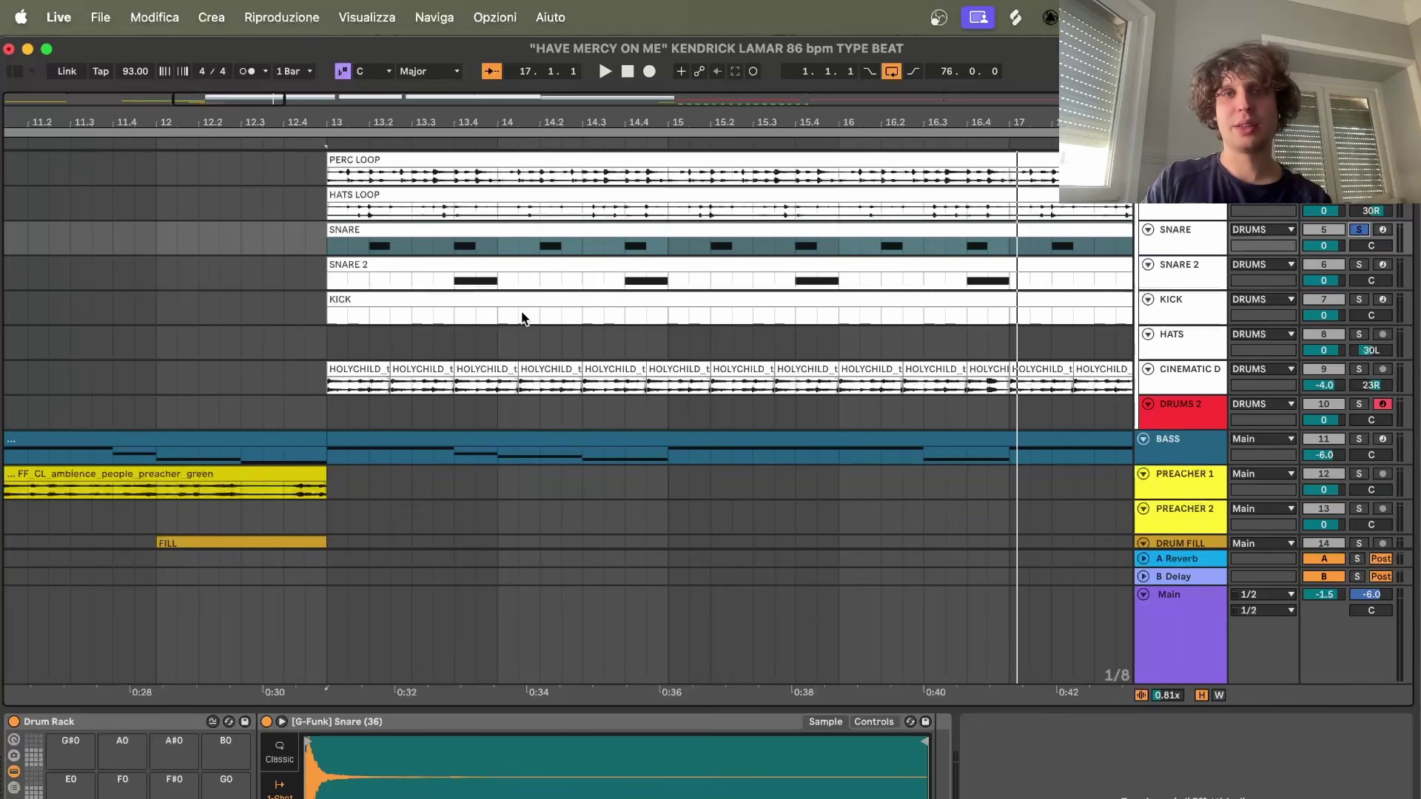
{"action": "key", "text": "space"}
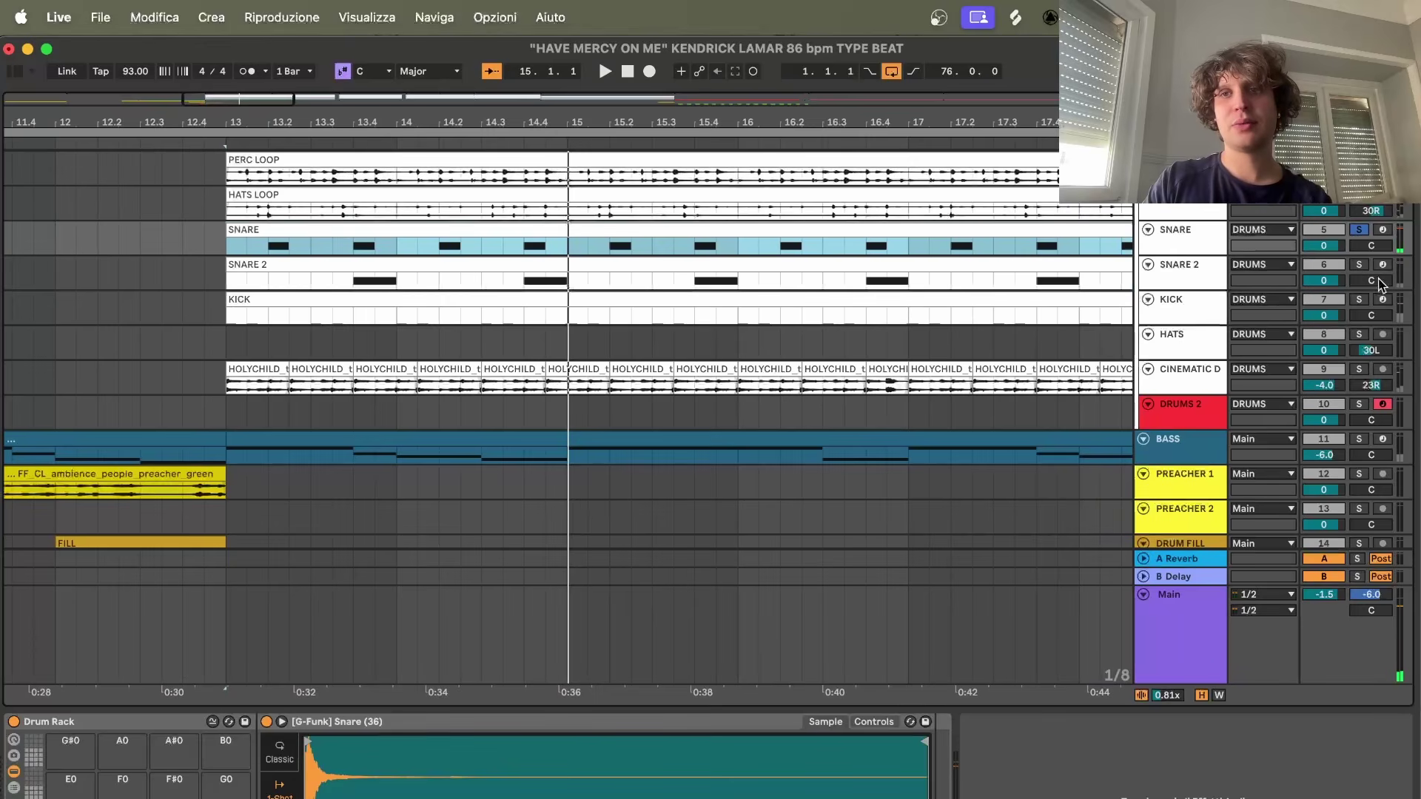
- Solo the SNARE 2 track, play its pattern from bar 13 and clear the solo
{"action": "left_click", "coordinate": [1359, 265]}
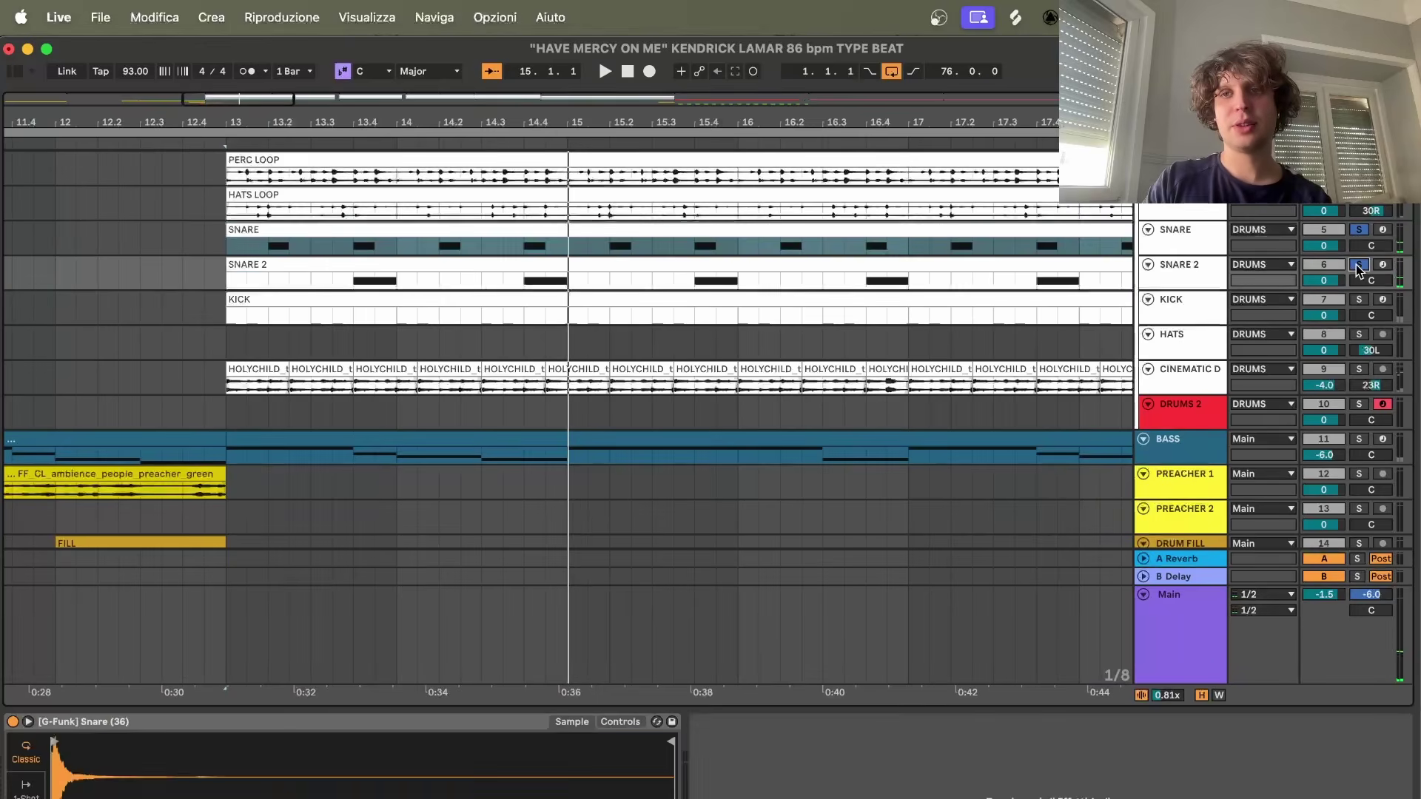
{"action": "left_click", "coordinate": [365, 293]}
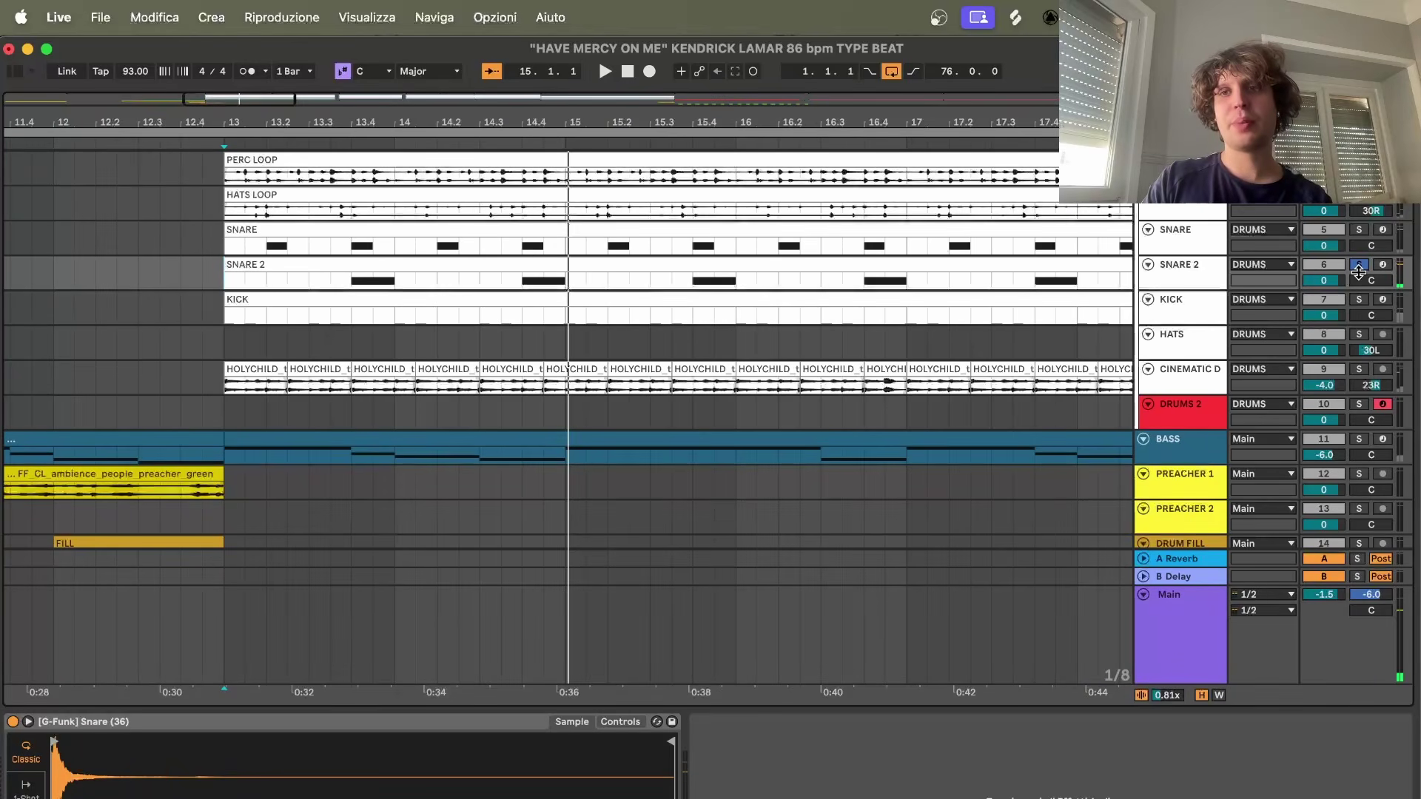
{"action": "scroll", "coordinate": [1359, 309], "scroll_direction": "down", "scroll_amount": 2}
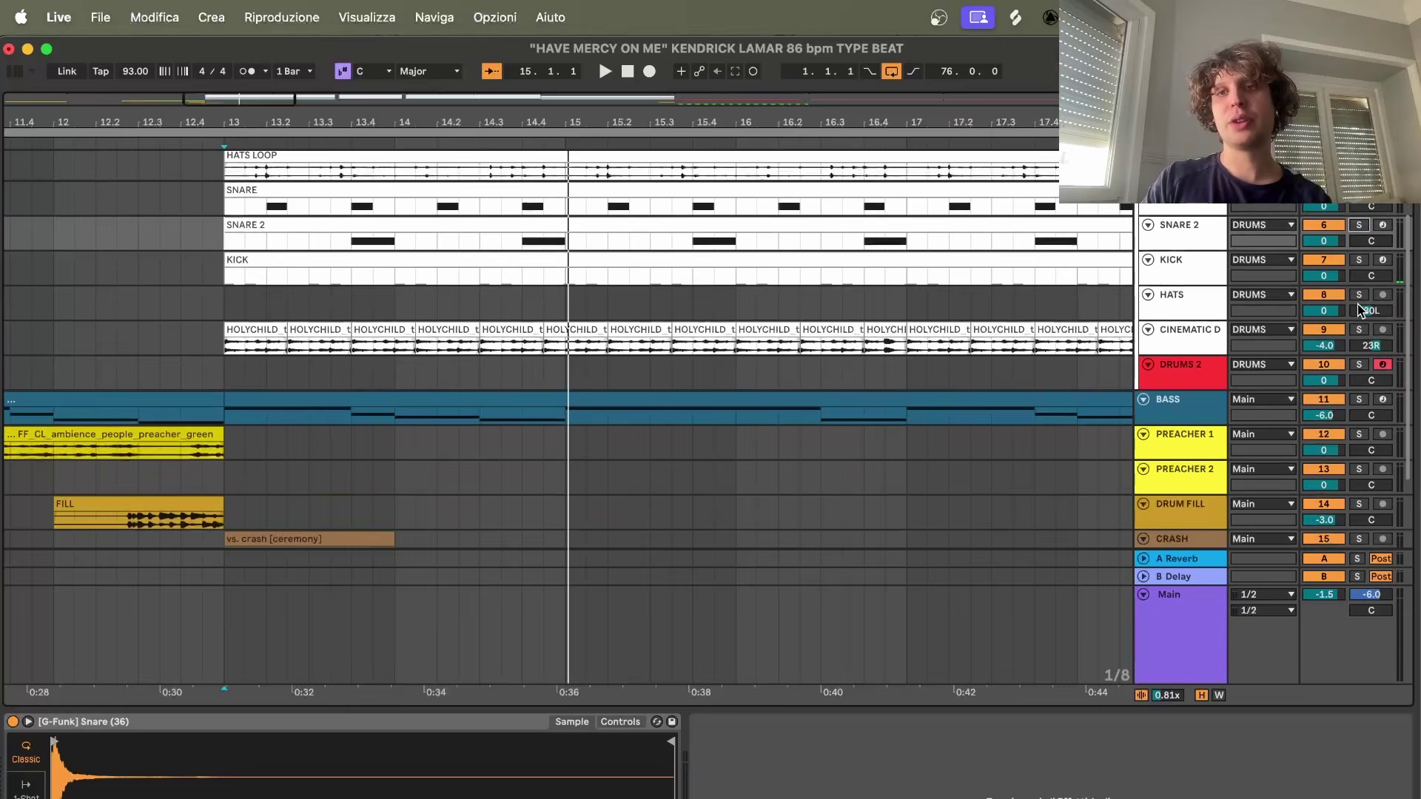
- Solo the KICK and SNARE 2 tracks together and play their patterns from bar 13
{"action": "left_click", "coordinate": [1362, 262]}
{"action": "left_click", "coordinate": [1358, 225]}
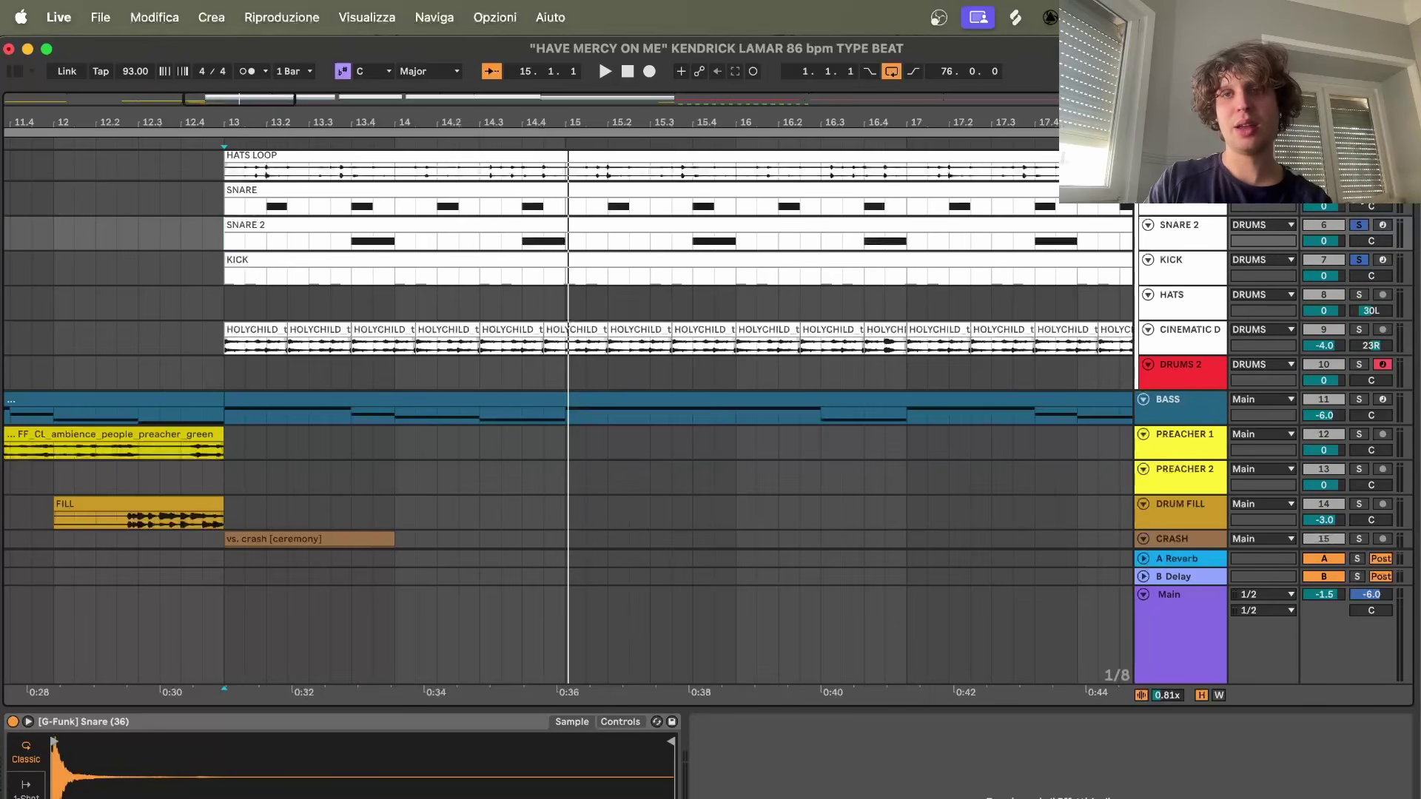
{"action": "scroll", "coordinate": [518, 296], "scroll_direction": "left", "scroll_amount": 5}
{"action": "scroll", "coordinate": [518, 296], "scroll_direction": "up", "scroll_amount": 1}
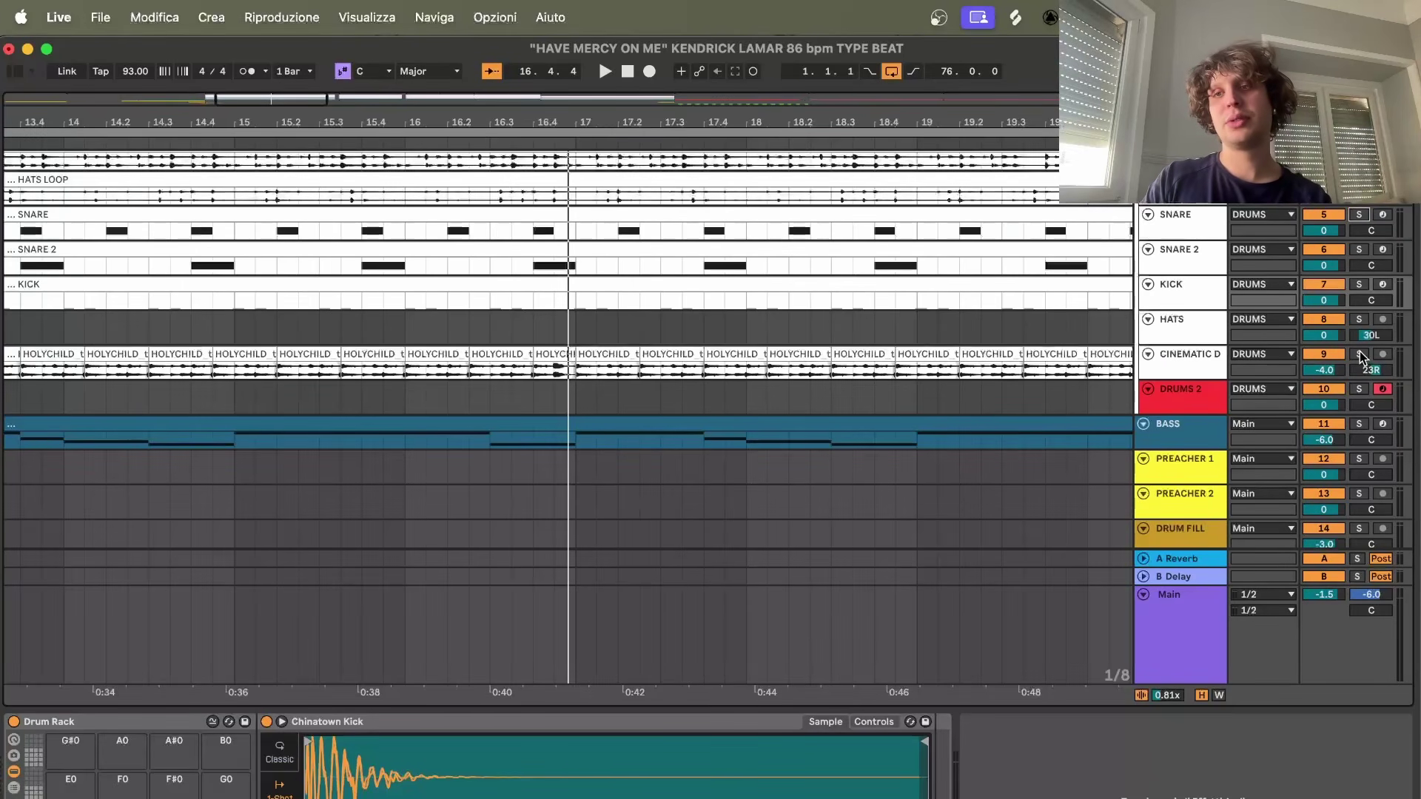
- Solo the CINEMATIC D track, open its first HOLYCHILD tom loop clip to check the sample and play from bar 13
{"action": "left_click", "coordinate": [1360, 352]}
{"action": "scroll", "coordinate": [1038, 380], "scroll_direction": "left", "scroll_amount": 5}
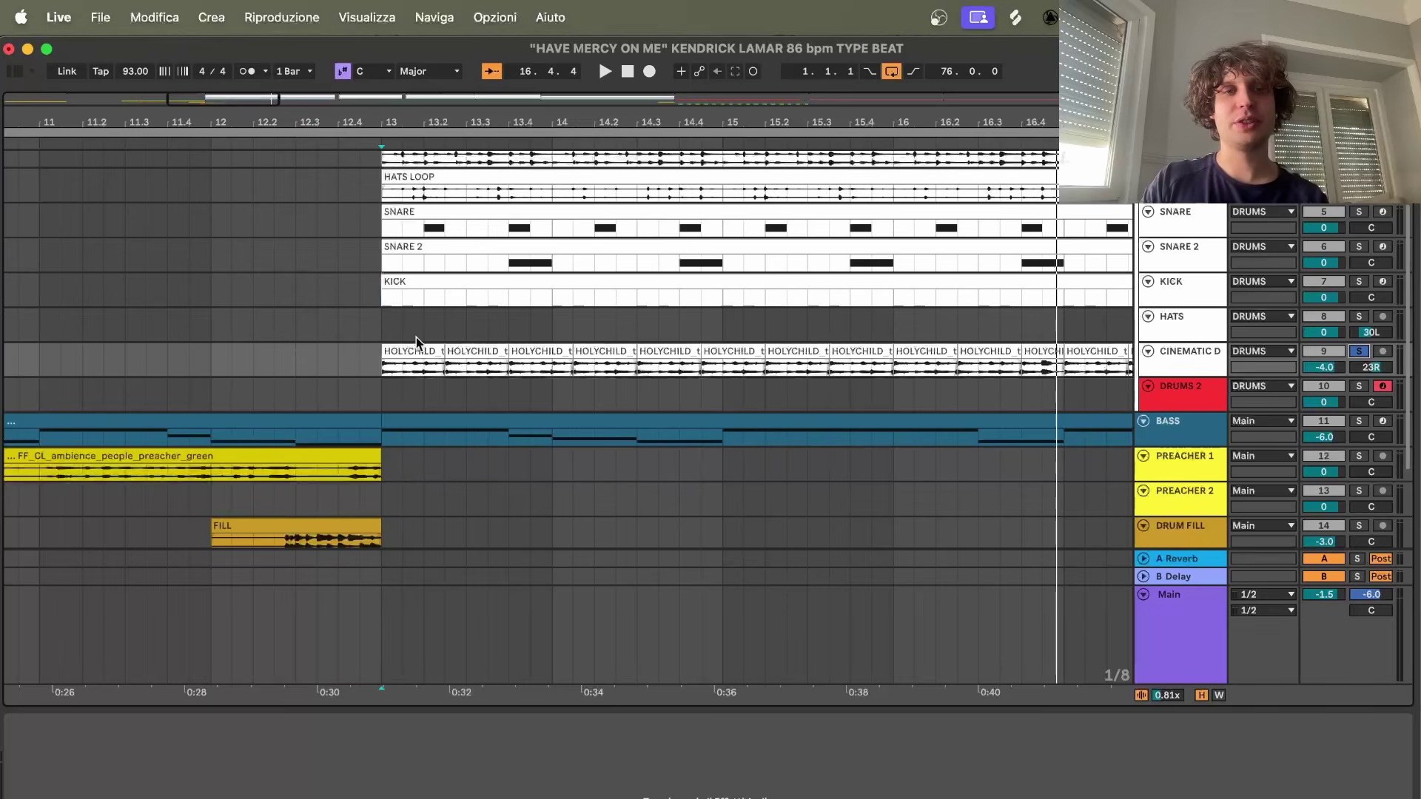
{"action": "key", "text": "space"}
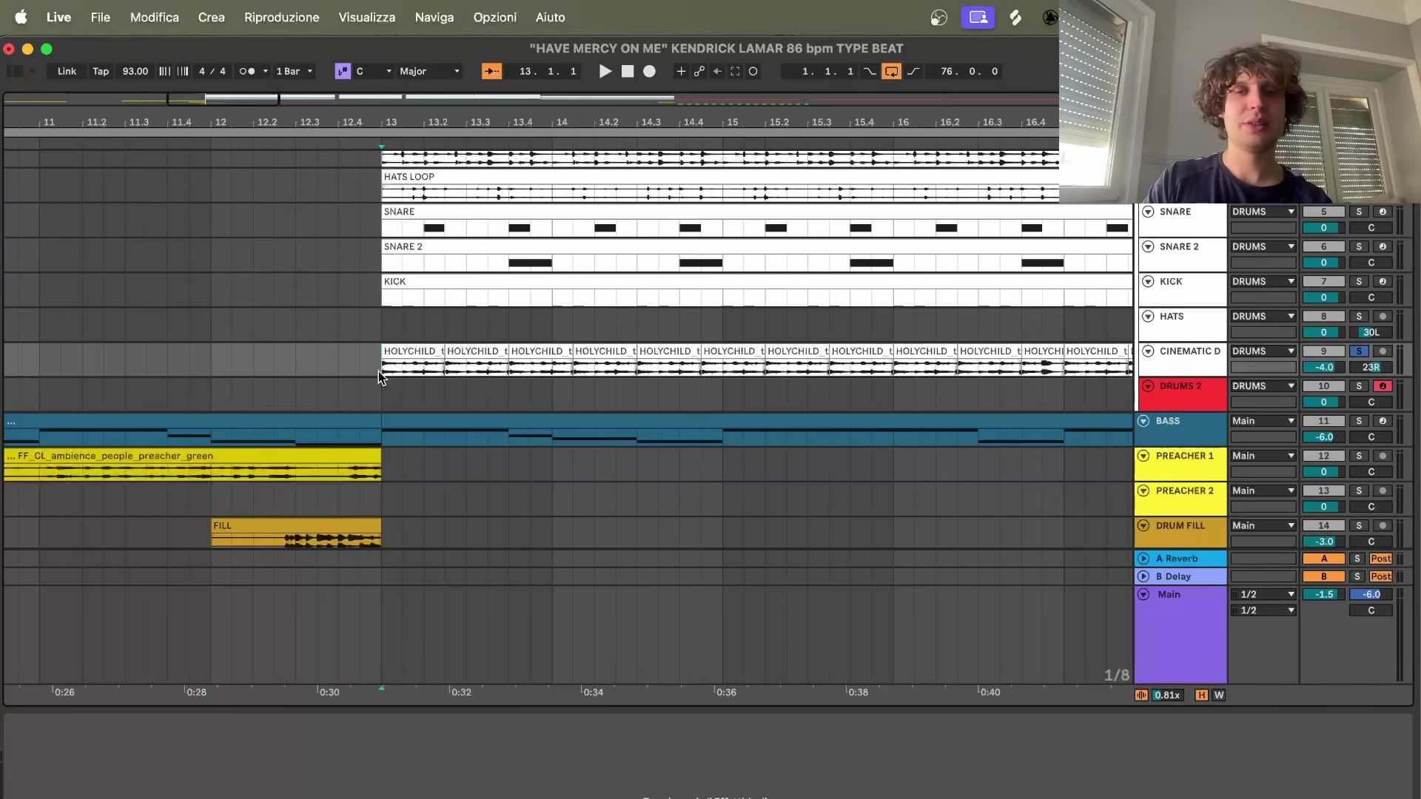
{"action": "left_click", "coordinate": [420, 365]}
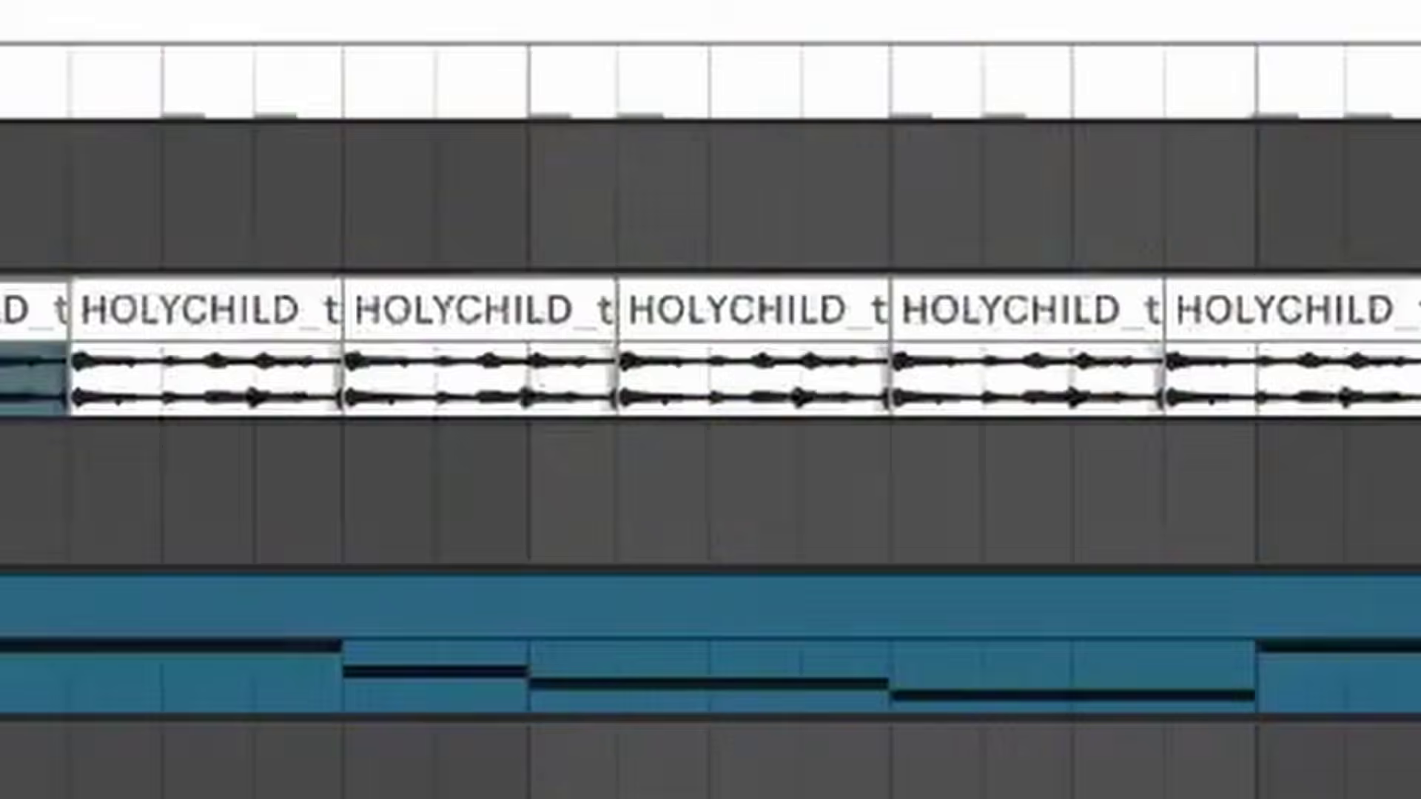
{"action": "key", "text": "space"}
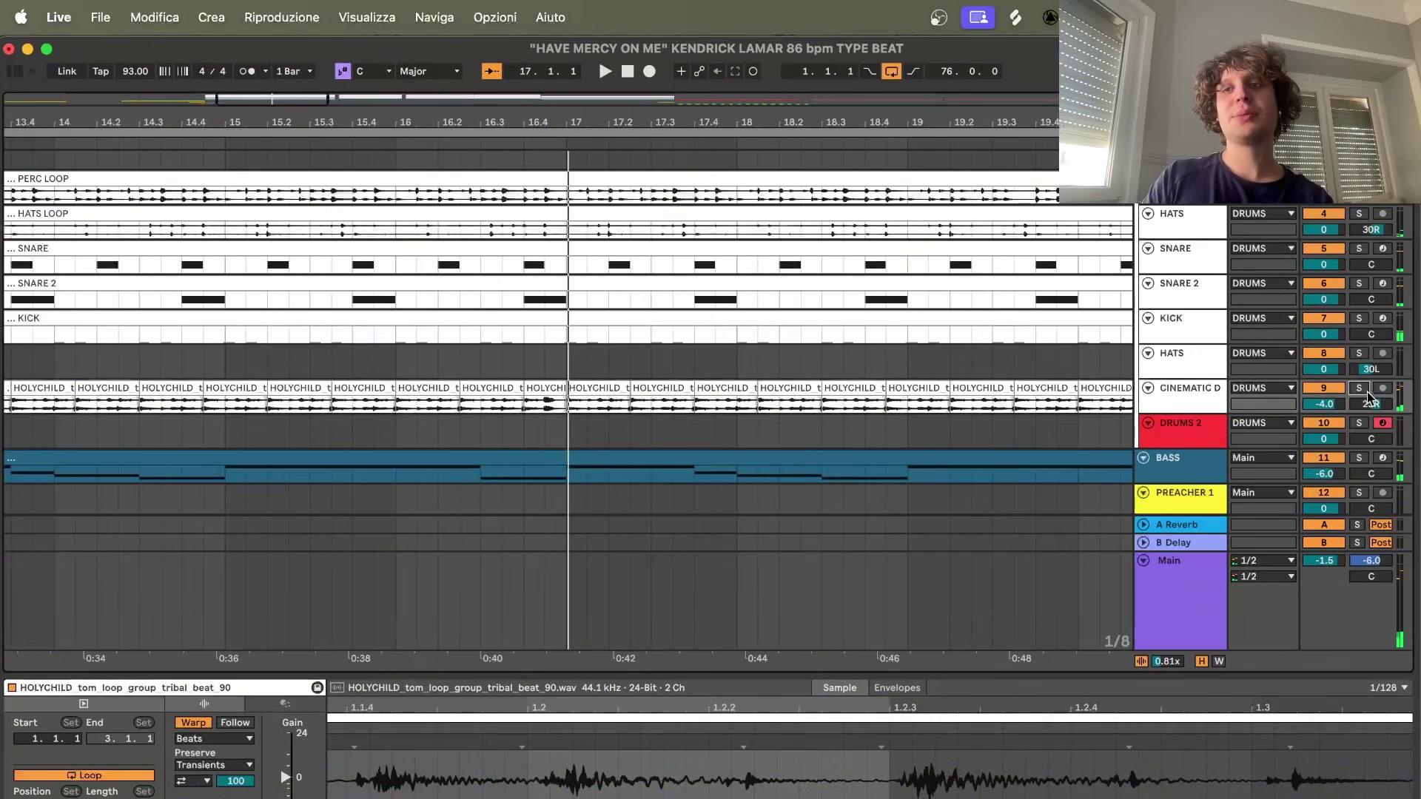
{"action": "key", "text": "space"}
- Examine how the drum, cinematic and bass clips are arranged across the sections from bar 13 to about bar 30
{"action": "scroll", "coordinate": [878, 367], "scroll_direction": "down", "scroll_amount": 3}
{"action": "scroll", "coordinate": [877, 367], "scroll_direction": "right", "scroll_amount": 2}
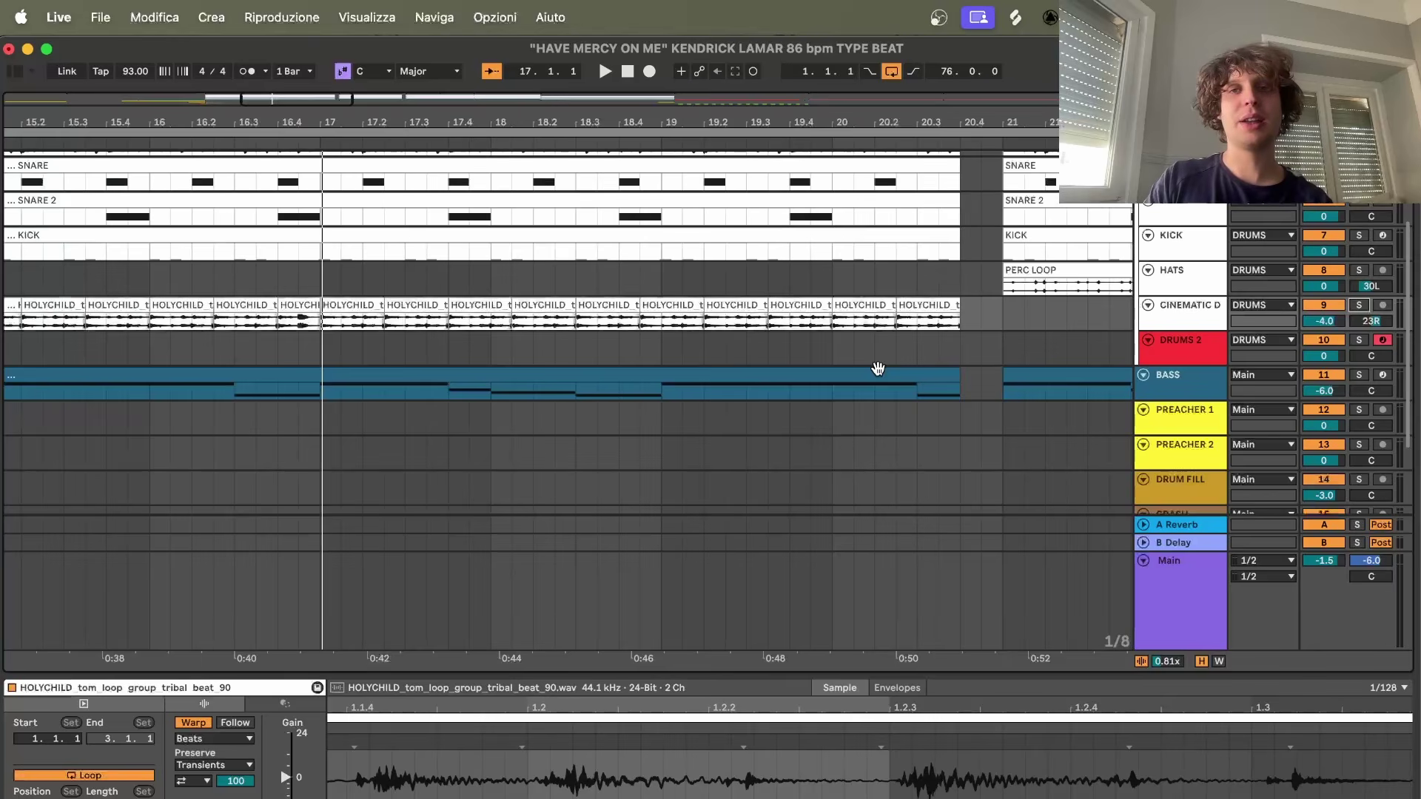
{"action": "scroll", "coordinate": [878, 368], "scroll_direction": "down", "scroll_amount": 5}
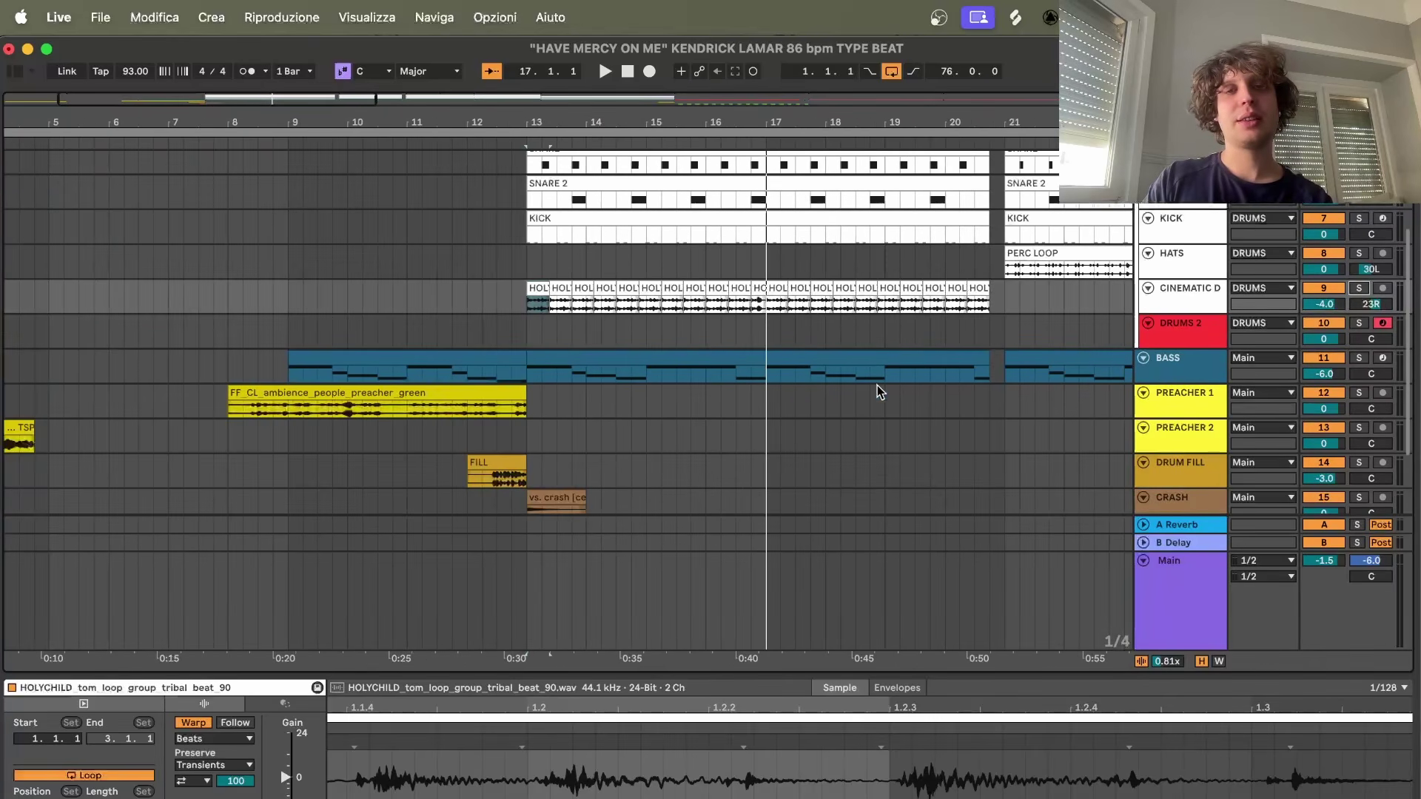
{"action": "scroll", "coordinate": [879, 392], "scroll_direction": "up", "scroll_amount": 3}
{"action": "scroll", "coordinate": [879, 392], "scroll_direction": "right", "scroll_amount": 3}
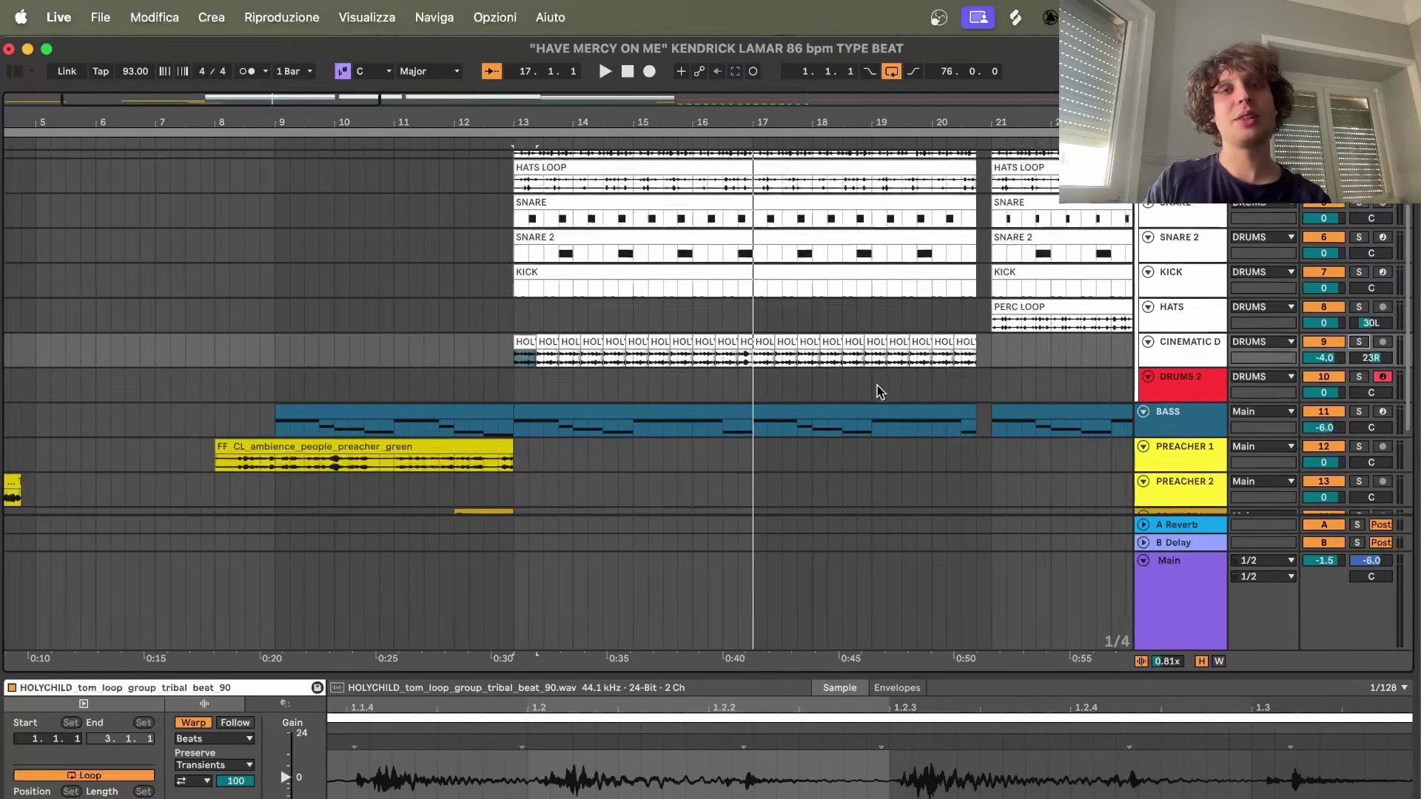
{"action": "scroll", "coordinate": [878, 389], "scroll_direction": "down", "scroll_amount": 3}
{"action": "scroll", "coordinate": [876, 385], "scroll_direction": "up", "scroll_amount": 1}
{"action": "scroll", "coordinate": [877, 385], "scroll_direction": "up", "scroll_amount": 2}
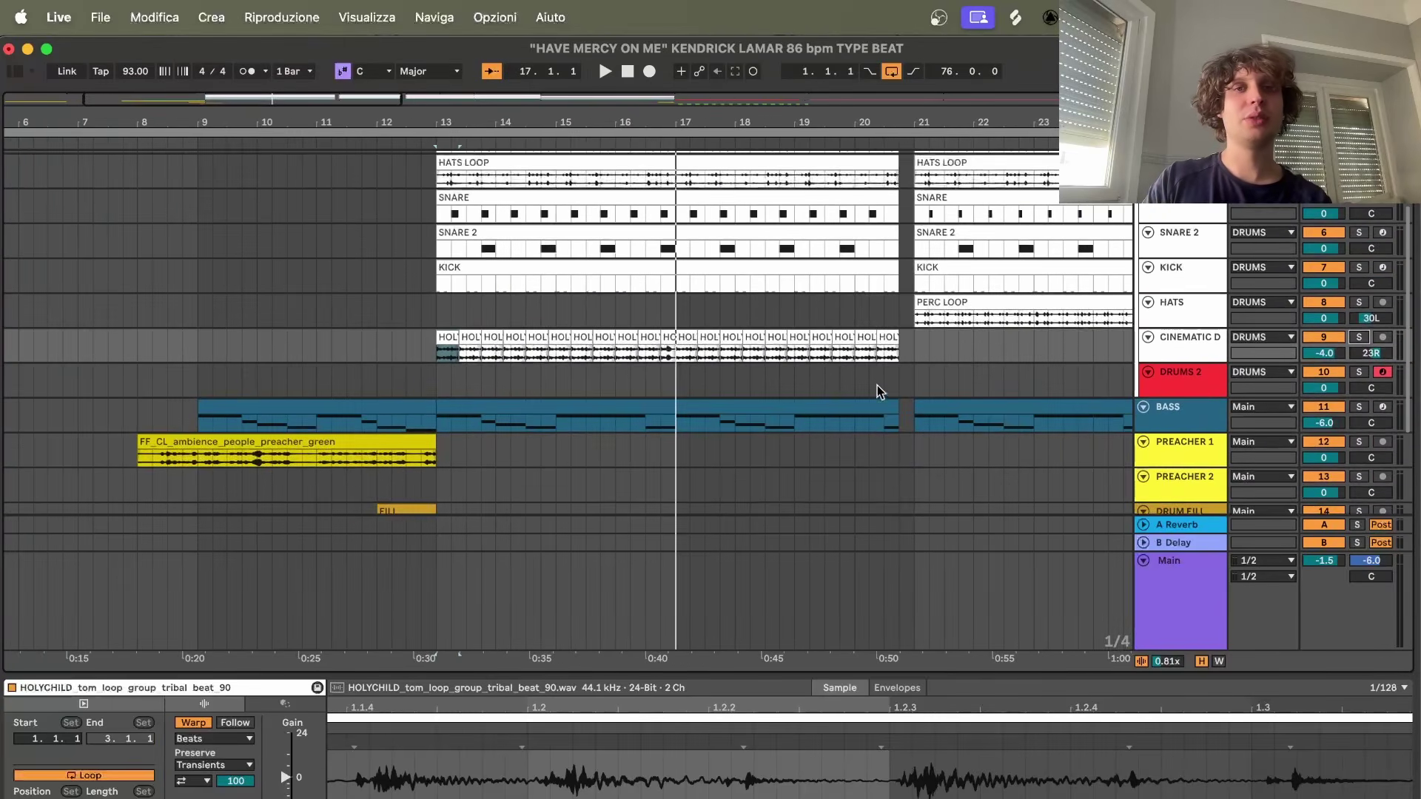
{"action": "scroll", "coordinate": [879, 393], "scroll_direction": "right", "scroll_amount": 5}
{"action": "scroll", "coordinate": [879, 393], "scroll_direction": "down", "scroll_amount": 1}
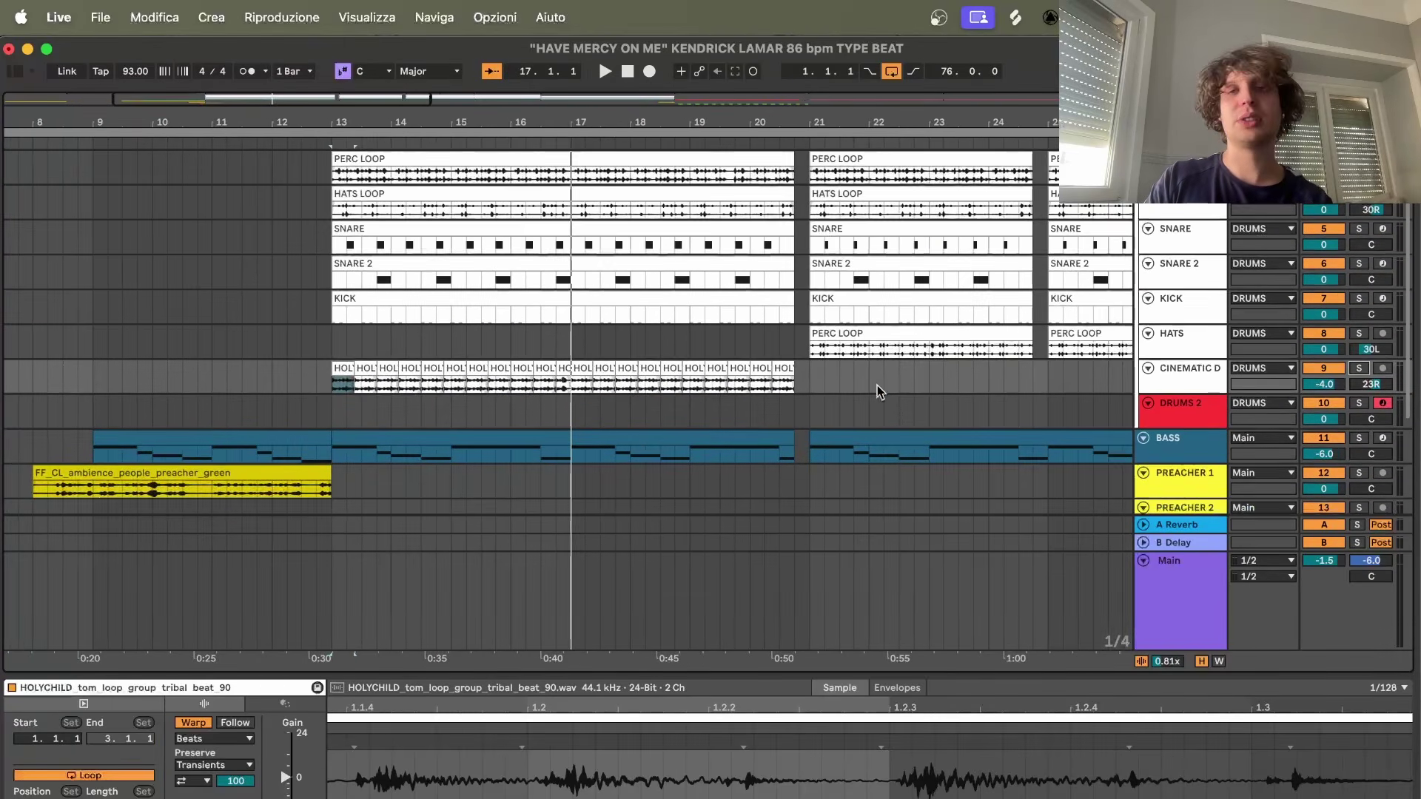
{"action": "scroll", "coordinate": [876, 384], "scroll_direction": "right", "scroll_amount": 6}
{"action": "scroll", "coordinate": [876, 385], "scroll_direction": "up", "scroll_amount": 2}
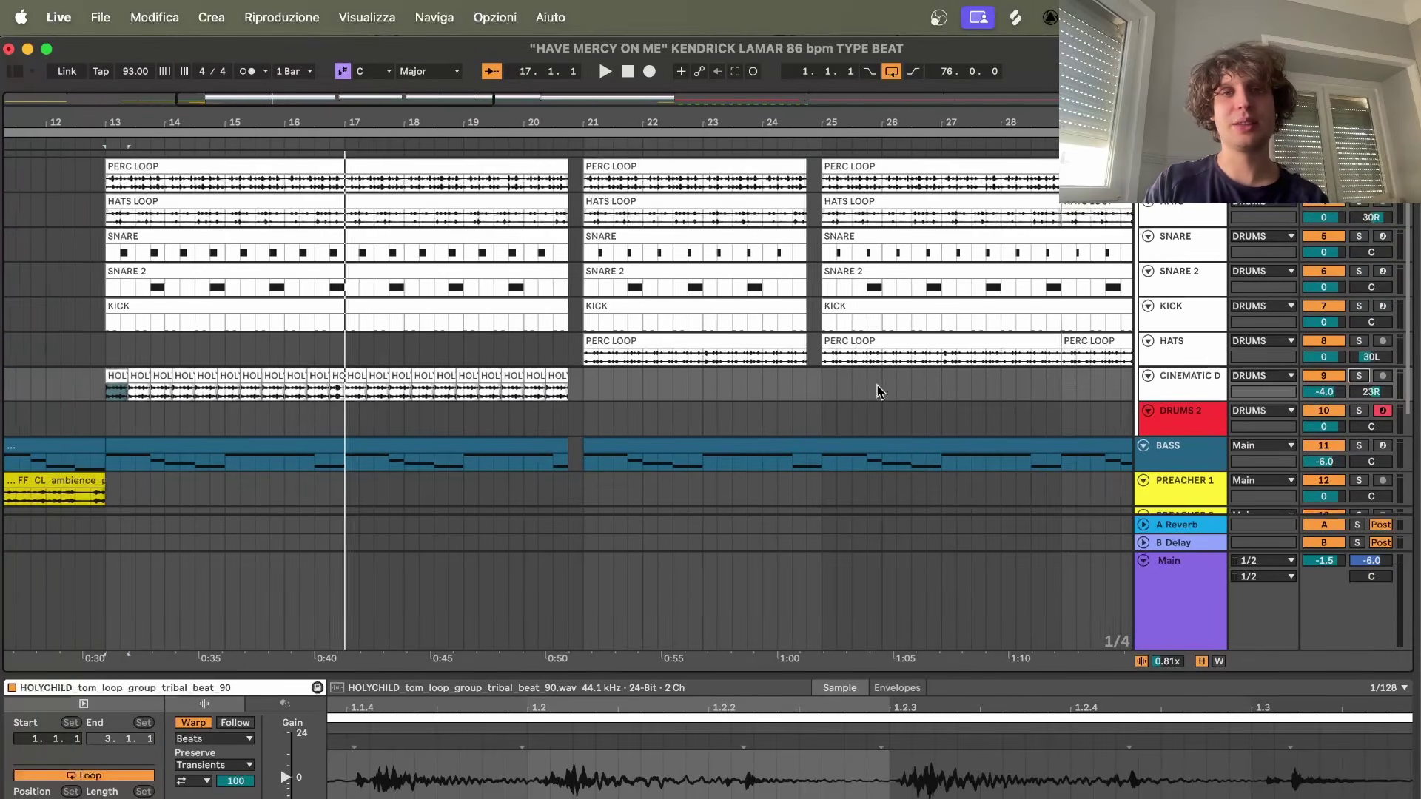
{"action": "scroll", "coordinate": [876, 384], "scroll_direction": "down", "scroll_amount": 2}
{"action": "scroll", "coordinate": [877, 384], "scroll_direction": "left", "scroll_amount": 3}
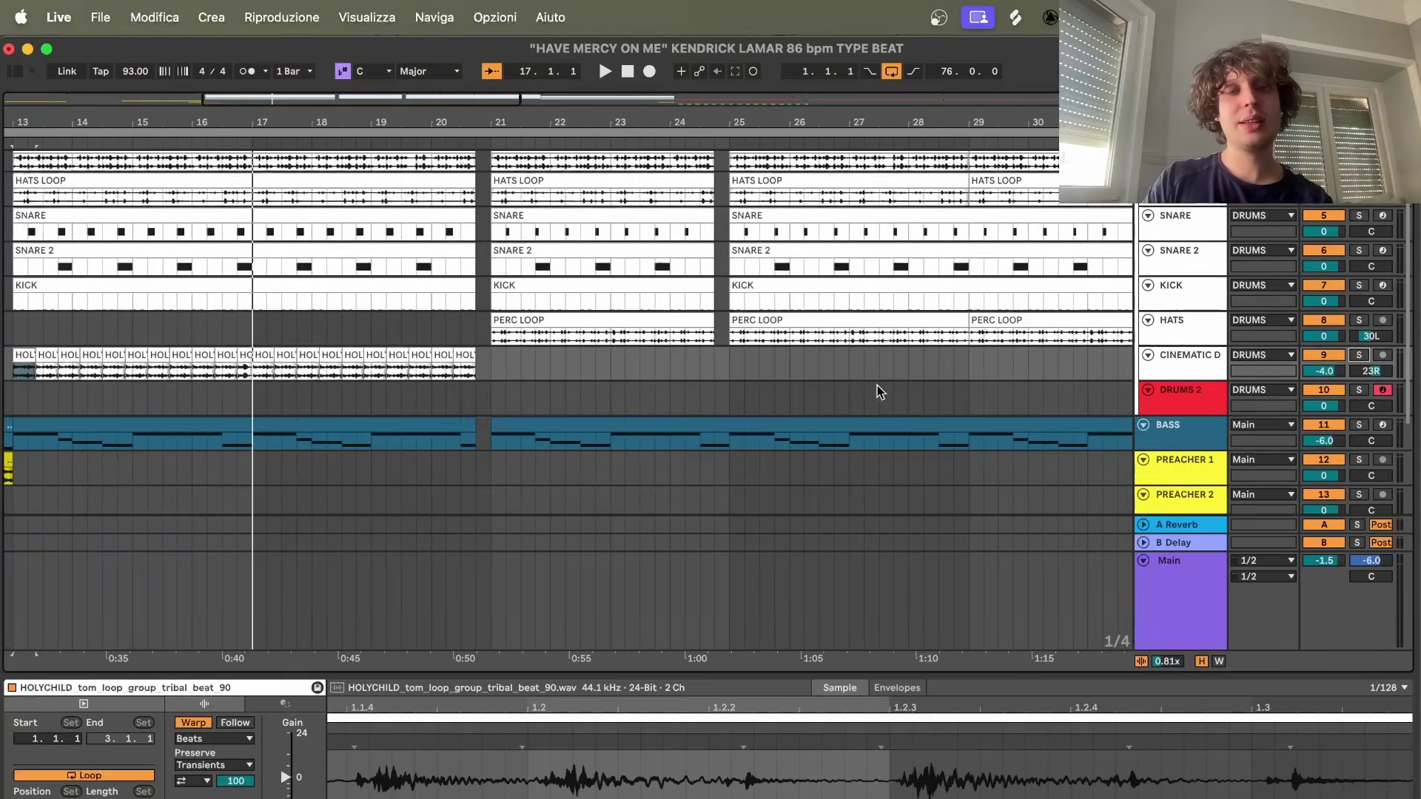
{"action": "scroll", "coordinate": [498, 357], "scroll_direction": "up", "scroll_amount": 2}
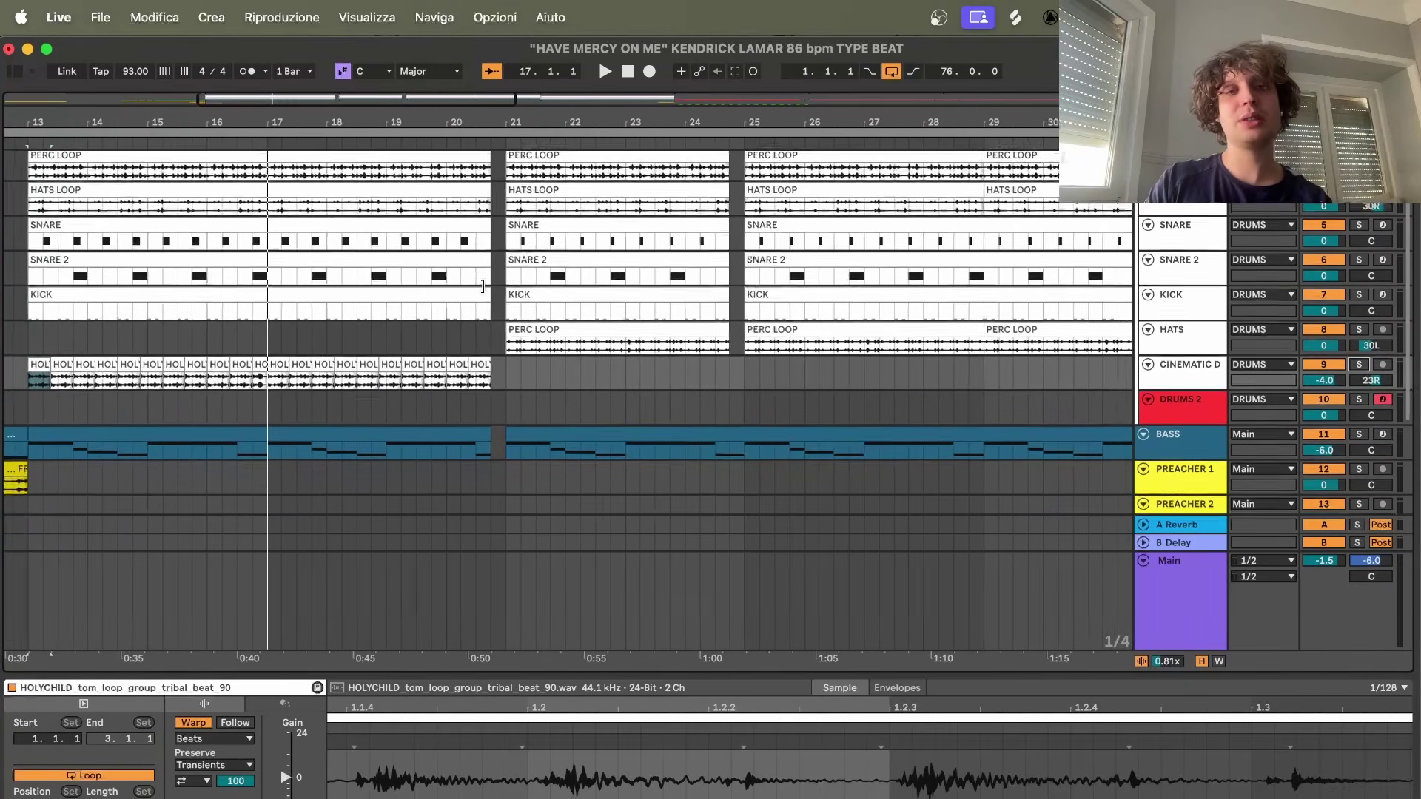
{"action": "scroll", "coordinate": [498, 357], "scroll_direction": "left", "scroll_amount": 1}
- Open the PERC LOOP clip at bar 21 on the second HATS track, solo that track and play the loop
{"action": "left_click", "coordinate": [527, 401]}
{"action": "left_click", "coordinate": [538, 415]}
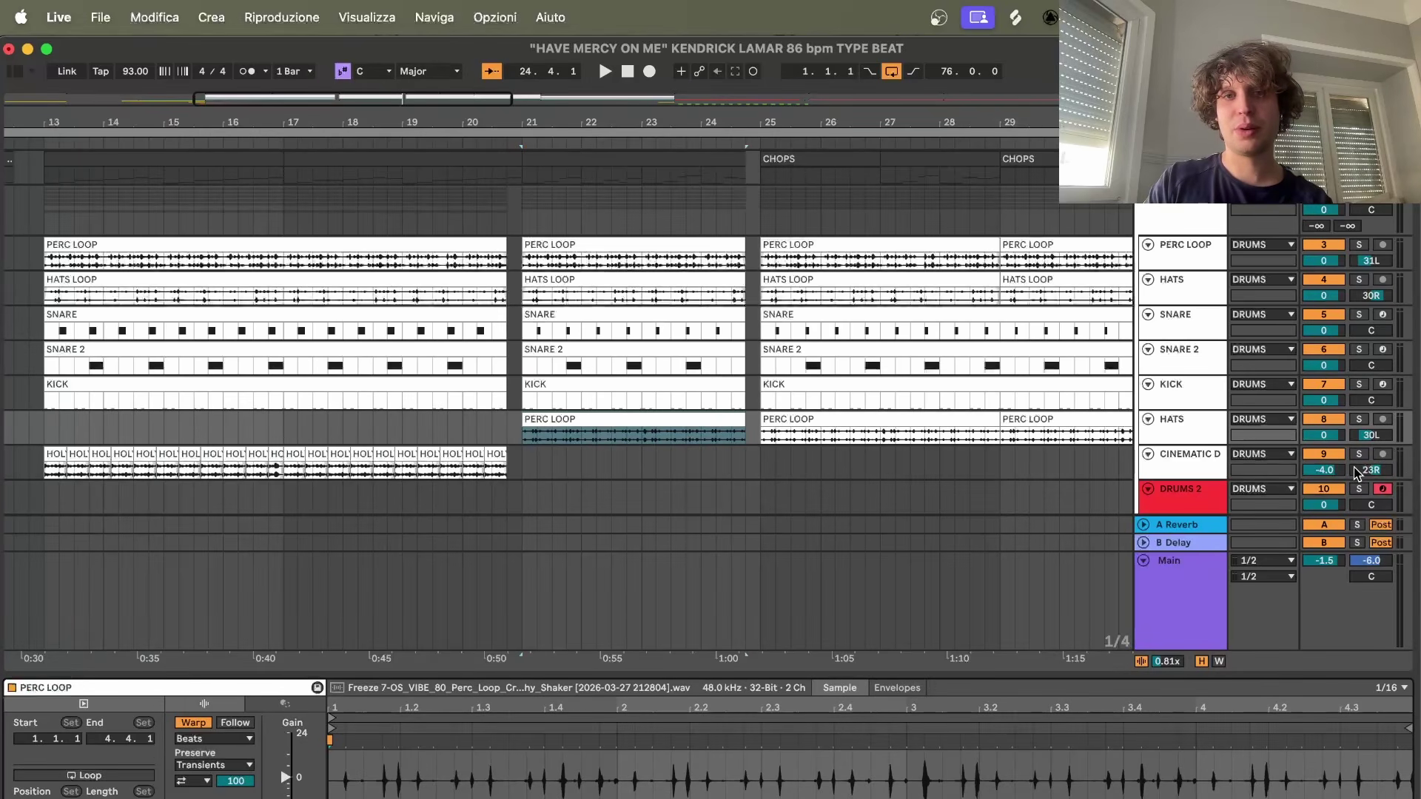
{"action": "left_click", "coordinate": [1361, 420]}
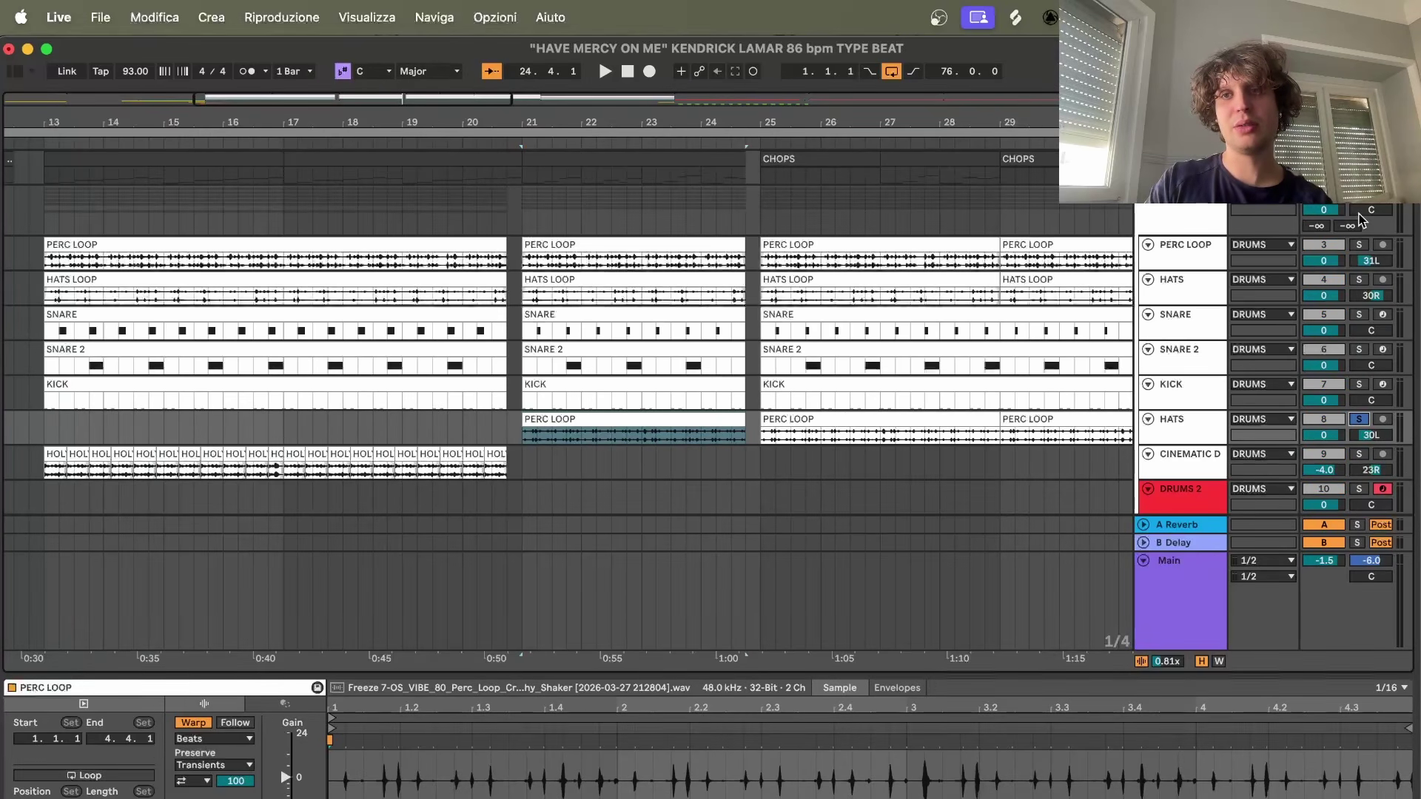
{"action": "scroll", "coordinate": [545, 446], "scroll_direction": "up", "scroll_amount": 4}
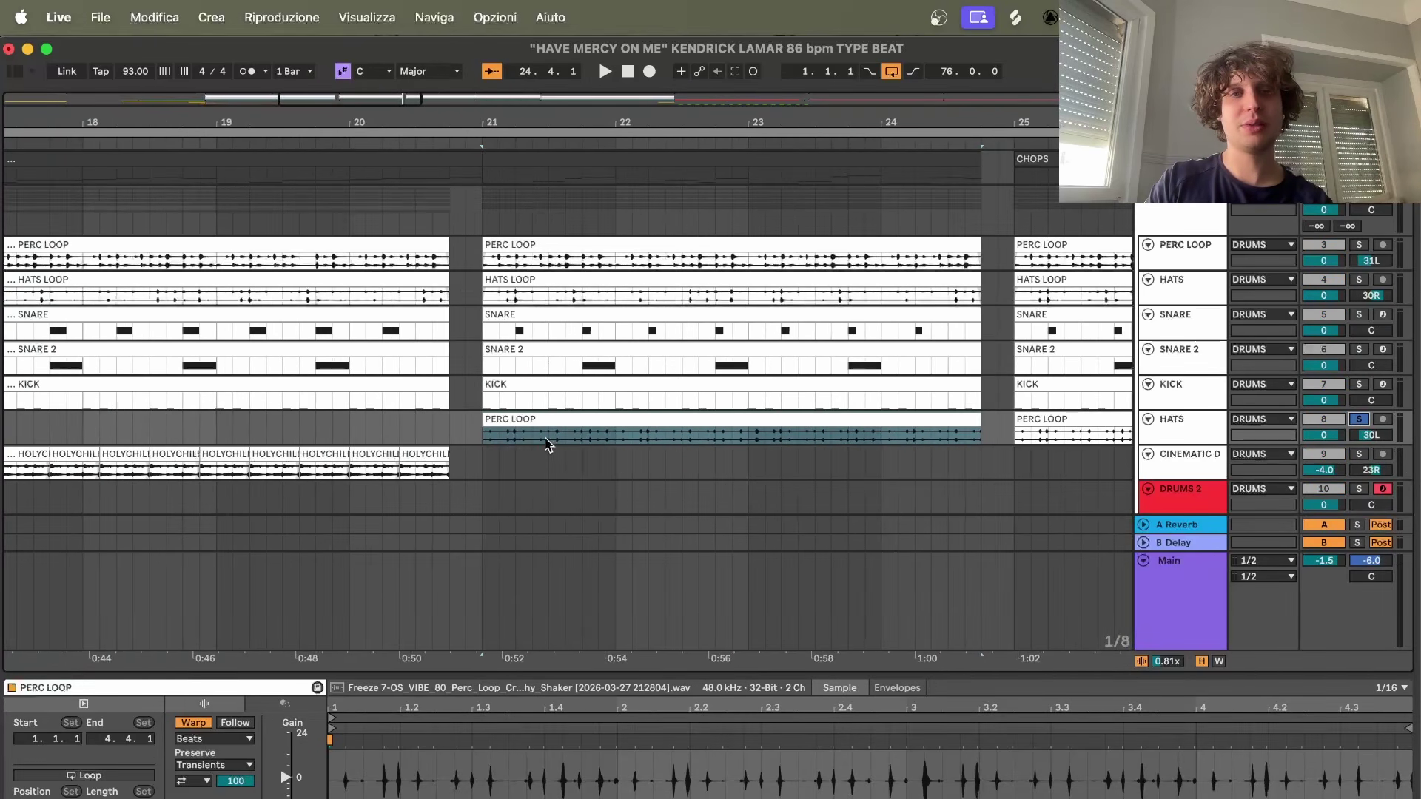
{"action": "key", "text": "space"}
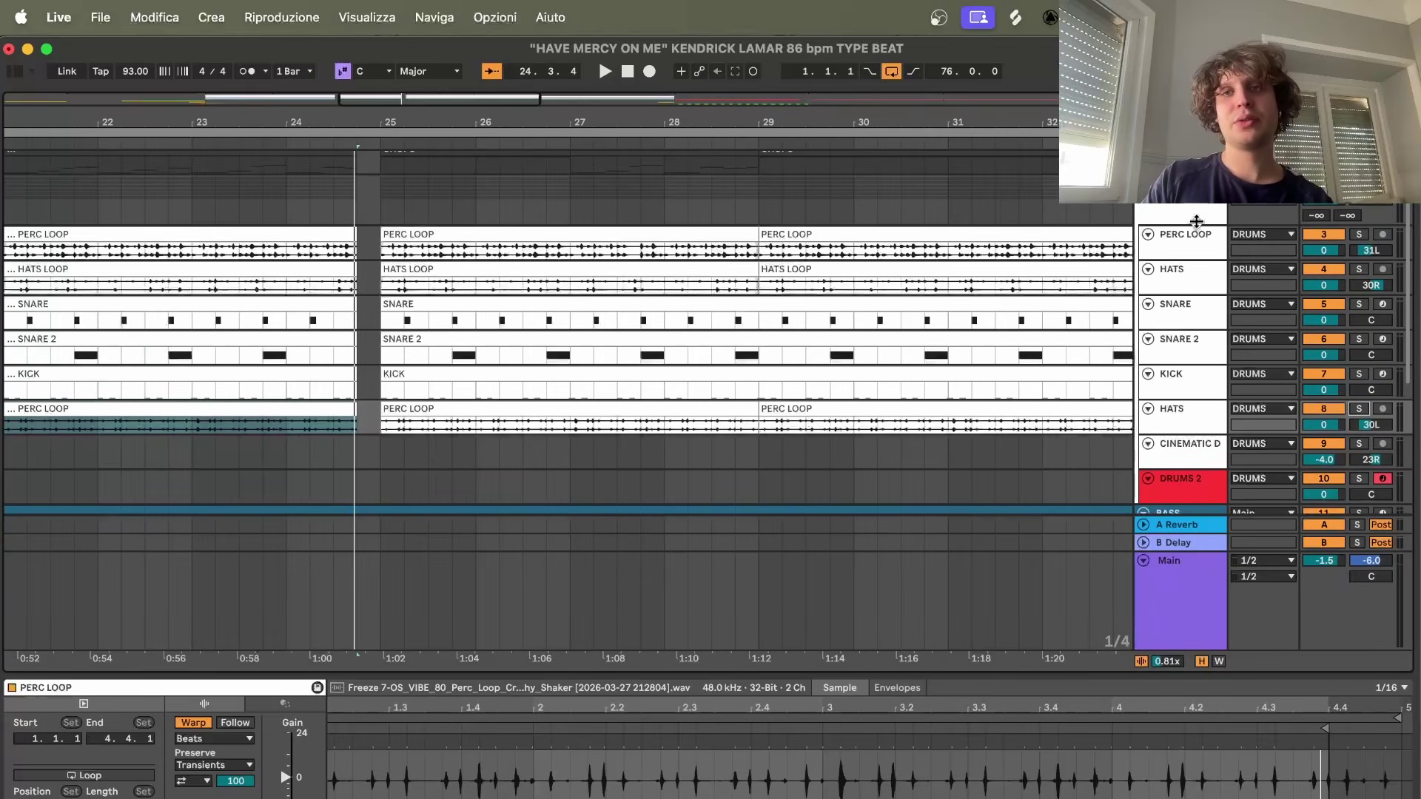
- Open the Tape MELLO-FI effect on the DRUMS group, check its Drive control and close the plugin window
{"action": "left_click", "coordinate": [1194, 220]}
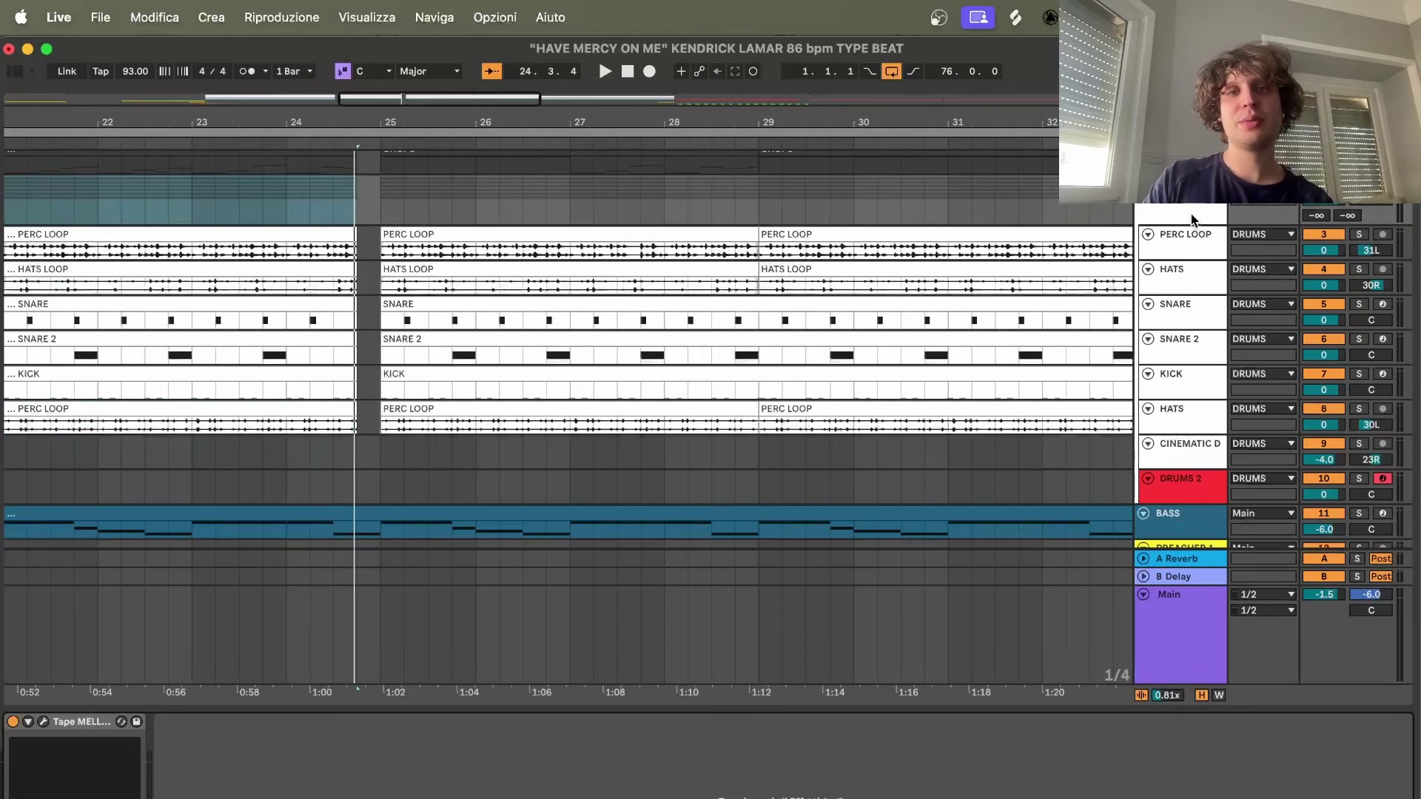
{"action": "left_click", "coordinate": [43, 721]}
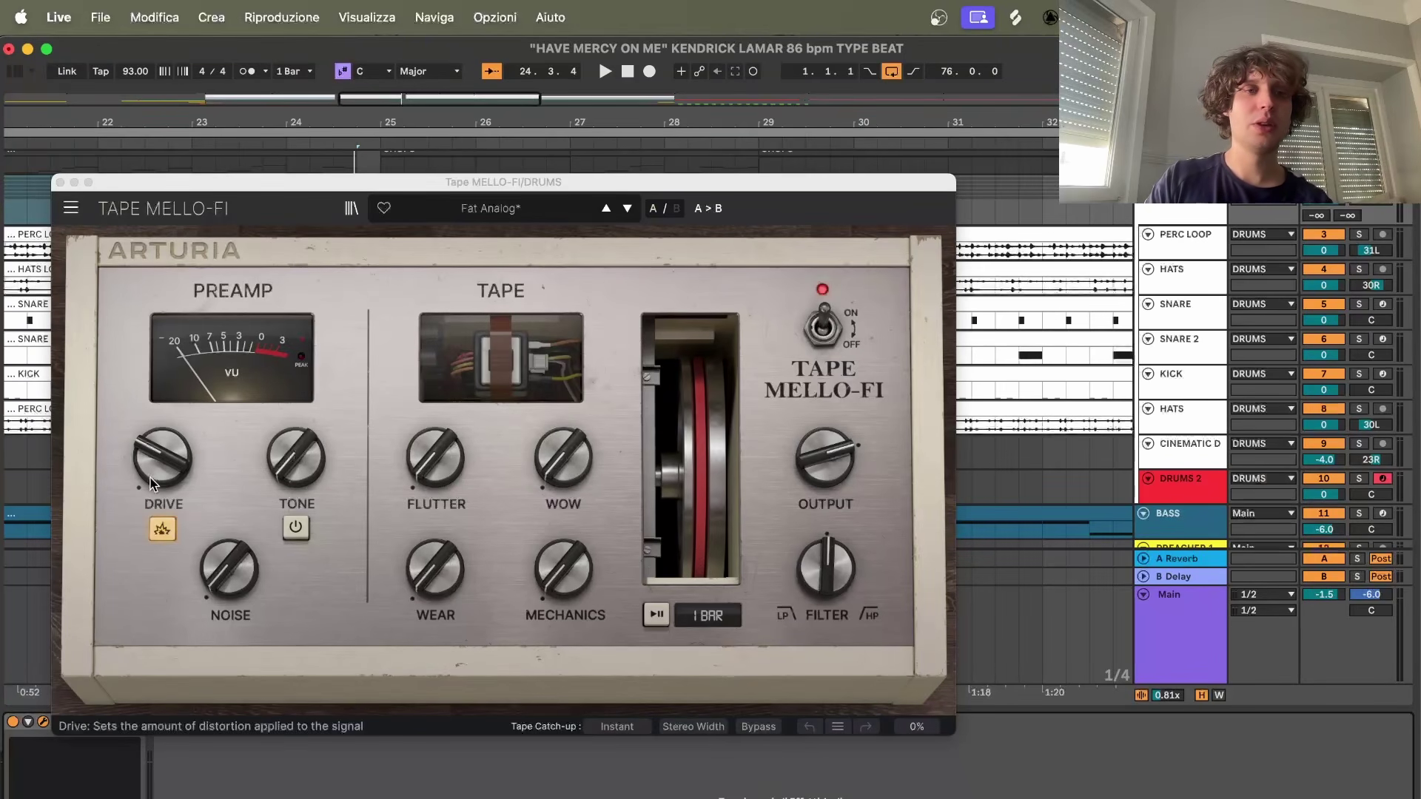
{"action": "left_click_drag", "start_coordinate": [153, 476], "coordinate": [152, 471]}
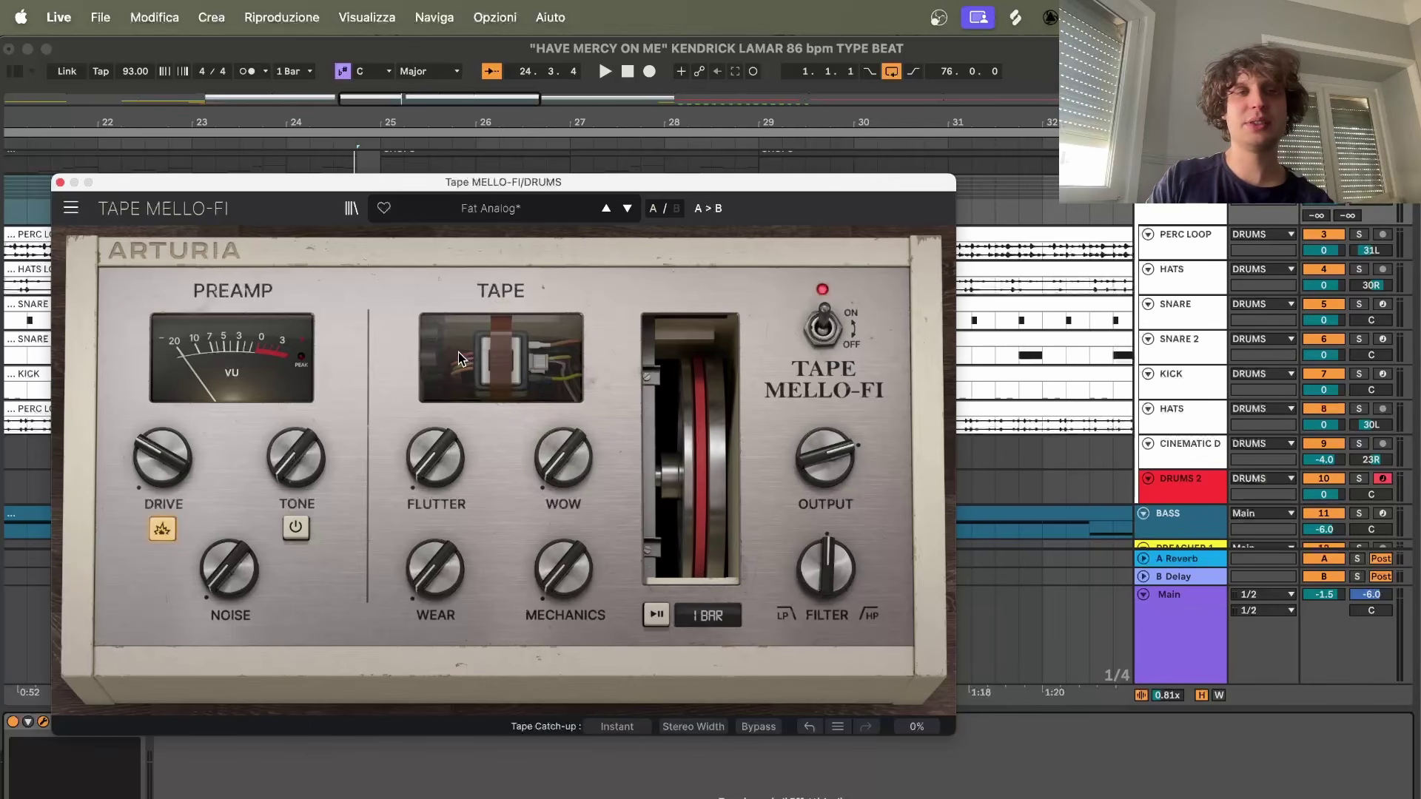
{"action": "left_click", "coordinate": [62, 184]}
- Solo the BASS track and set the playback start to its first clip at bar 9
{"action": "scroll", "coordinate": [245, 228], "scroll_direction": "down", "scroll_amount": 5}
{"action": "scroll", "coordinate": [246, 227], "scroll_direction": "down", "scroll_amount": 5}
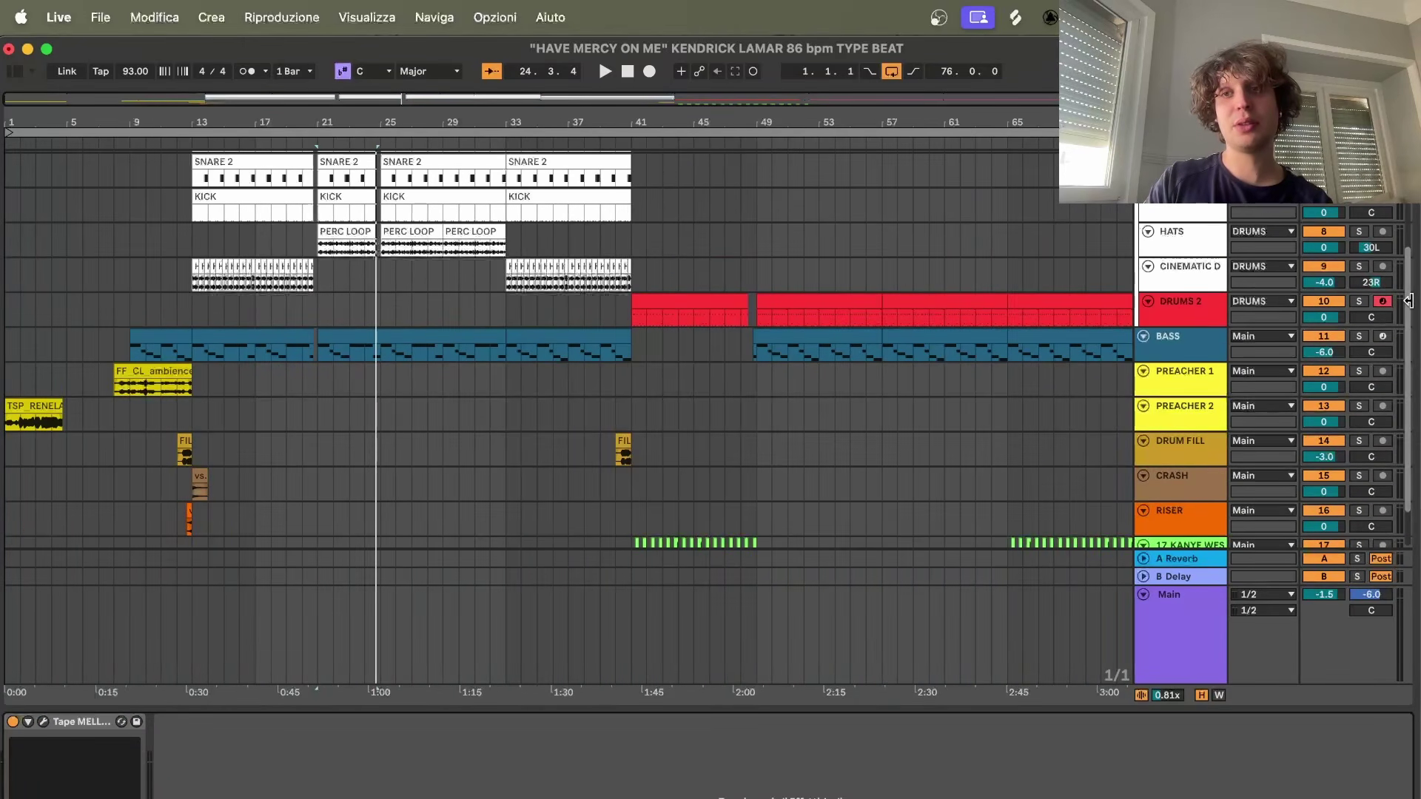
{"action": "scroll", "coordinate": [1406, 301], "scroll_direction": "up", "scroll_amount": 4}
{"action": "scroll", "coordinate": [1391, 307], "scroll_direction": "down", "scroll_amount": 4}
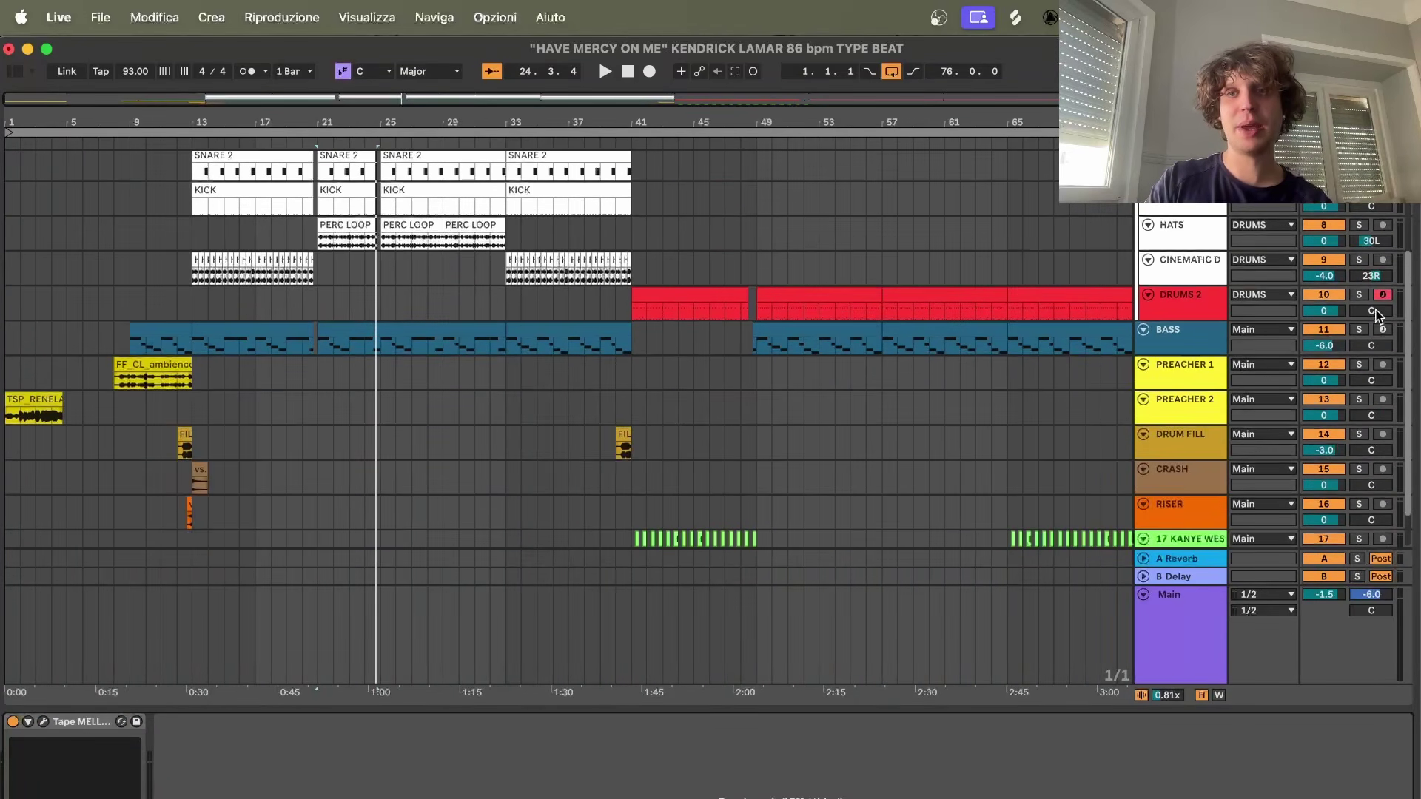
{"action": "left_click", "coordinate": [1359, 329]}
{"action": "left_click", "coordinate": [135, 346]}
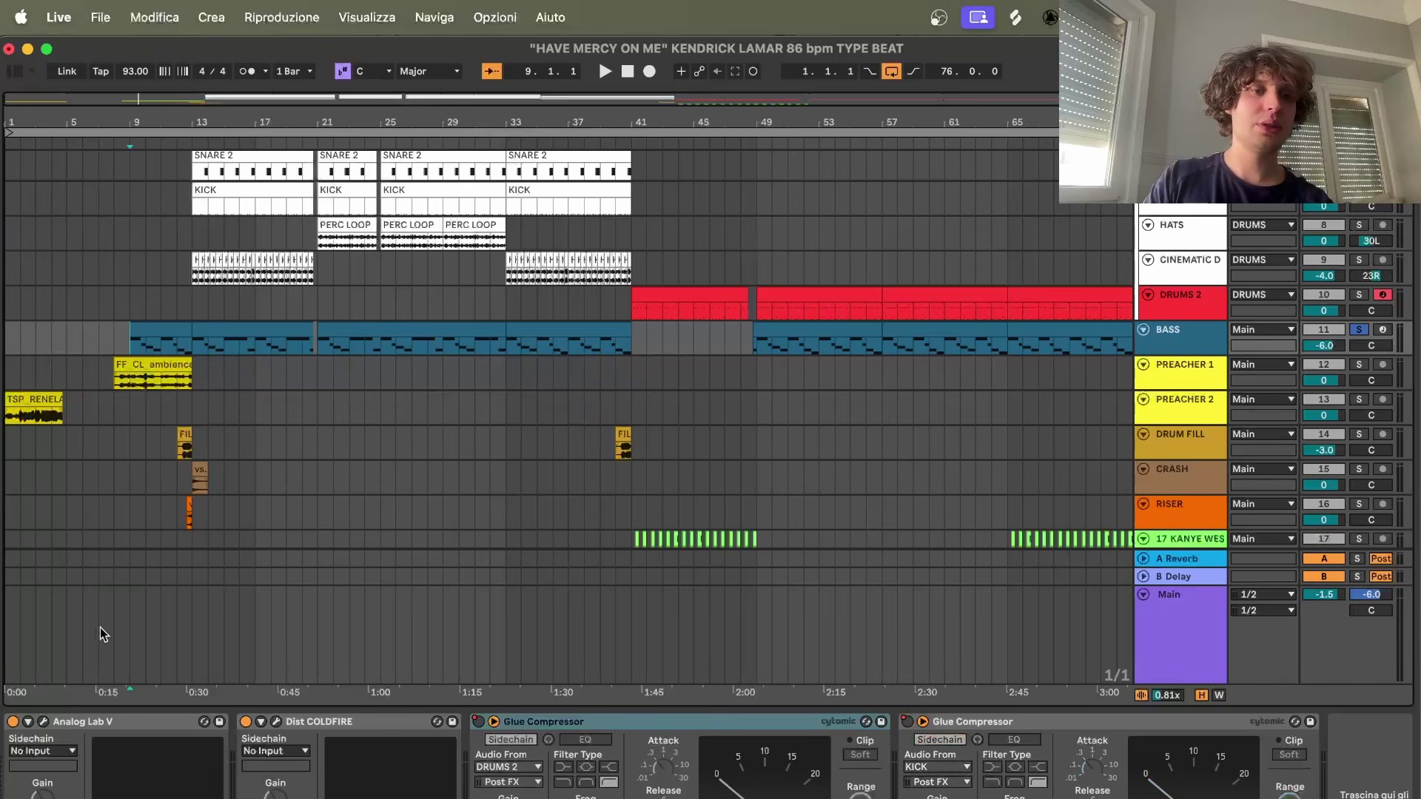
- Inspect the HIVE preset in Analog Lab V on the BASS track and open the bar 9 bass clip's notes
{"action": "left_click", "coordinate": [43, 723]}
{"action": "left_click_drag", "start_coordinate": [200, 270], "coordinate": [179, 215]}
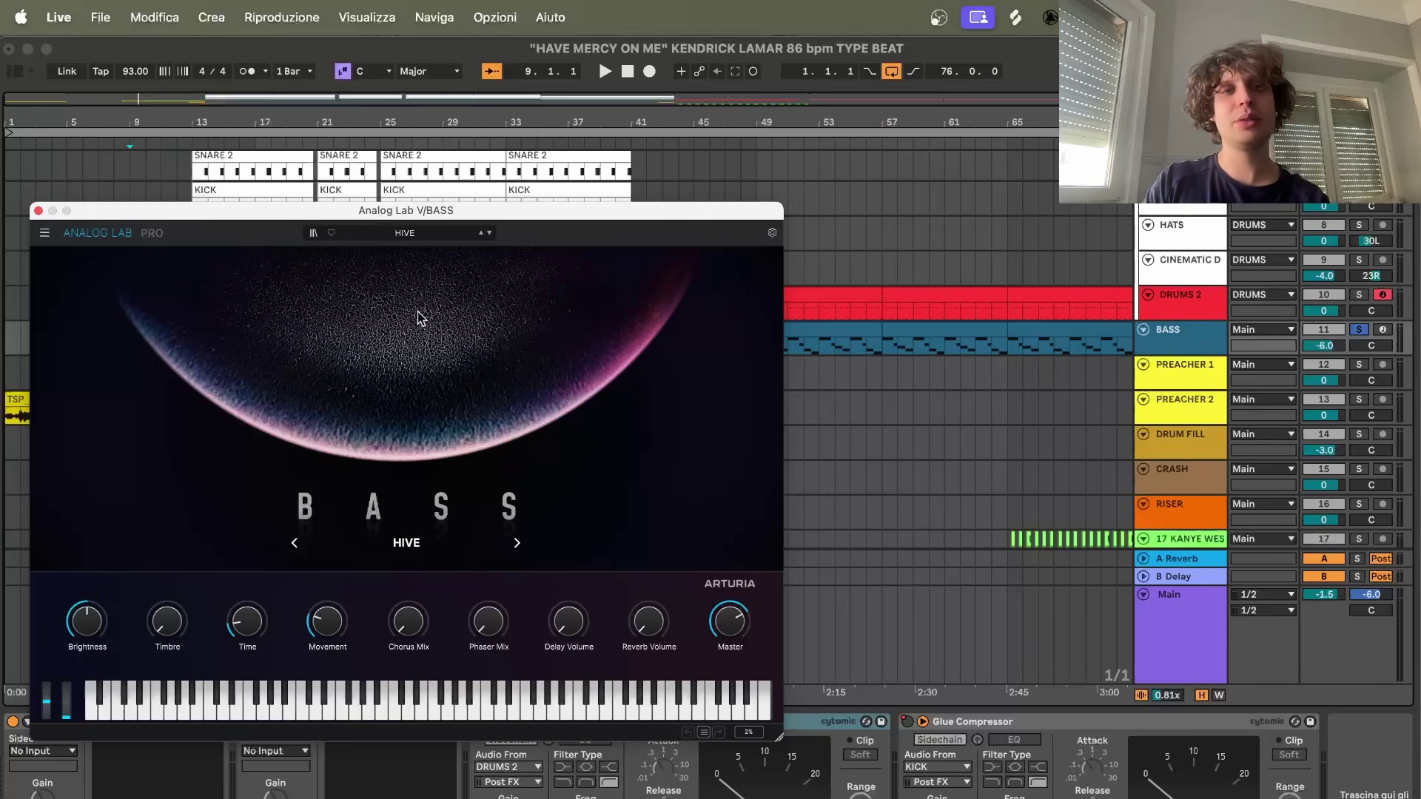
{"action": "left_click", "coordinate": [38, 211]}
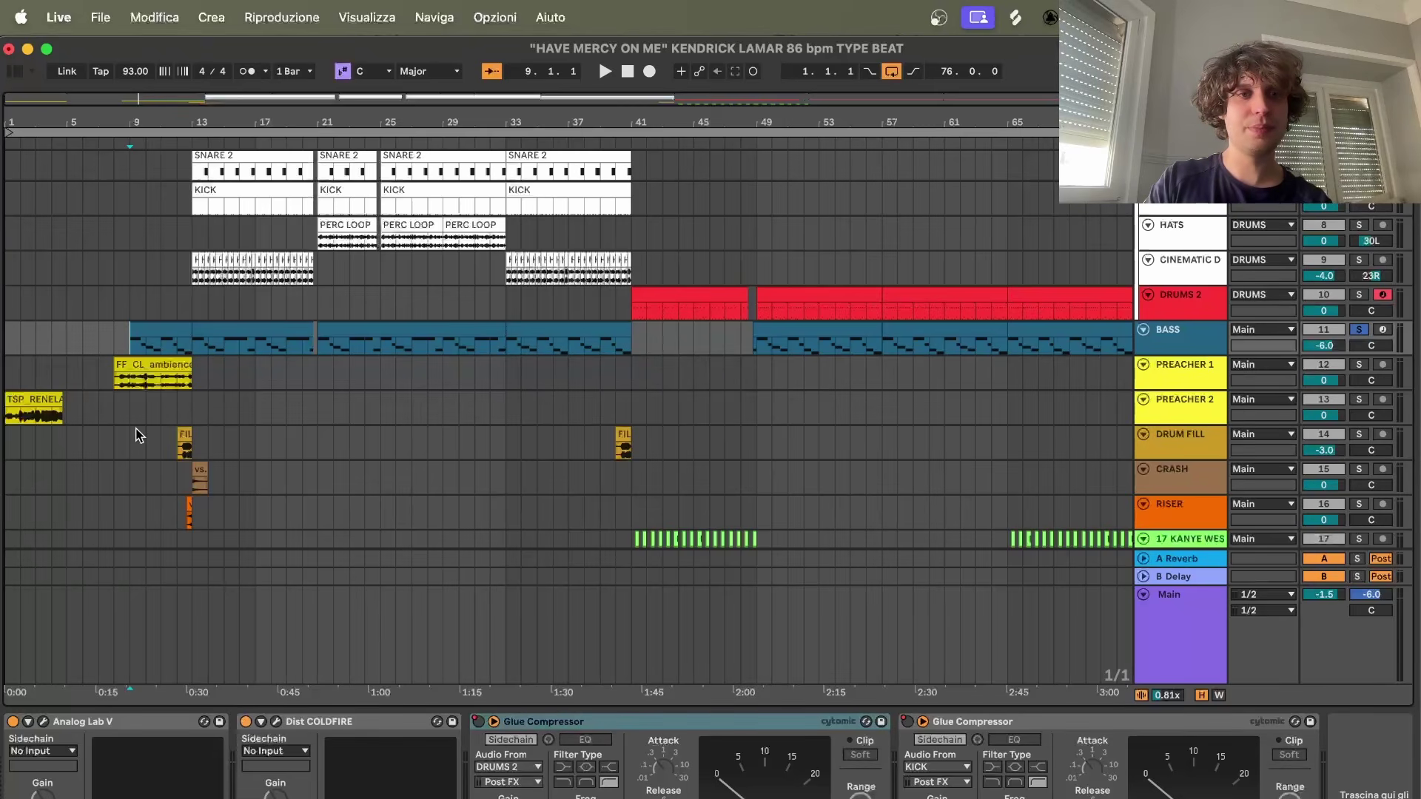
{"action": "double_click", "coordinate": [141, 333]}
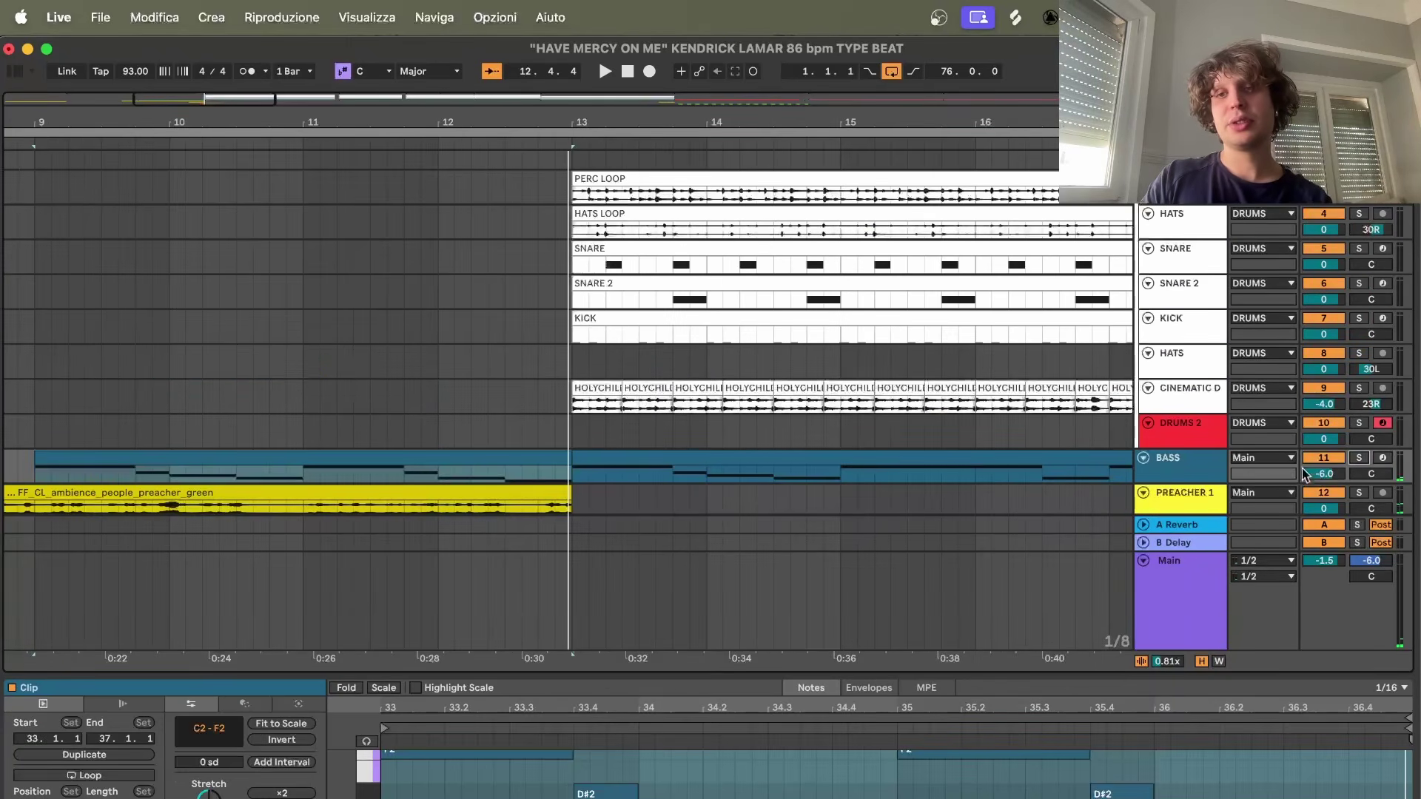
- Open the Dist COLDFIRE distortion in the BASS track's device chain, review its settings and close its window
{"action": "left_click", "coordinate": [1186, 480]}
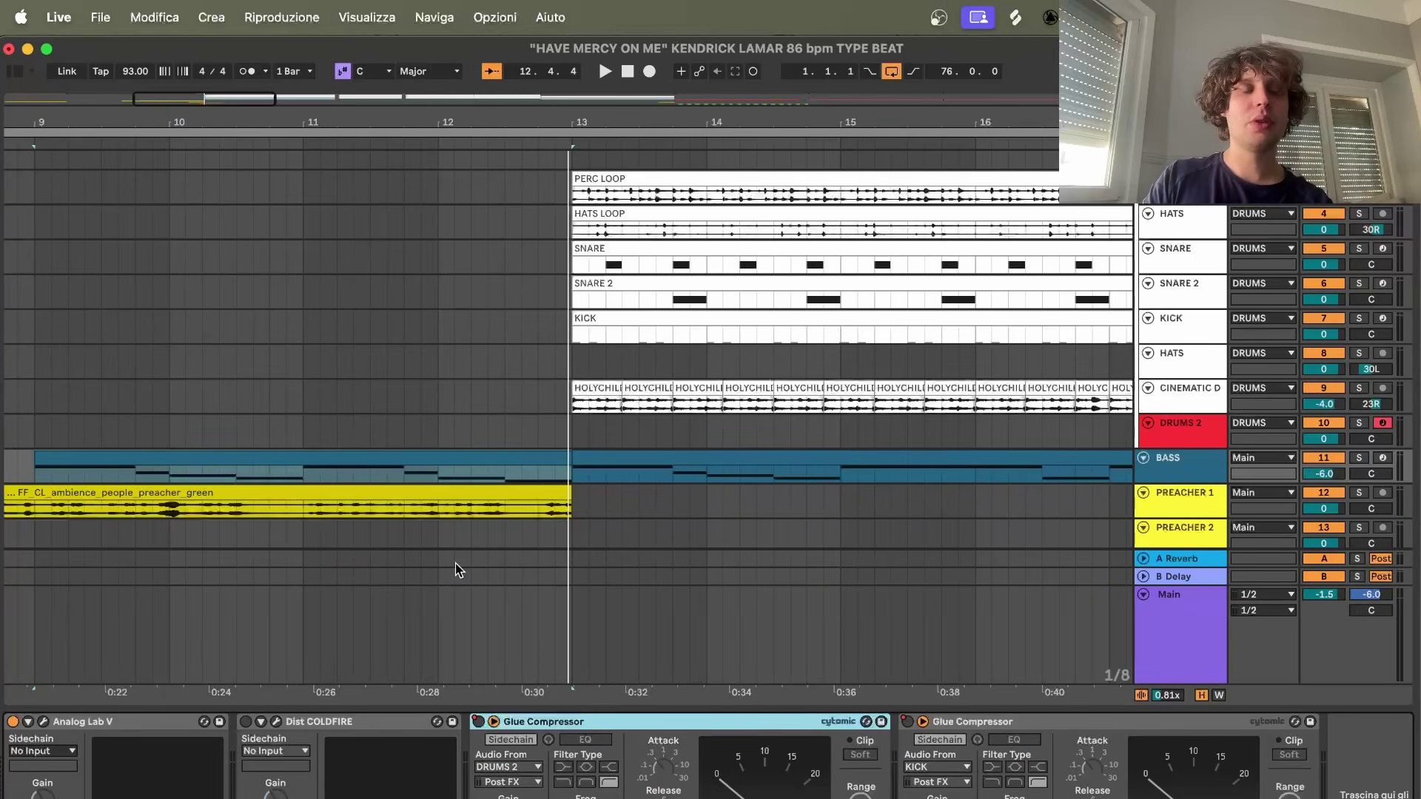
{"action": "scroll", "coordinate": [441, 554], "scroll_direction": "left", "scroll_amount": 5}
{"action": "scroll", "coordinate": [441, 554], "scroll_direction": "down", "scroll_amount": 1}
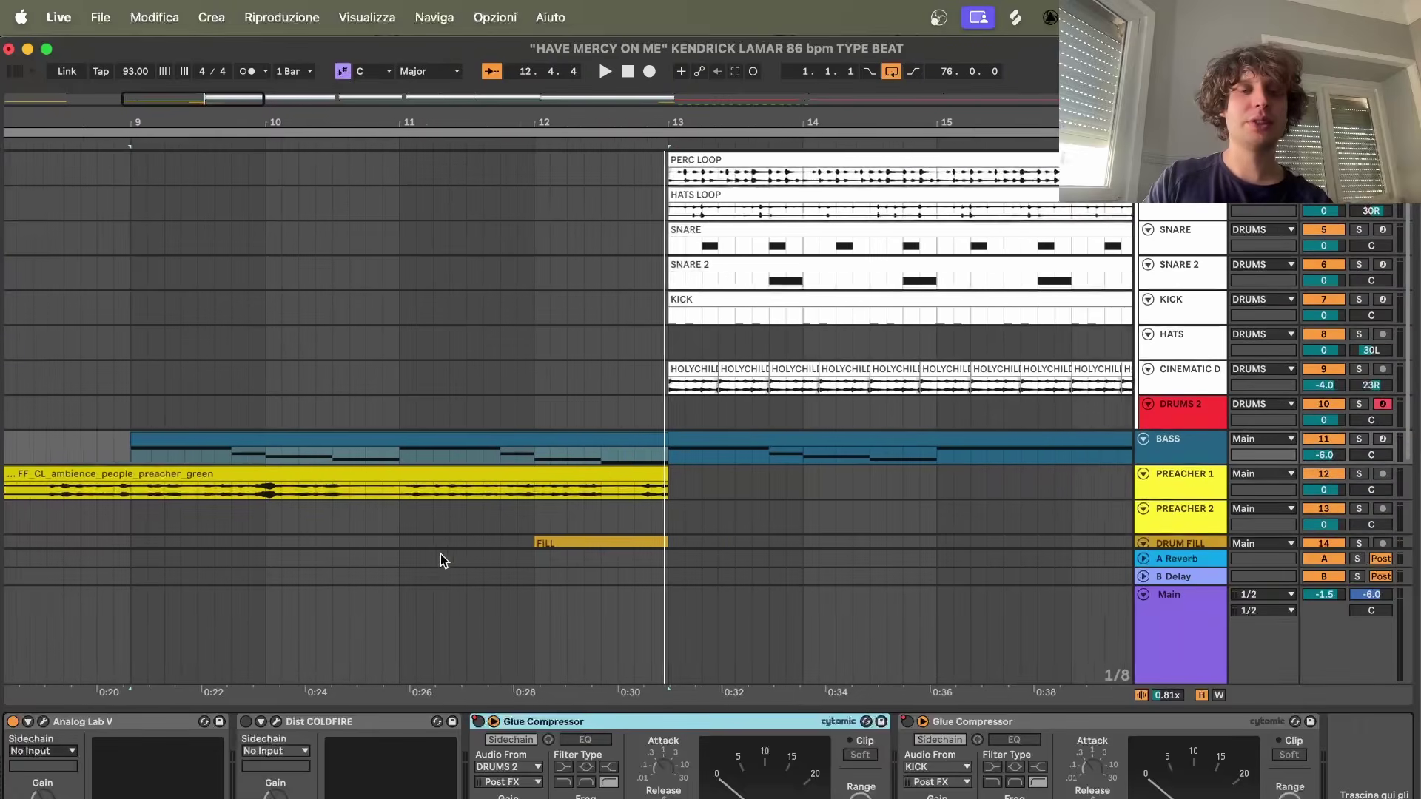
{"action": "left_click", "coordinate": [276, 721]}
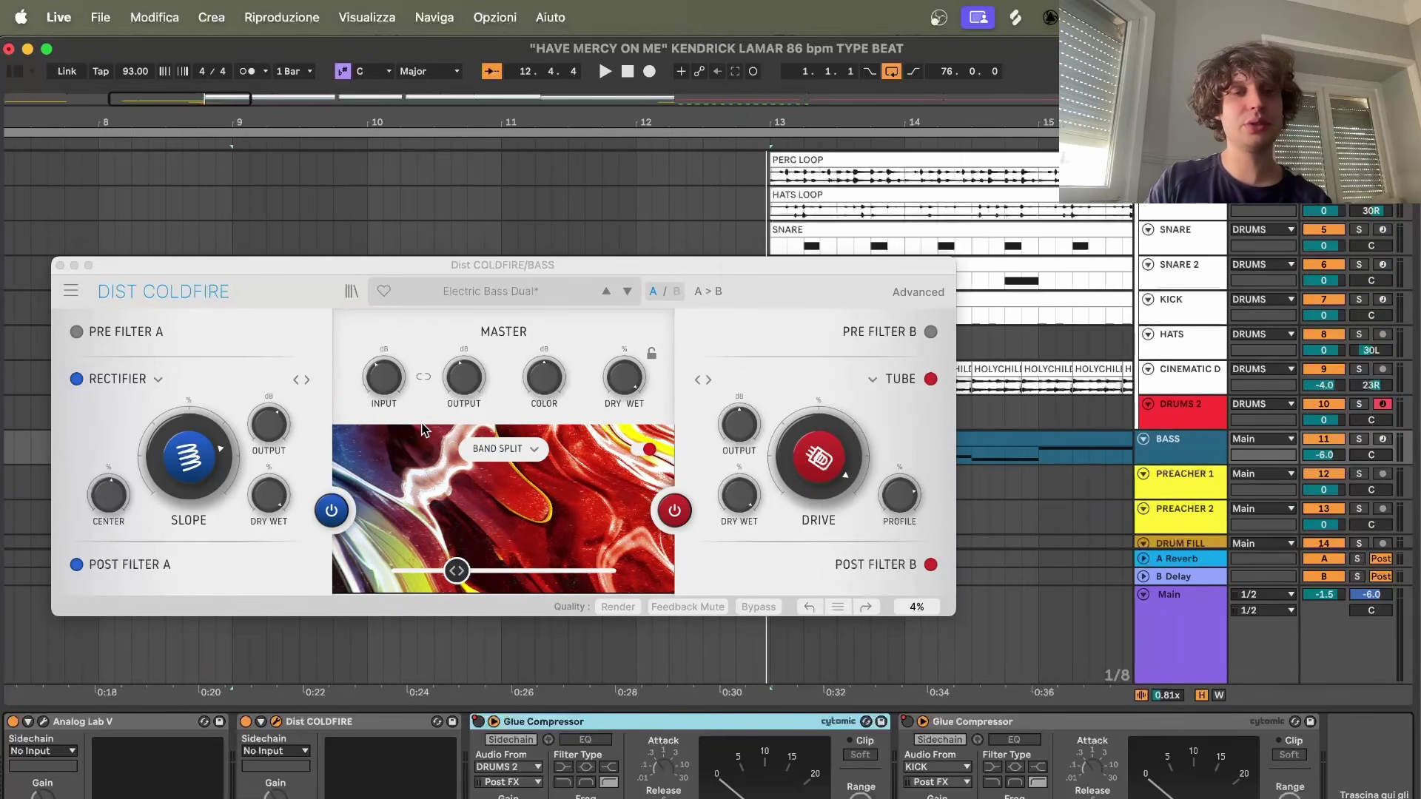
{"action": "left_click_drag", "start_coordinate": [359, 263], "coordinate": [375, 215]}
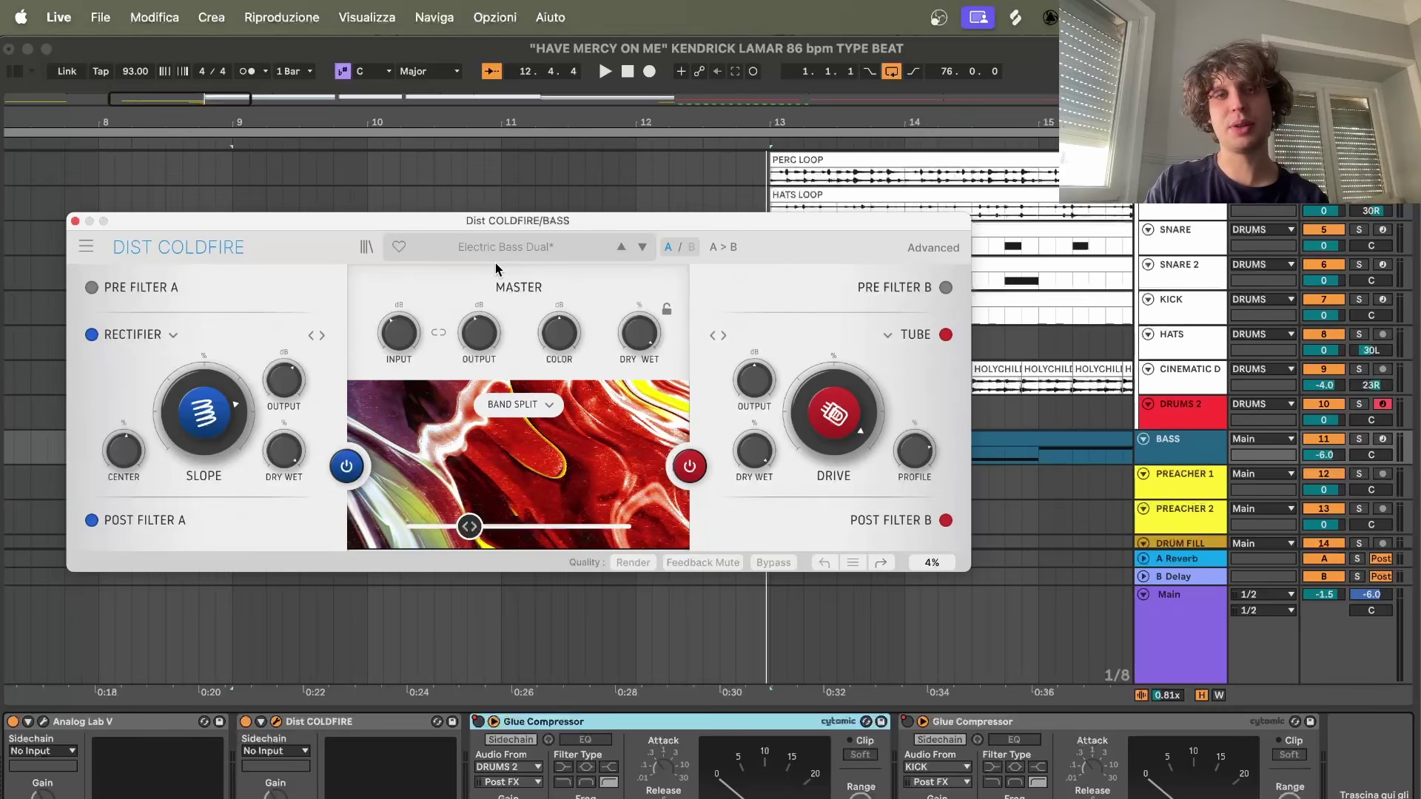
{"action": "left_click", "coordinate": [75, 222]}
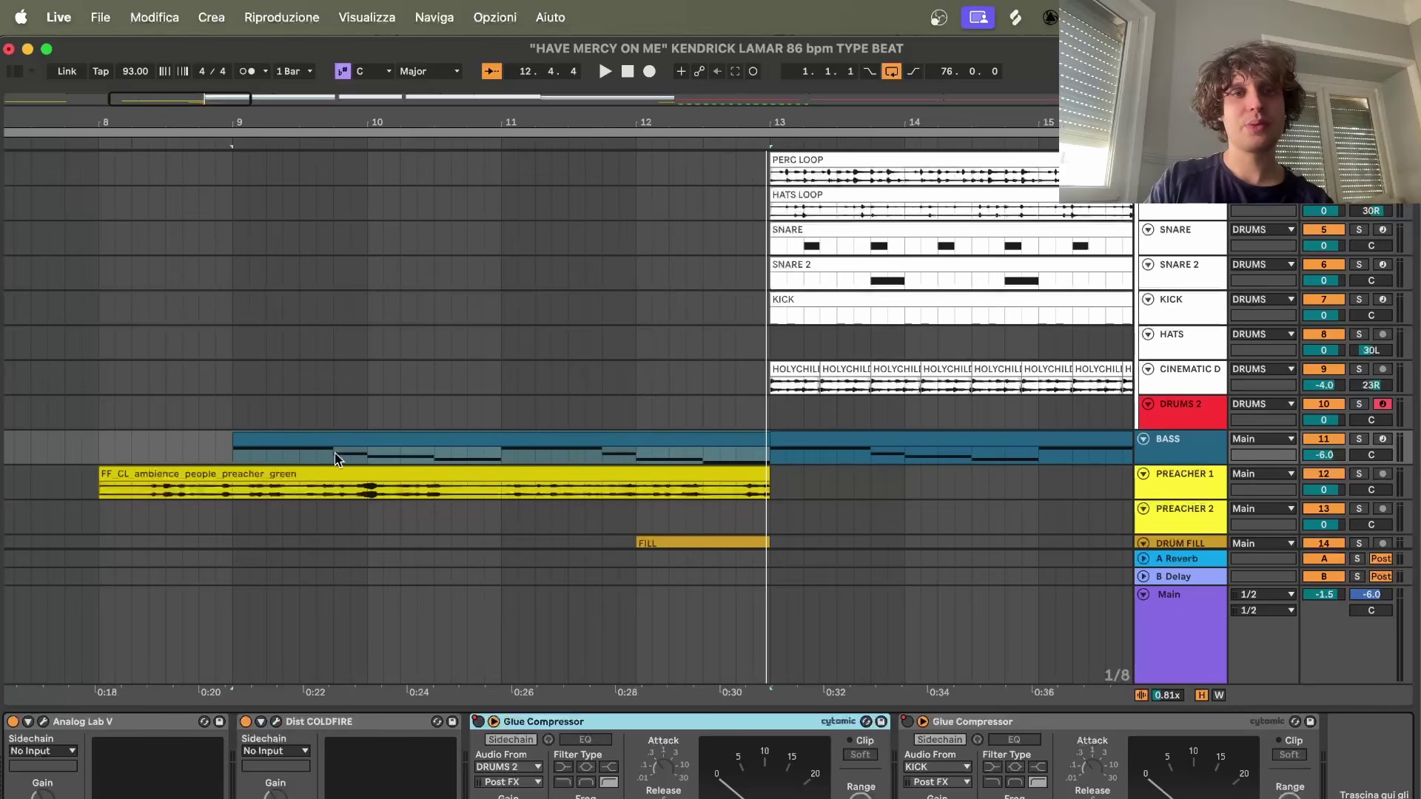
- Play the bass part from bar 9 and stop playback
{"action": "left_click", "coordinate": [230, 457]}
{"action": "key", "text": "space"}
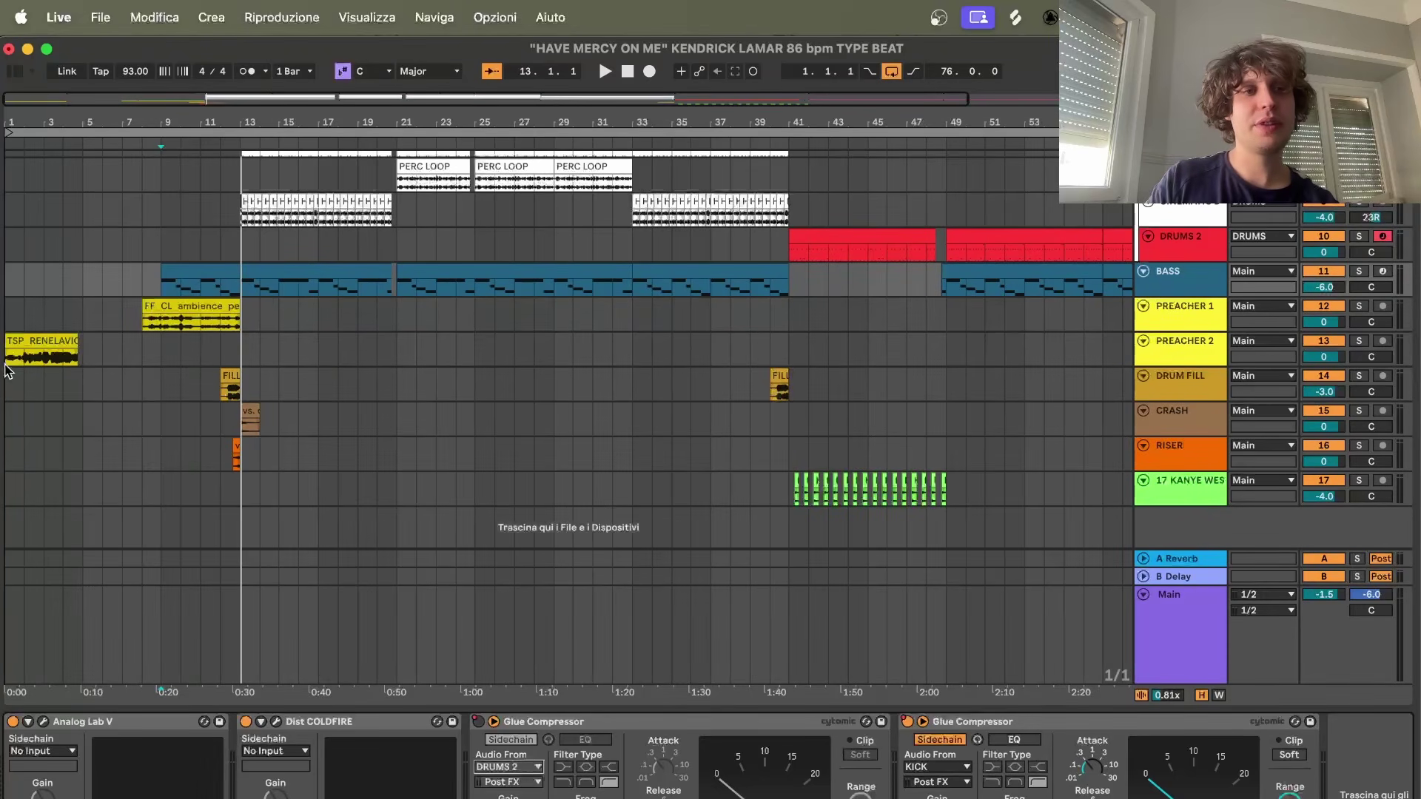
{"action": "key", "text": "space"}
- Solo the PREACHER 1 and PREACHER 2 tracks and set the playback start to bar 1
{"action": "left_click", "coordinate": [8, 370]}
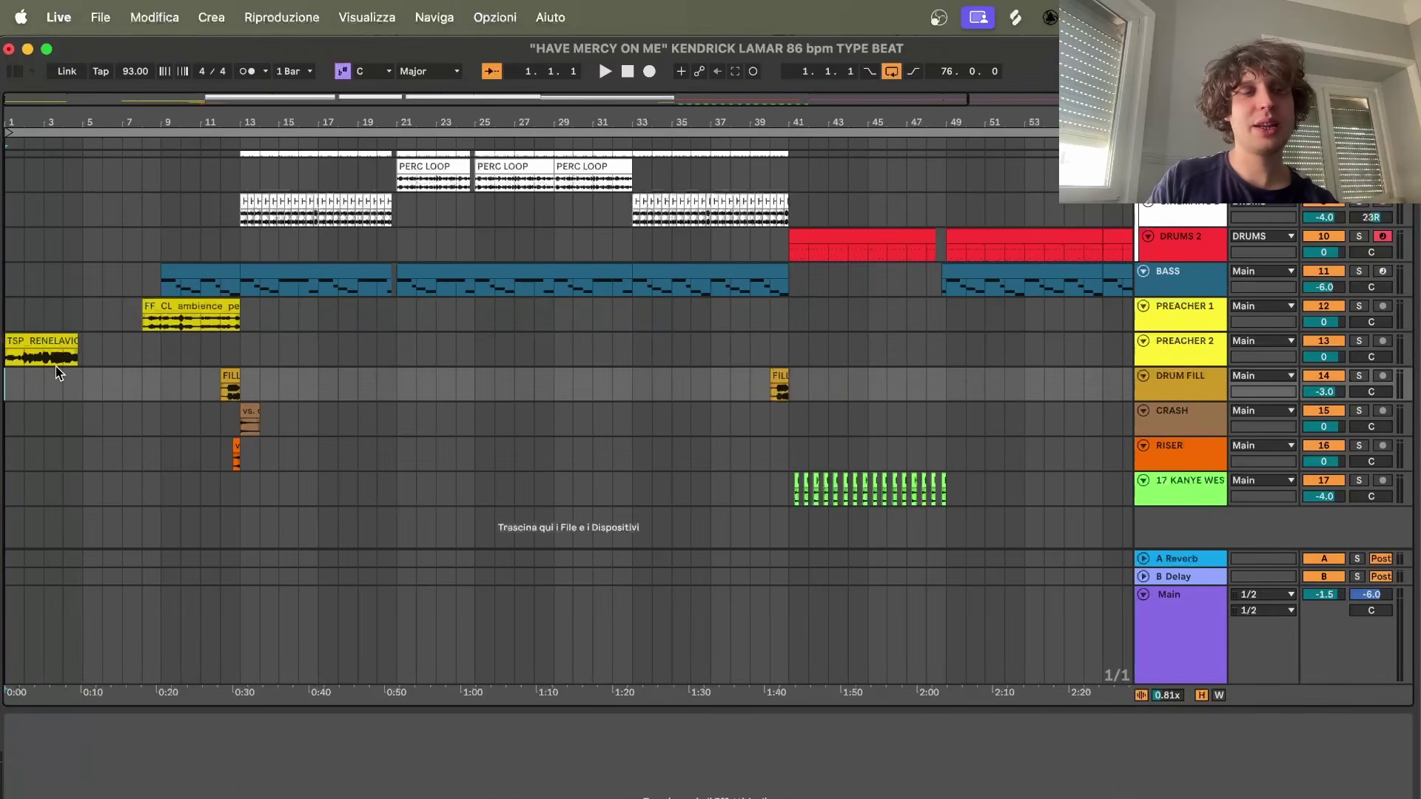
{"action": "key", "text": "plus"}
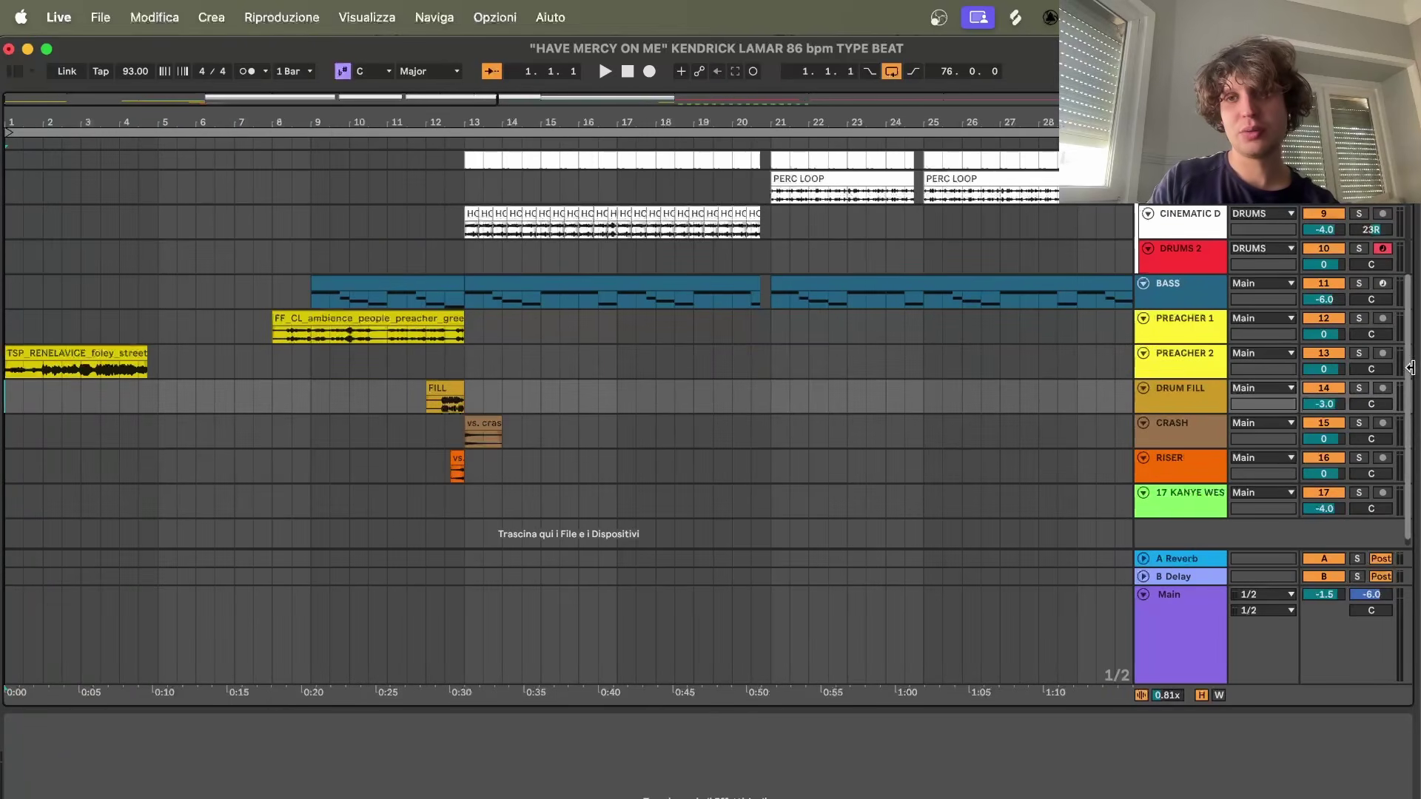
{"action": "left_click", "coordinate": [1359, 354]}
{"action": "left_click", "coordinate": [1359, 320], "text": "super"}
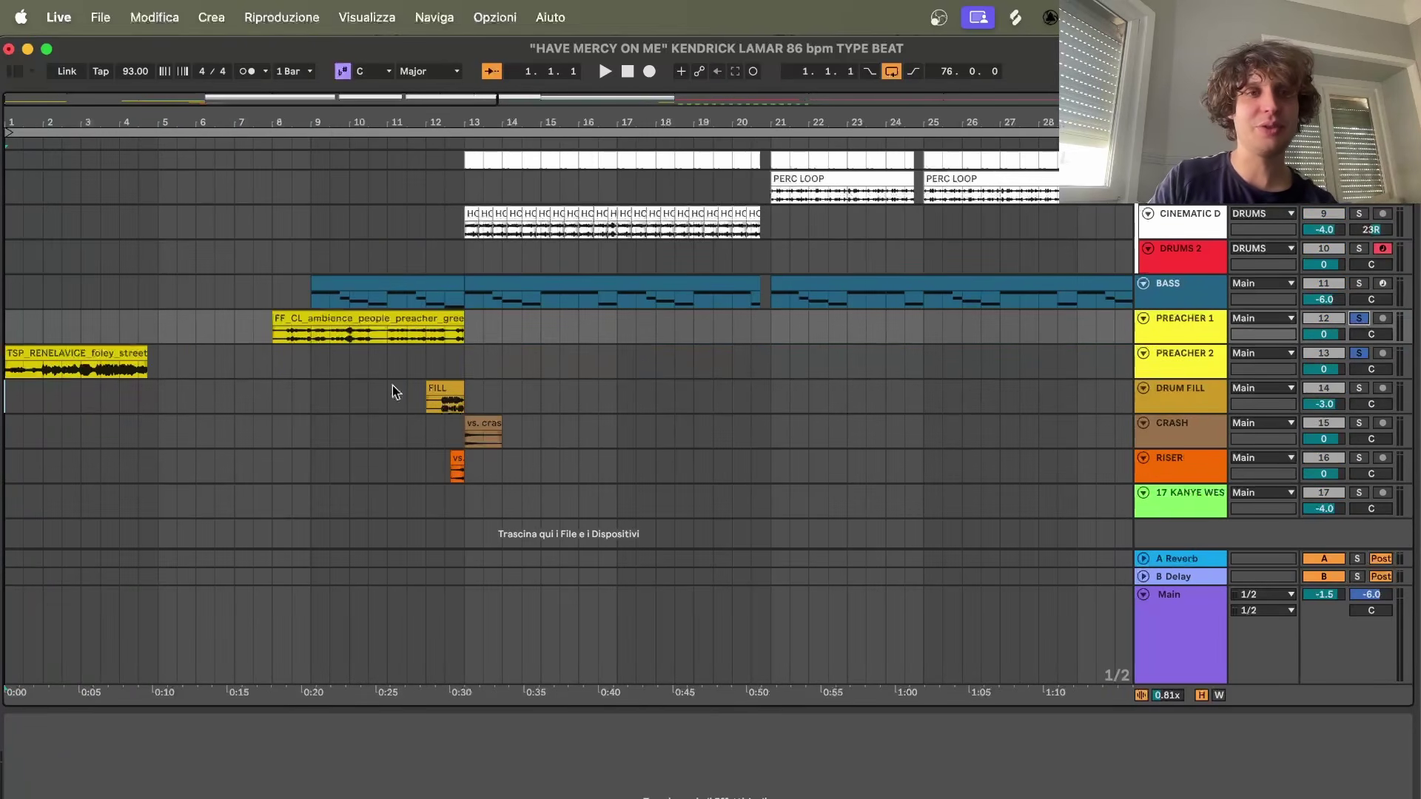
{"action": "left_click", "coordinate": [10, 372]}
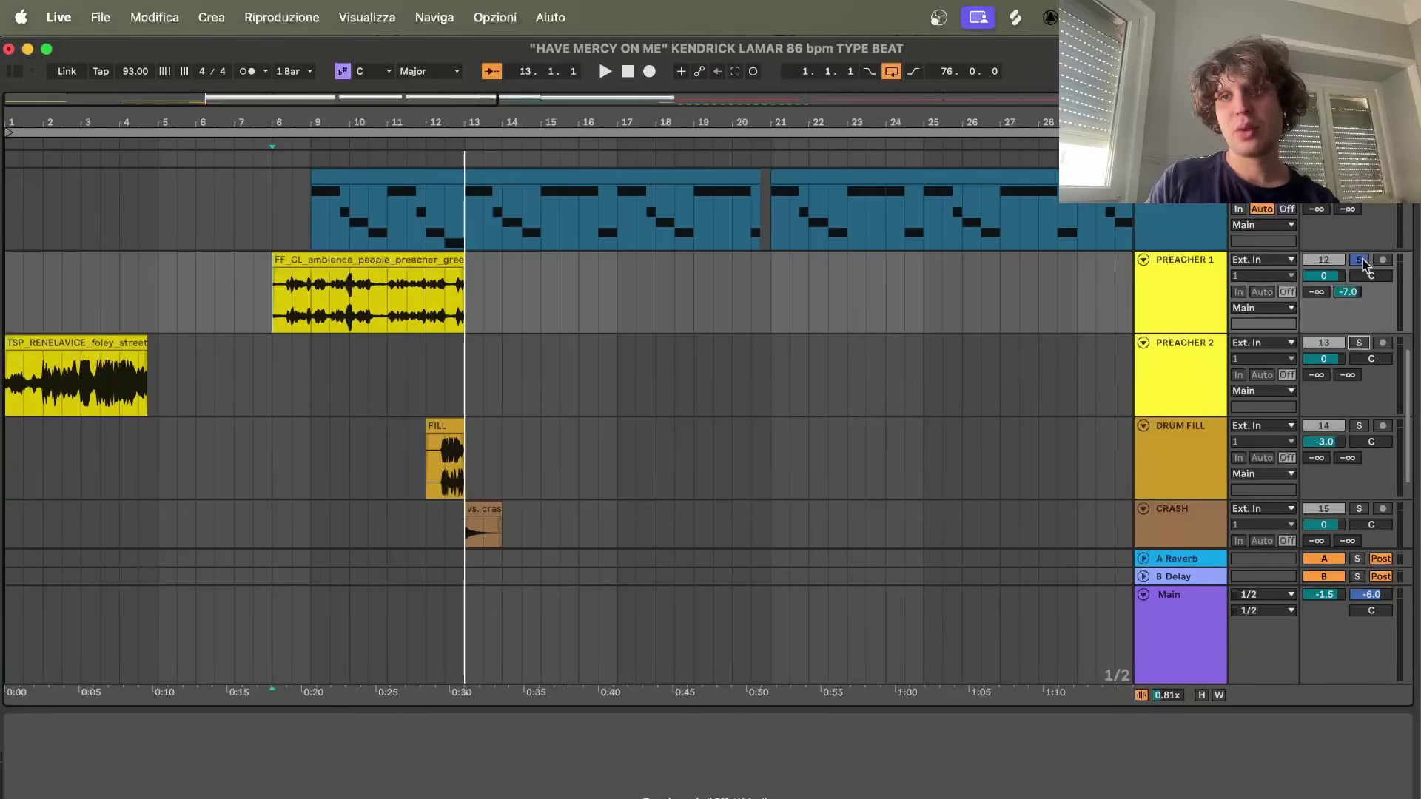
- Solo the DRUM FILL track and play its FILL clip from bar 12
{"action": "left_click", "coordinate": [492, 792]}
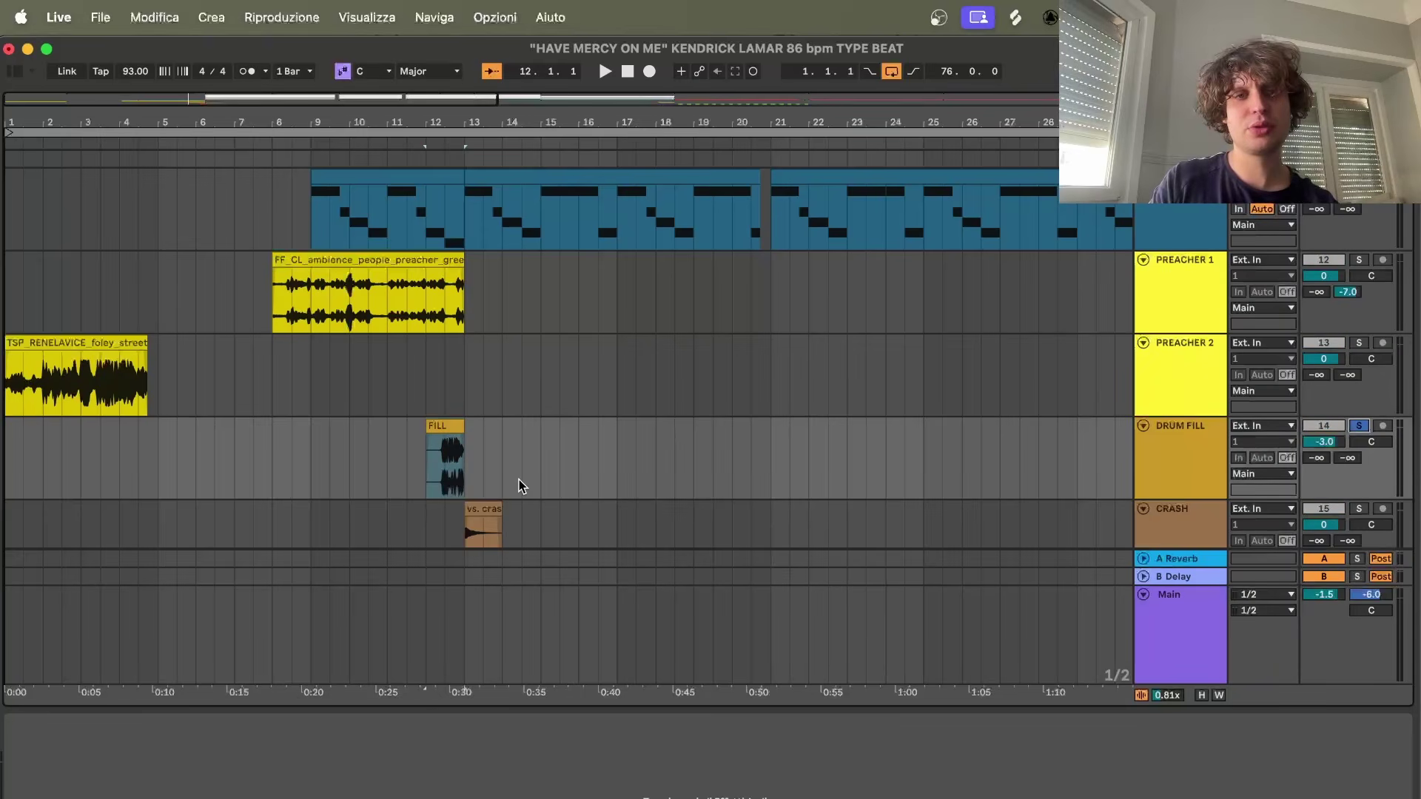
{"action": "scroll", "coordinate": [518, 479], "scroll_direction": "up", "scroll_amount": 5}
{"action": "key", "text": "space"}
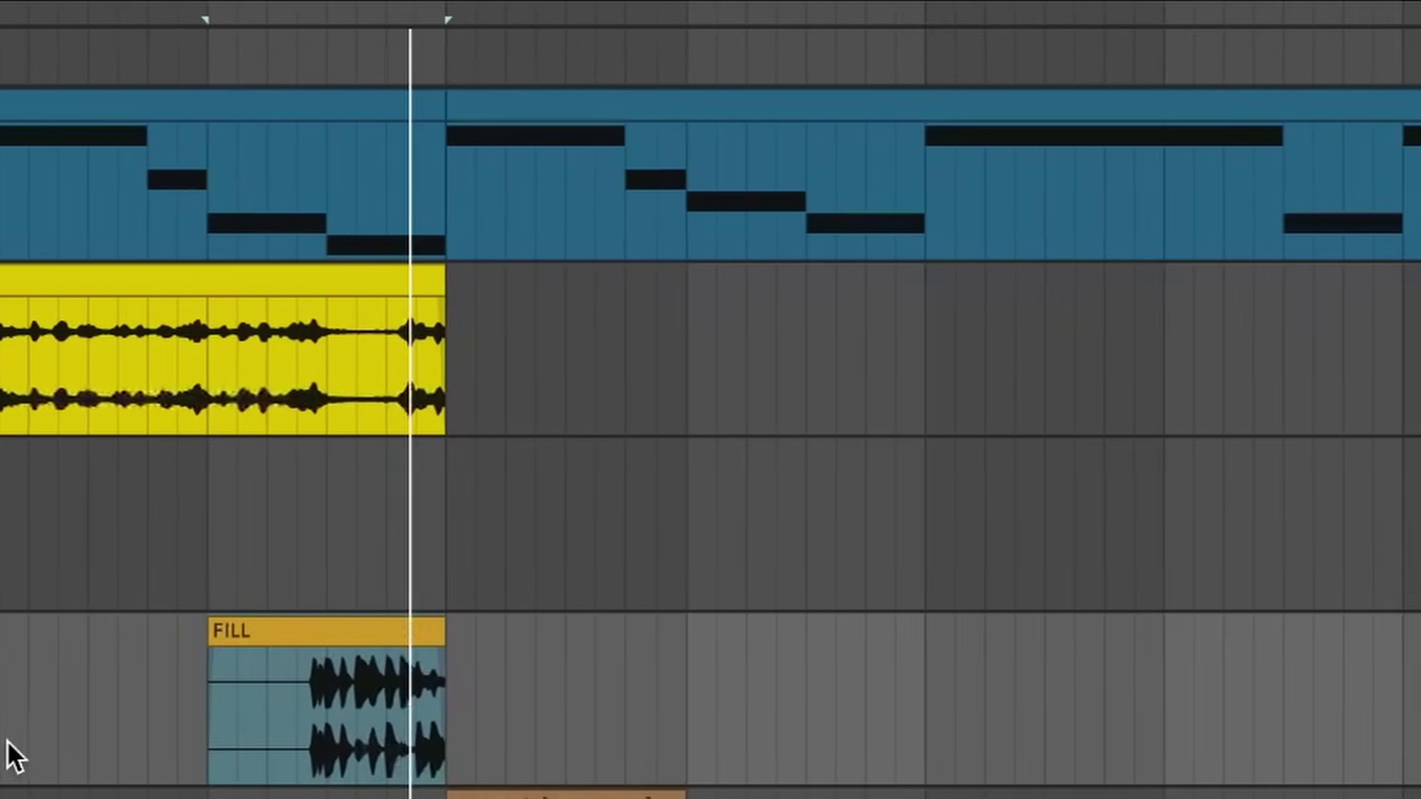
- Select the riser clip leading into bar 13 and play the crash clip from bar 13
{"action": "scroll", "coordinate": [7, 739], "scroll_direction": "down", "scroll_amount": 5}
{"action": "left_click_drag", "start_coordinate": [311, 523], "coordinate": [420, 512]}
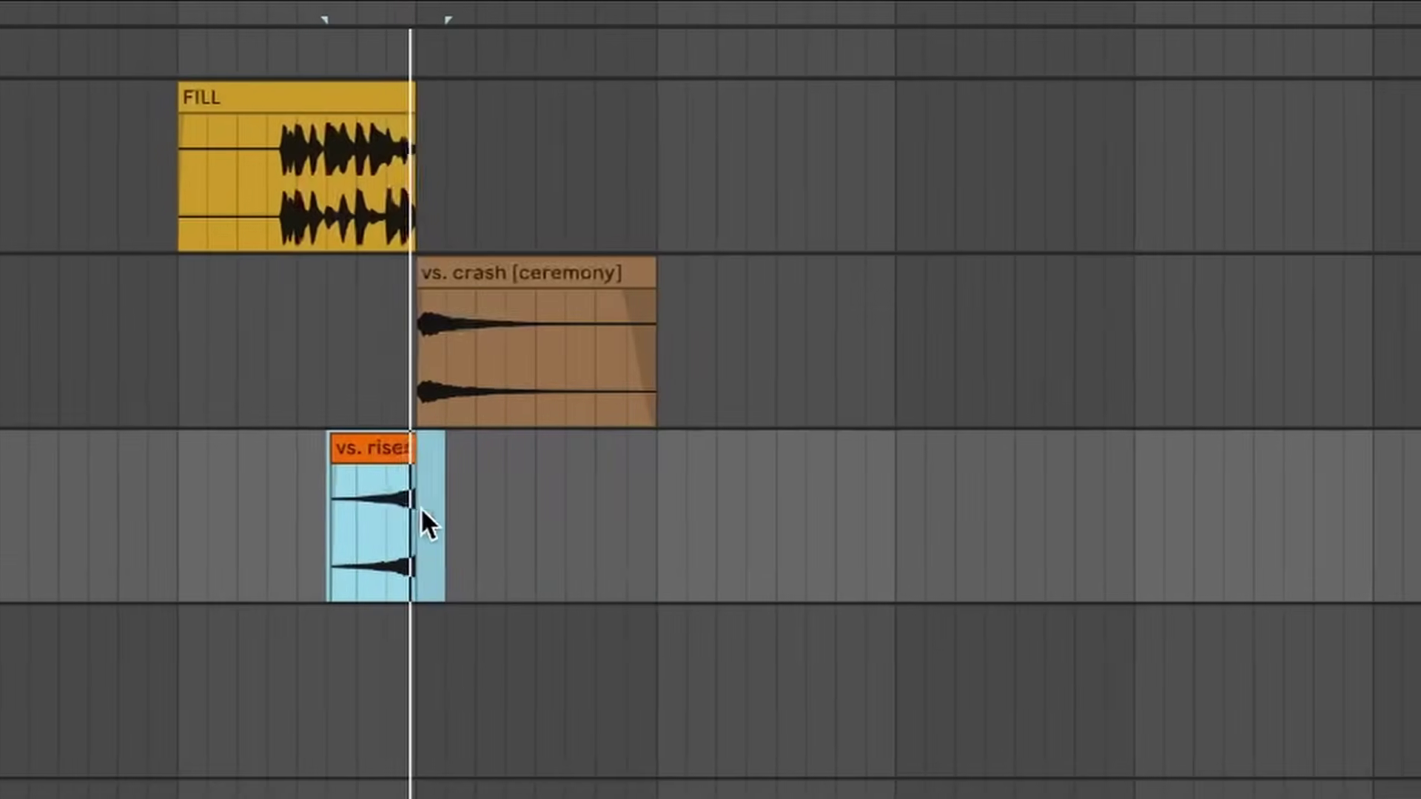
{"action": "left_click", "coordinate": [367, 358]}
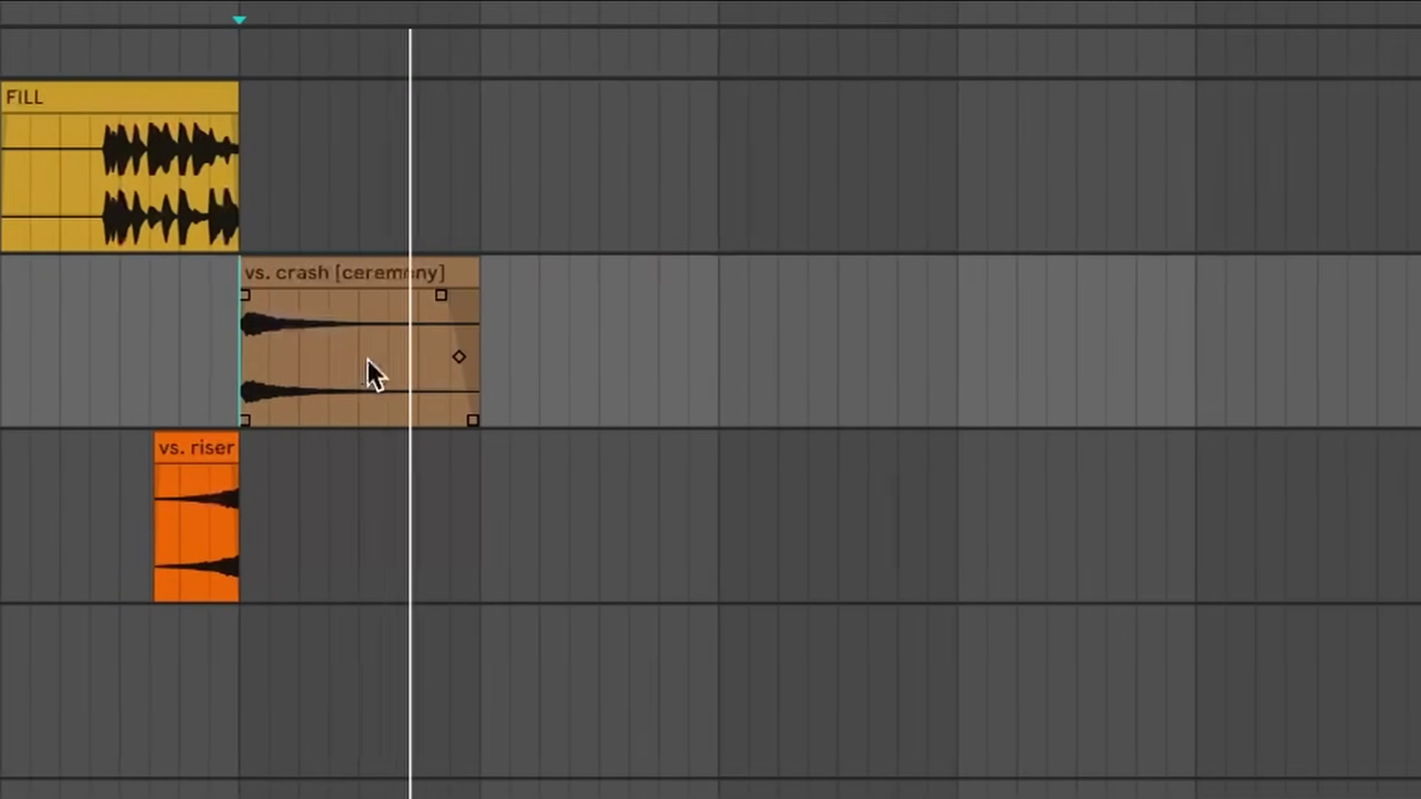
{"action": "scroll", "coordinate": [367, 358], "scroll_direction": "up", "scroll_amount": 1}
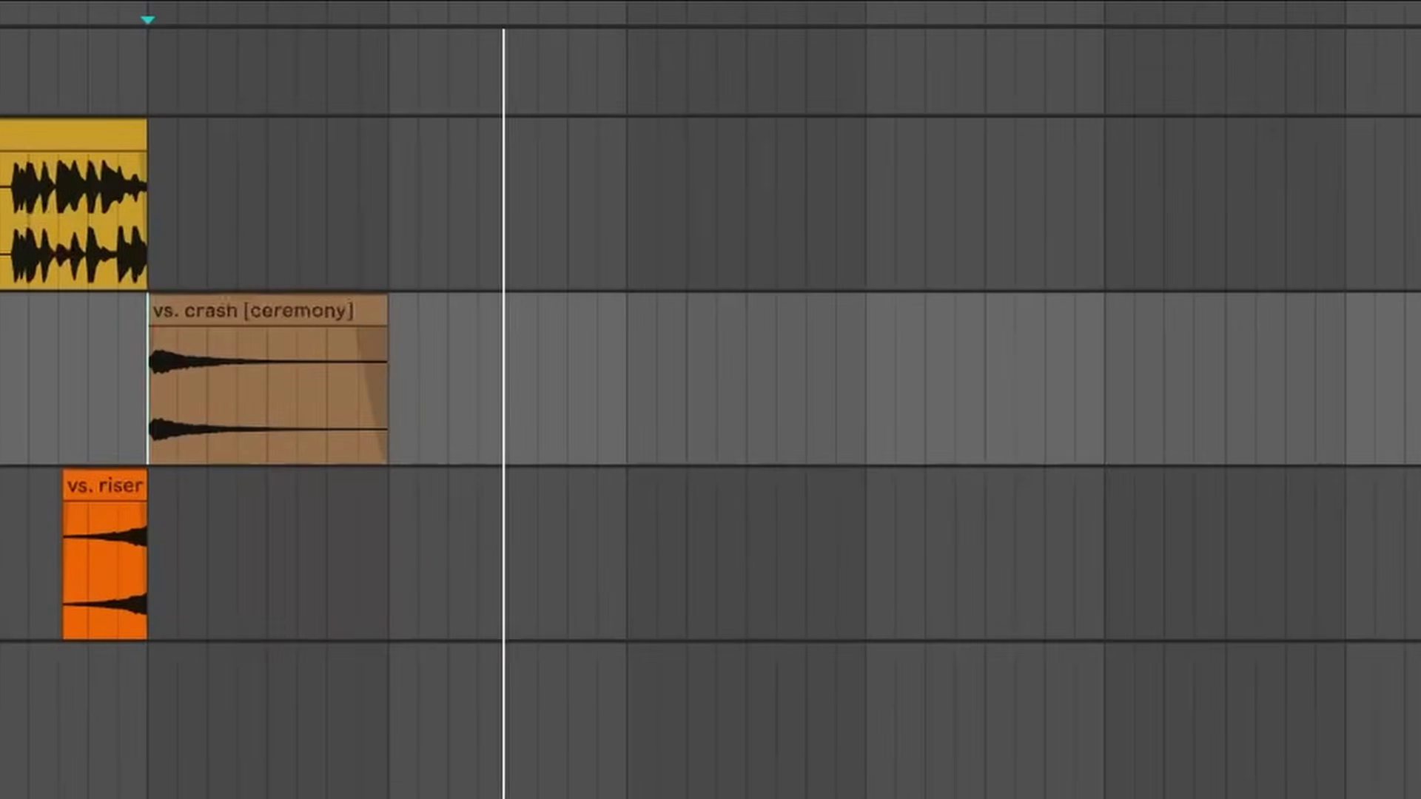
- Examine how the drum, bass and effect tracks are arranged around the section change at bar 41
{"action": "scroll", "coordinate": [743, 500], "scroll_direction": "right", "scroll_amount": 3}
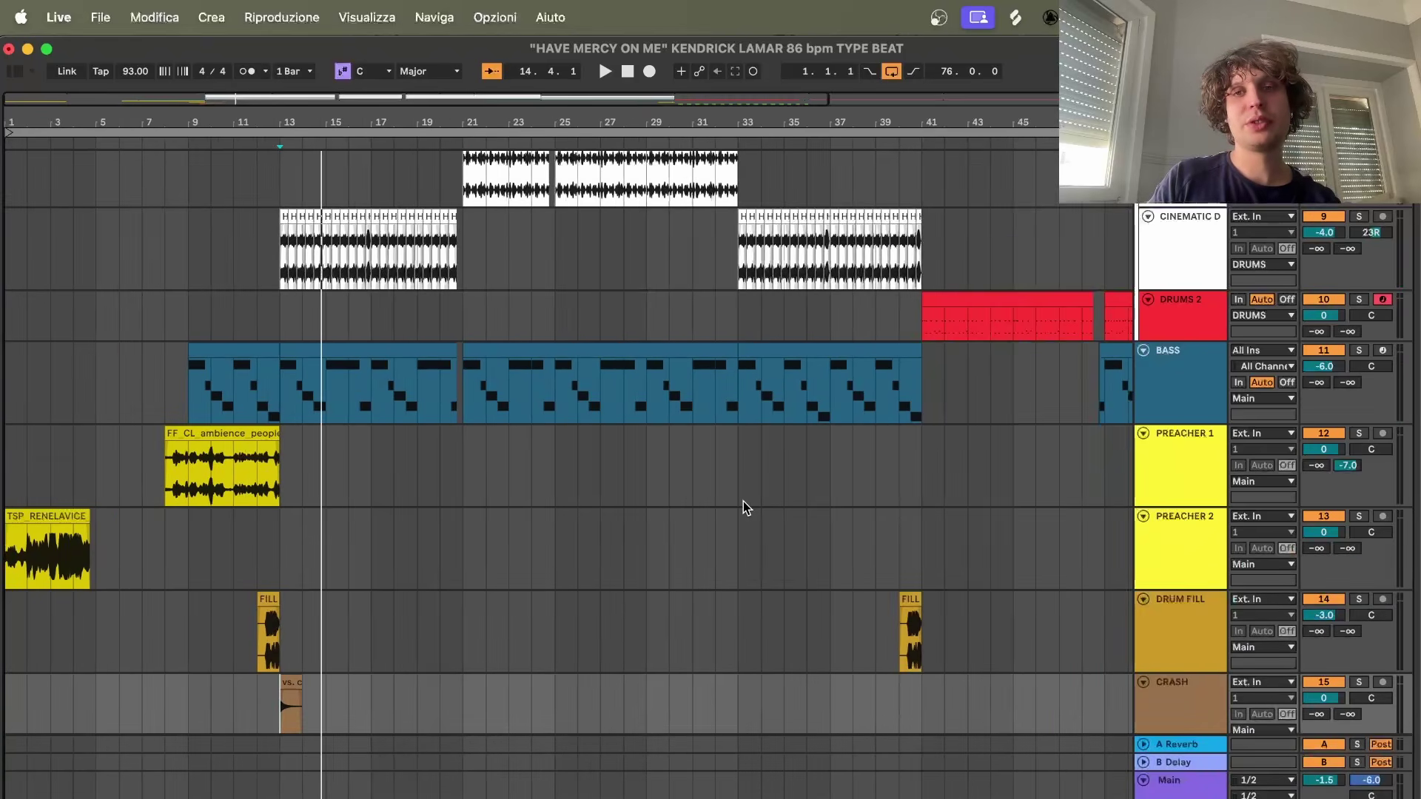
{"action": "scroll", "coordinate": [743, 500], "scroll_direction": "up", "scroll_amount": 3}
{"action": "scroll", "coordinate": [743, 500], "scroll_direction": "down", "scroll_amount": 4}
{"action": "scroll", "coordinate": [744, 504], "scroll_direction": "right", "scroll_amount": 4}
{"action": "scroll", "coordinate": [747, 507], "scroll_direction": "down", "scroll_amount": 3}
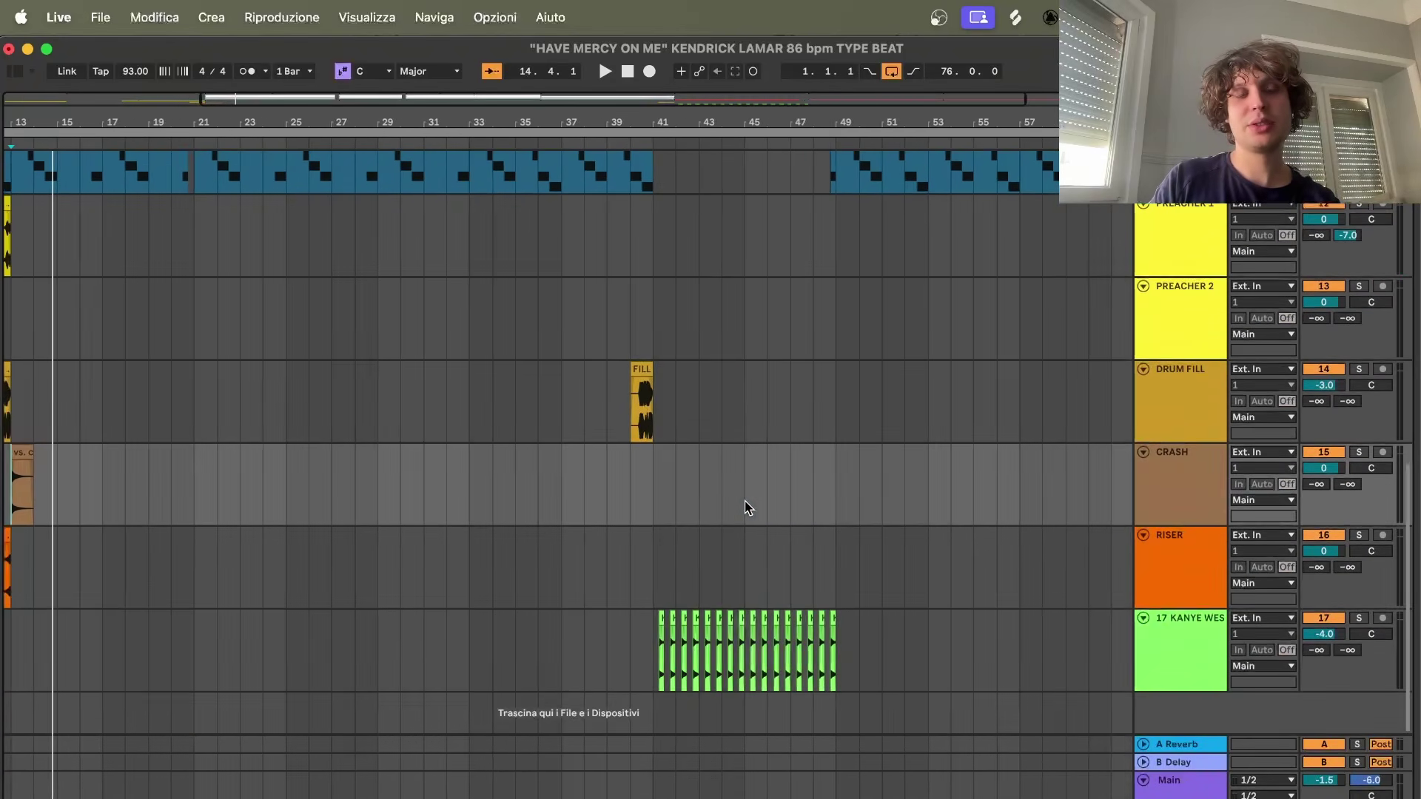
{"action": "scroll", "coordinate": [748, 508], "scroll_direction": "right", "scroll_amount": 3}
{"action": "scroll", "coordinate": [747, 508], "scroll_direction": "up", "scroll_amount": 6}
{"action": "scroll", "coordinate": [627, 465], "scroll_direction": "up", "scroll_amount": 3}
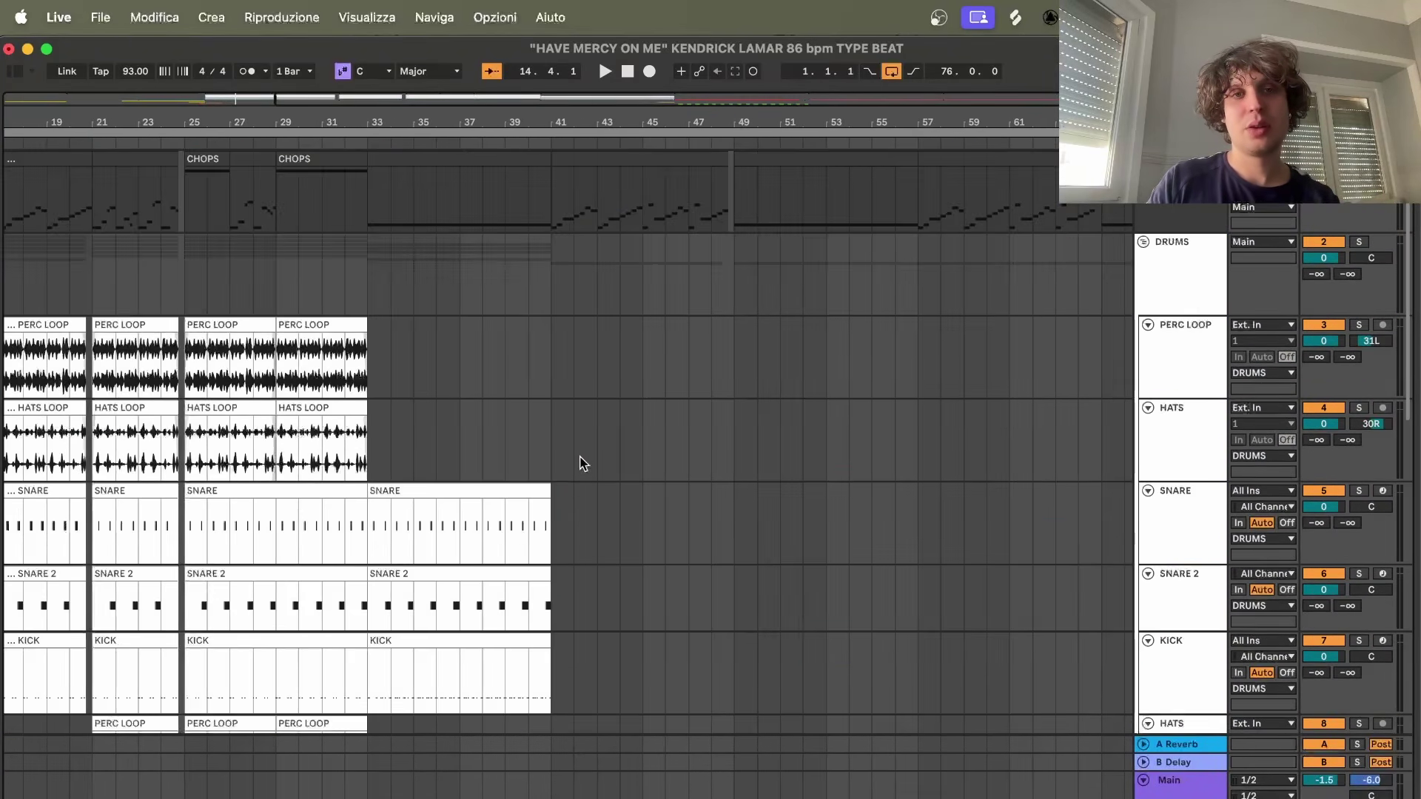
{"action": "scroll", "coordinate": [580, 463], "scroll_direction": "down", "scroll_amount": 3}
{"action": "scroll", "coordinate": [580, 464], "scroll_direction": "right", "scroll_amount": 1}
- Highlight the DRUMS 2 clip spanning bars 41 to 49 and play from bar 41 with the KANYE WEST track soloed
{"action": "left_click_drag", "start_coordinate": [540, 438], "coordinate": [718, 437]}
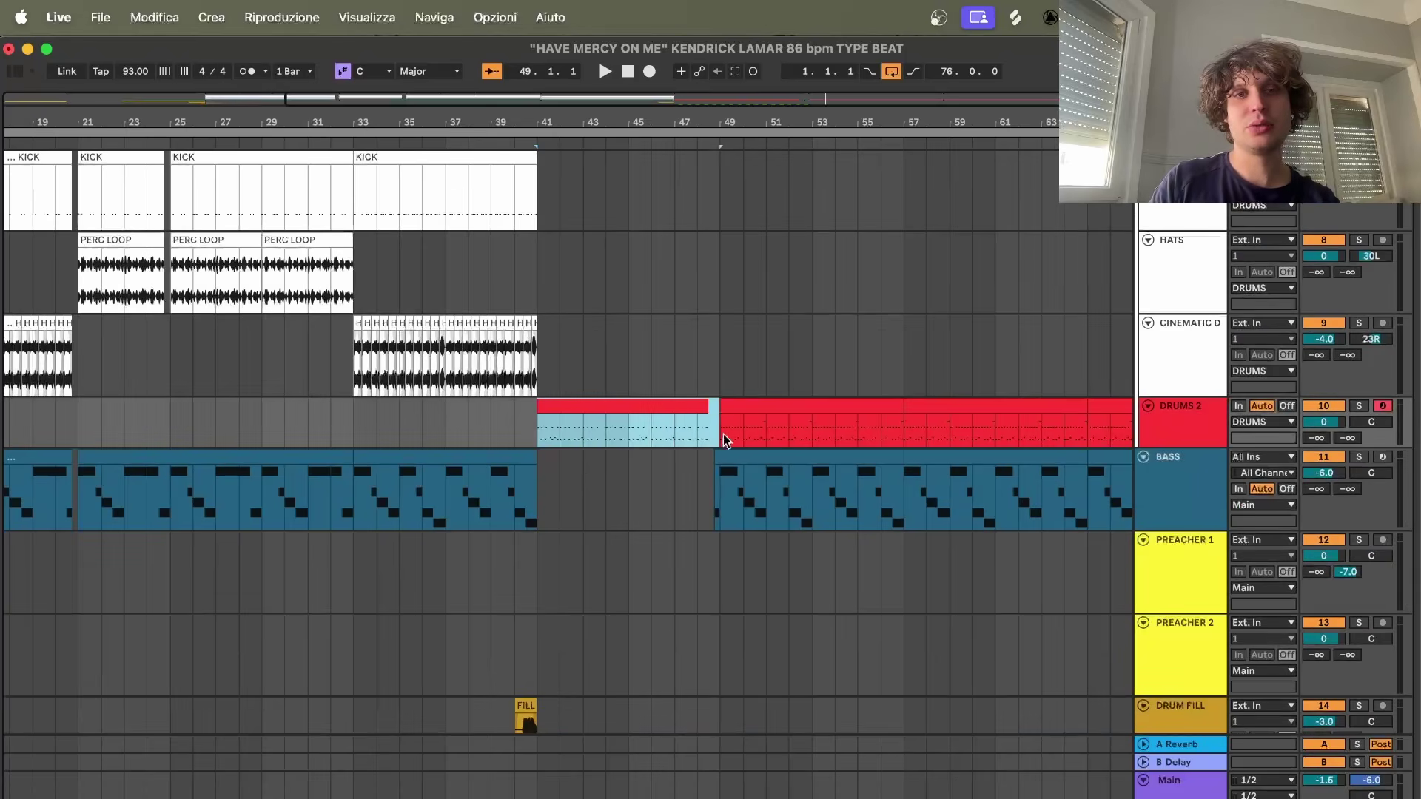
{"action": "left_click", "coordinate": [530, 579]}
{"action": "key", "text": "space"}
{"action": "scroll", "coordinate": [530, 578], "scroll_direction": "down", "scroll_amount": 5}
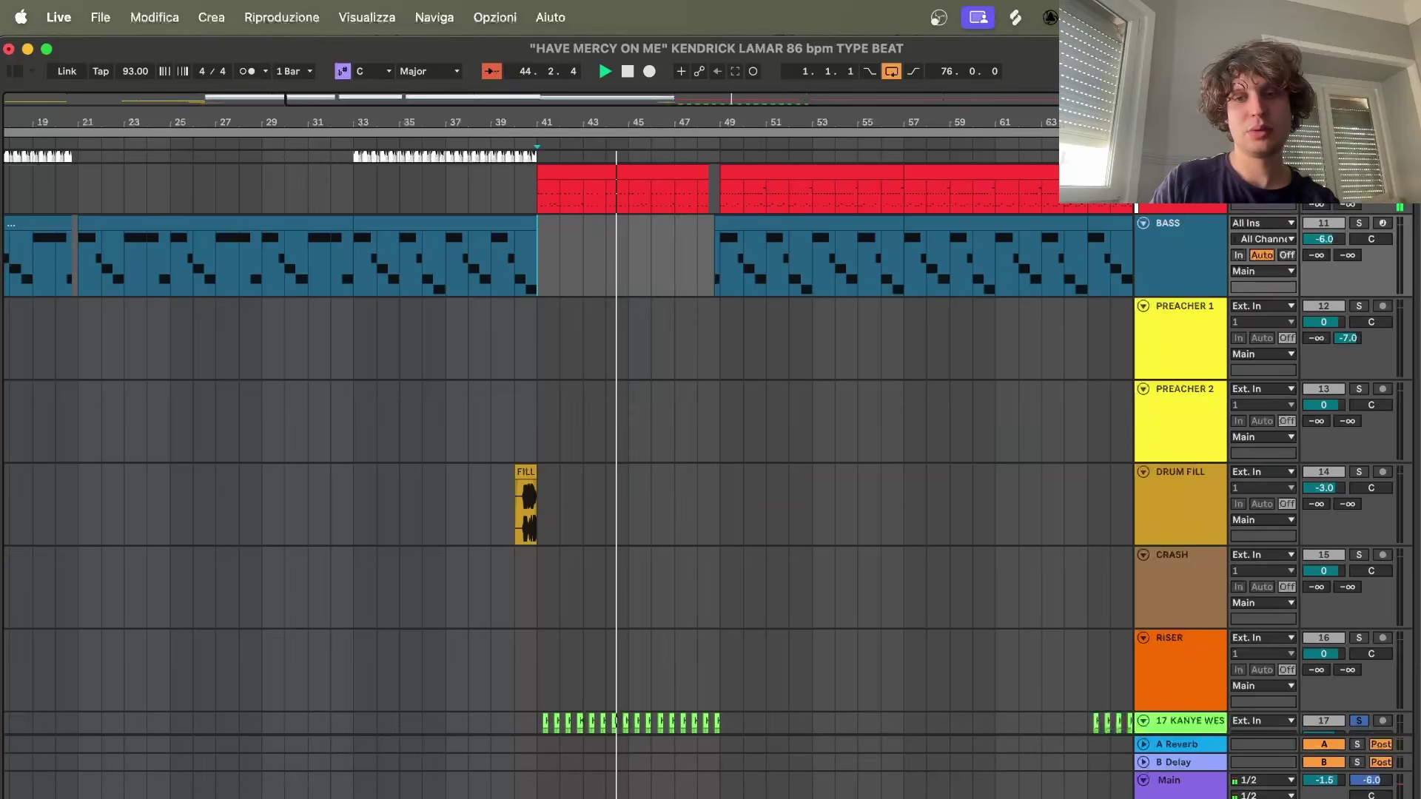
- Open Addictive Drums 2 on the DRUMS 2 track, review its AP4 - My Way preset and close its window
{"action": "key", "text": "h"}
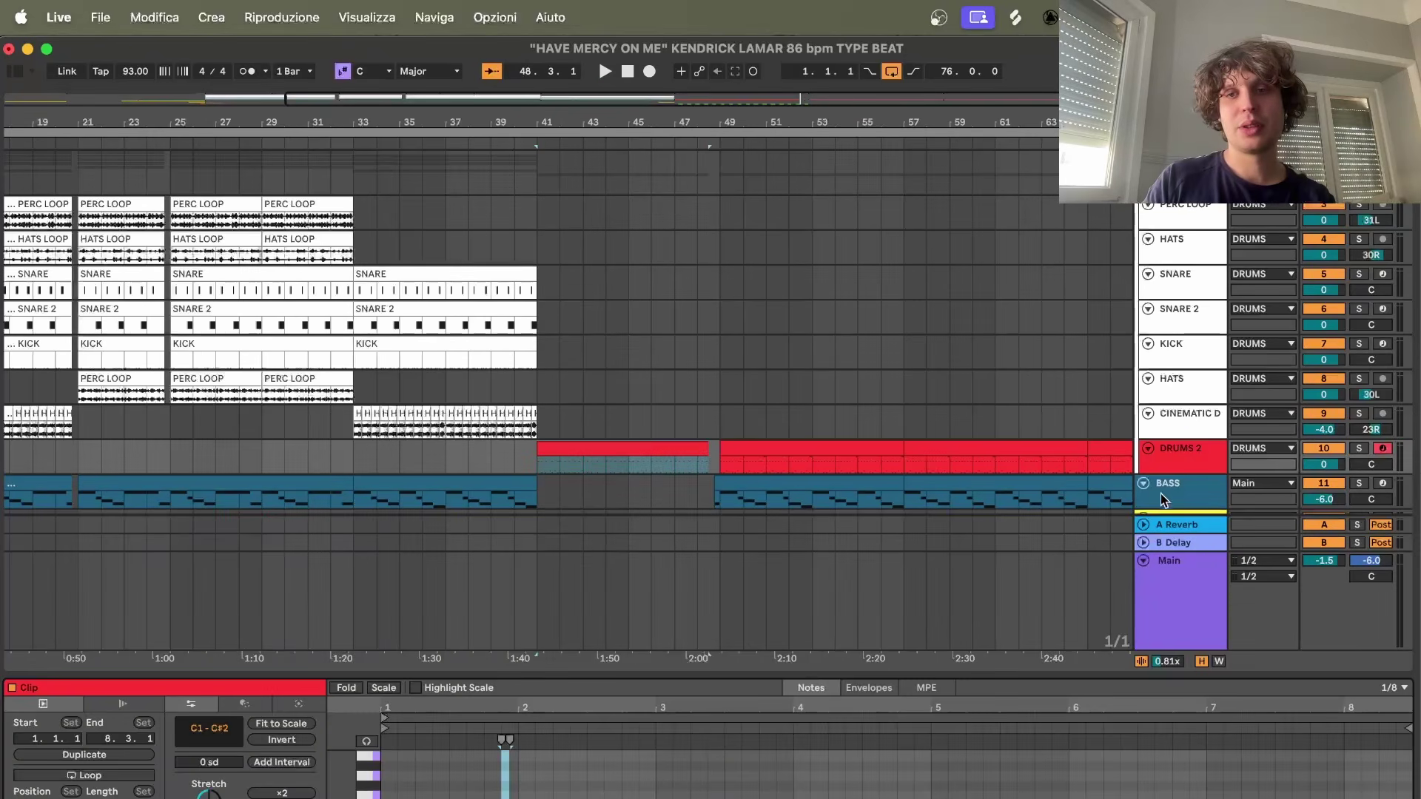
{"action": "left_click", "coordinate": [1156, 466]}
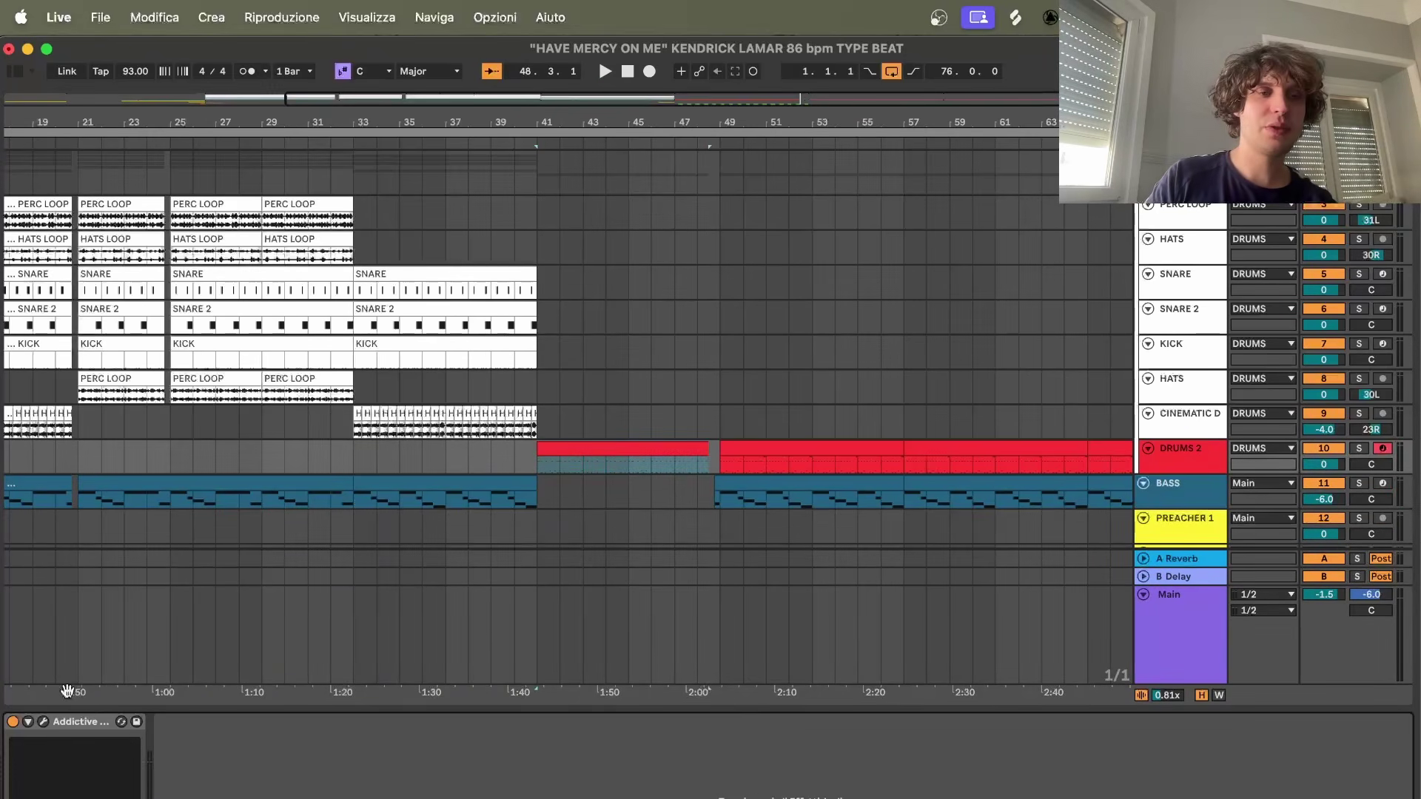
{"action": "left_click", "coordinate": [43, 723]}
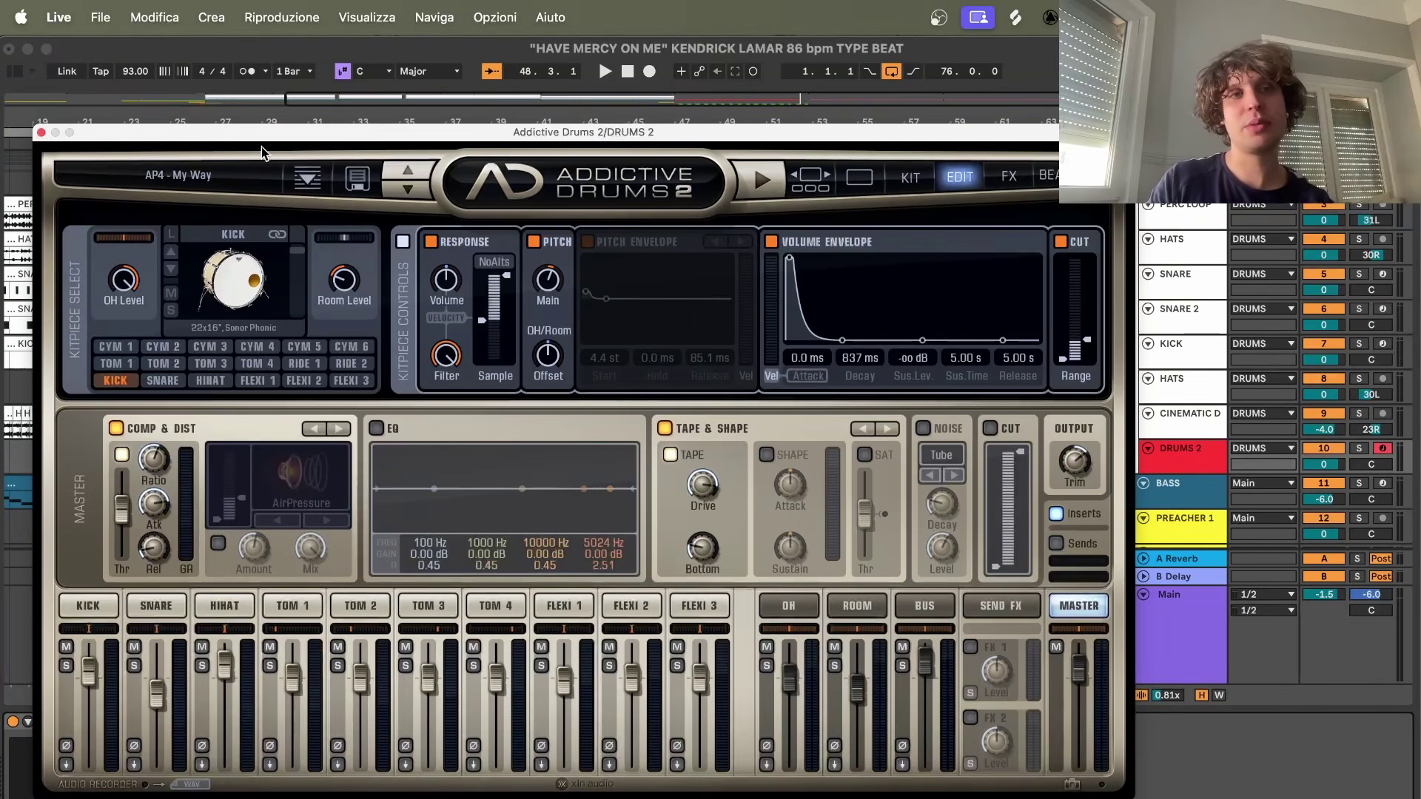
{"action": "left_click", "coordinate": [41, 132]}
- Highlight the KANYE WEST track's clips after bar 41 and open the first one's sample, KANYE WEST FX (5).wav
{"action": "scroll", "coordinate": [358, 474], "scroll_direction": "down", "scroll_amount": 5}
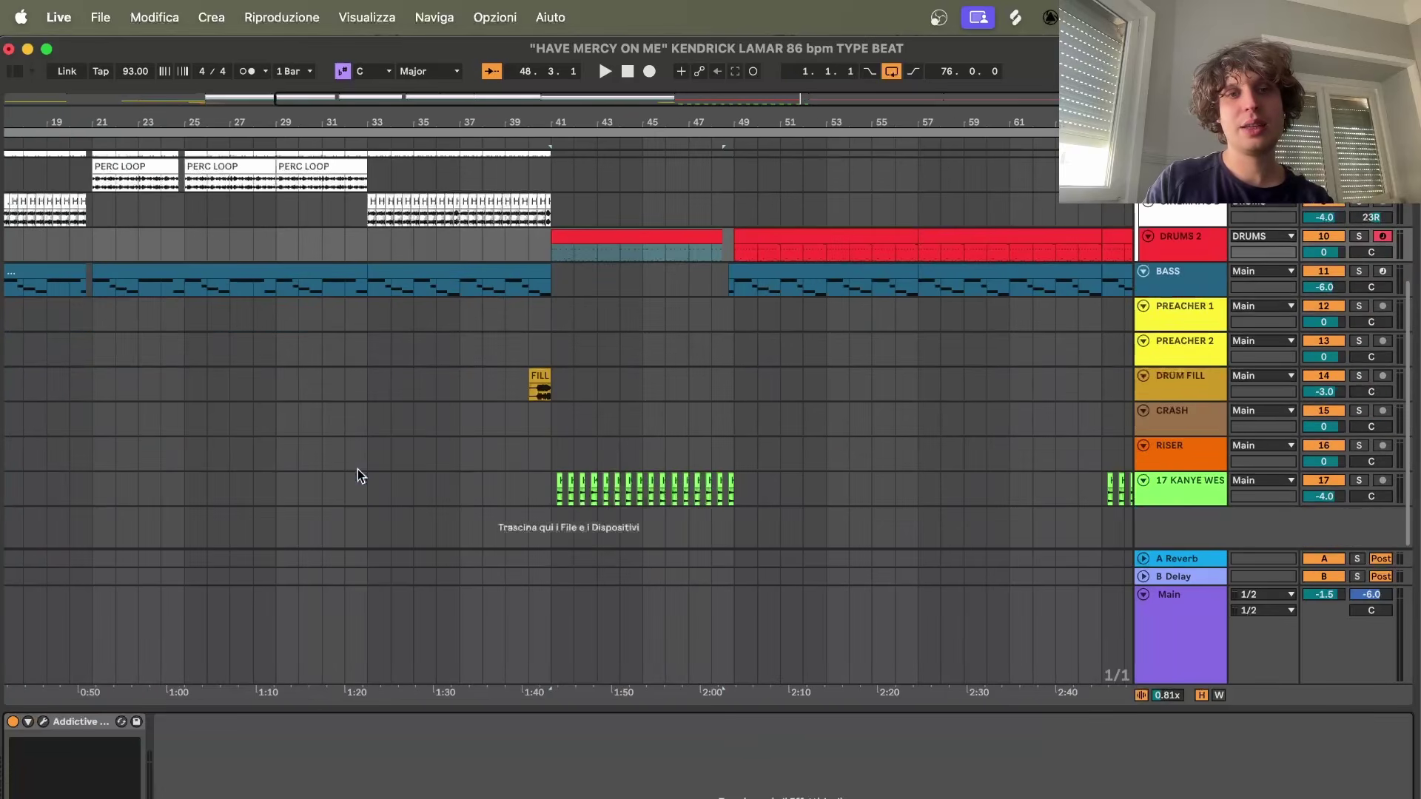
{"action": "left_click_drag", "start_coordinate": [554, 486], "coordinate": [659, 485]}
{"action": "left_click", "coordinate": [558, 481]}
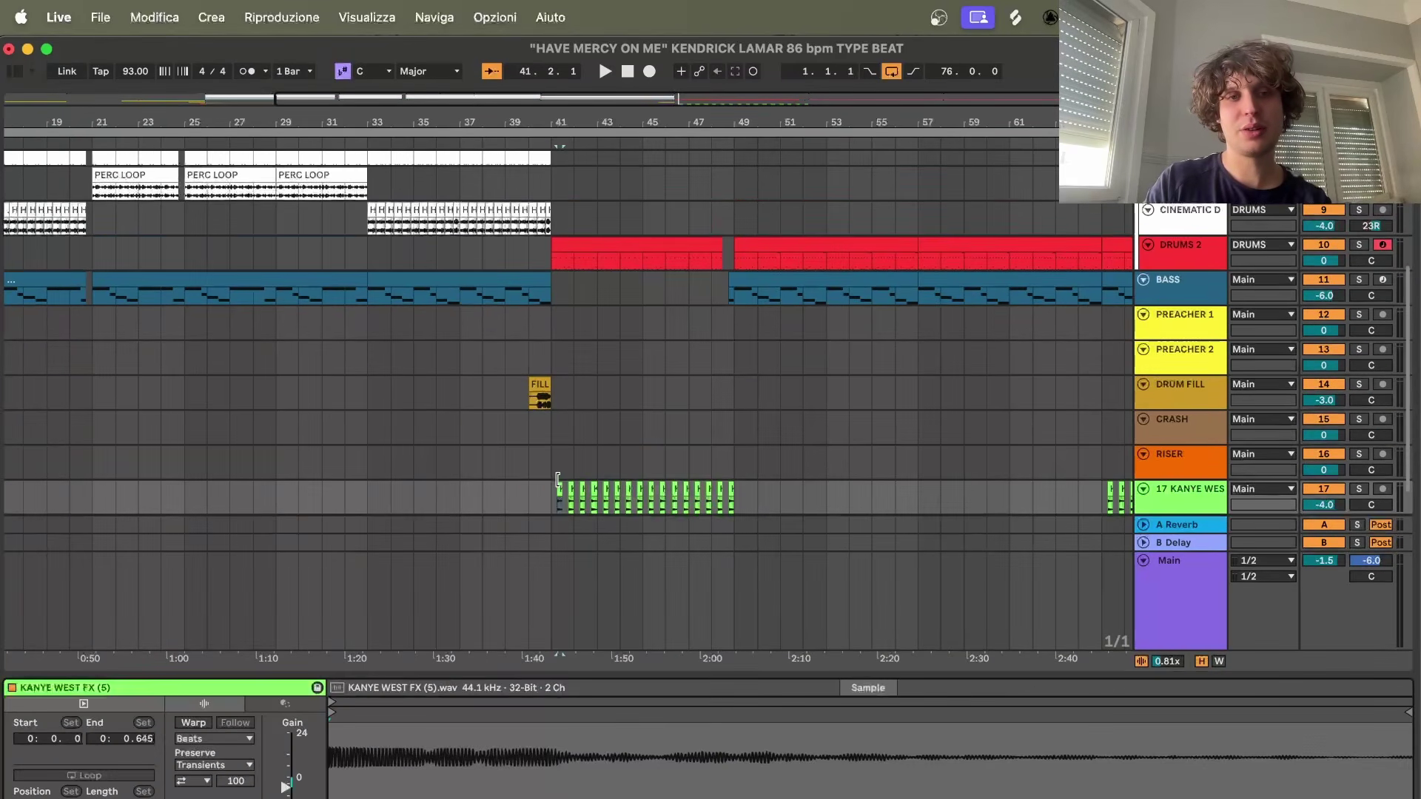
{"action": "scroll", "coordinate": [458, 582], "scroll_direction": "down", "scroll_amount": 2}
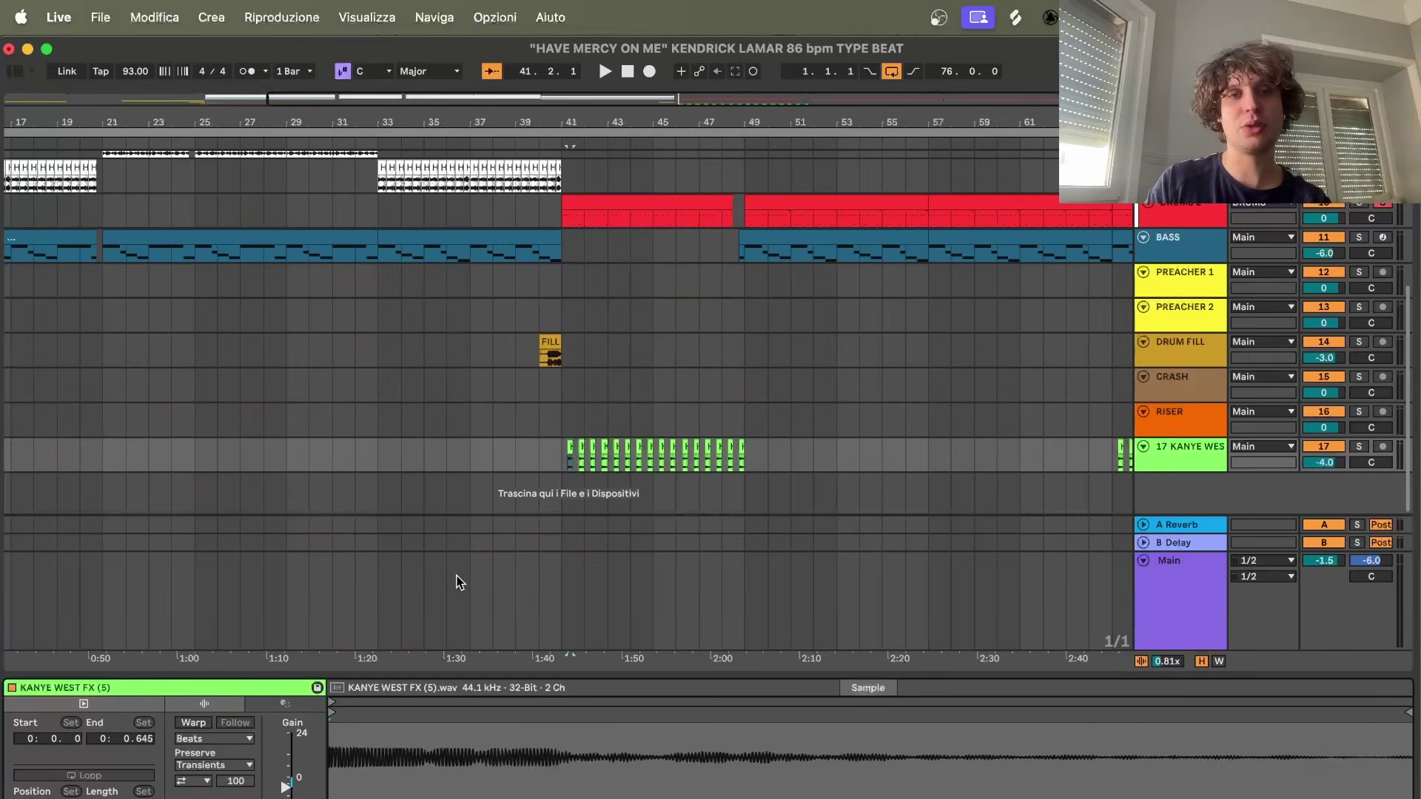
- Open the notes of the BASS clip starting just before bar 49 and of the DRUMS 2 clip at bar 49
{"action": "scroll", "coordinate": [520, 452], "scroll_direction": "up", "scroll_amount": 5}
{"action": "scroll", "coordinate": [520, 452], "scroll_direction": "right", "scroll_amount": 5}
{"action": "scroll", "coordinate": [520, 452], "scroll_direction": "down", "scroll_amount": 3}
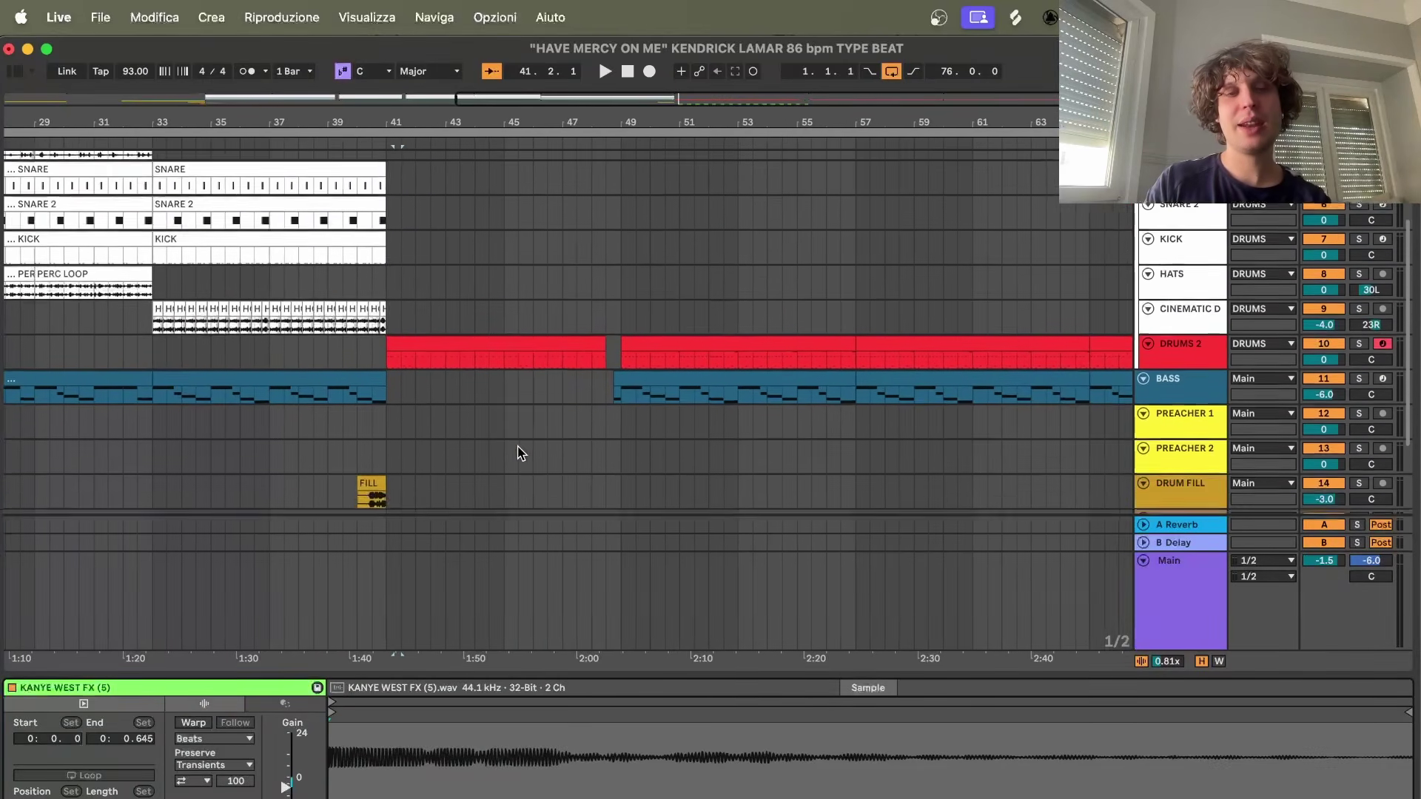
{"action": "left_click", "coordinate": [482, 334]}
{"action": "scroll", "coordinate": [482, 335], "scroll_direction": "up", "scroll_amount": 5}
{"action": "scroll", "coordinate": [482, 334], "scroll_direction": "right", "scroll_amount": 2}
{"action": "scroll", "coordinate": [482, 335], "scroll_direction": "down", "scroll_amount": 4}
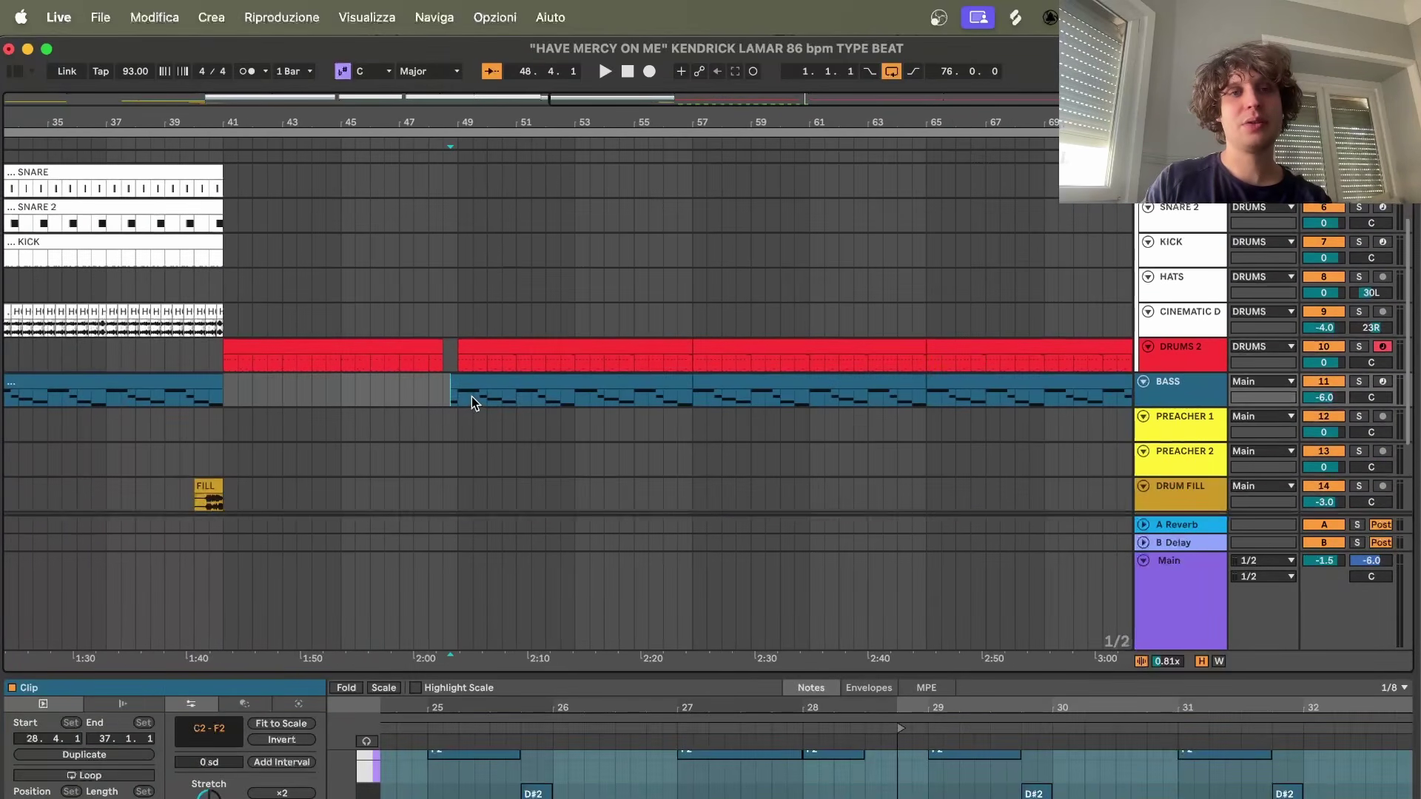
{"action": "left_click", "coordinate": [458, 346]}
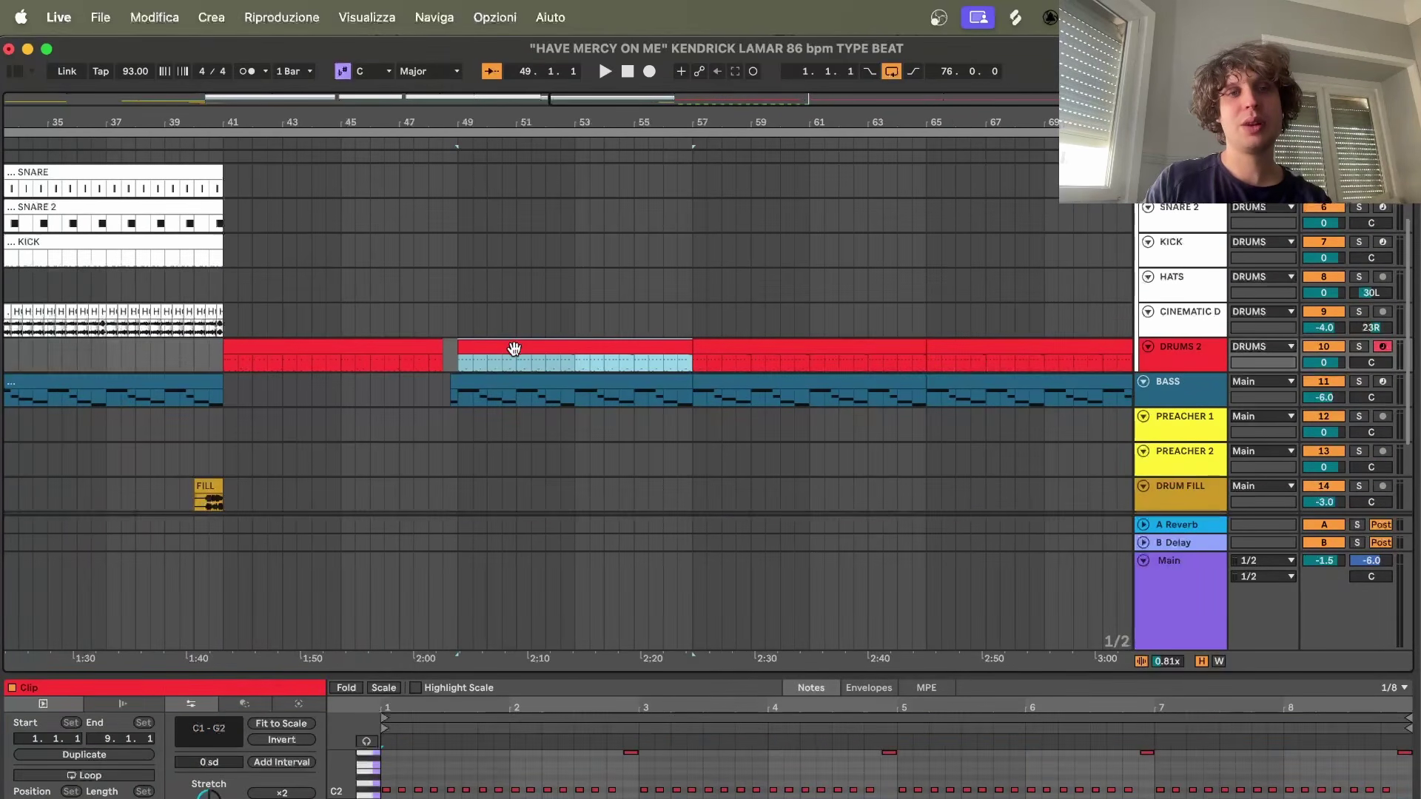
- Solo the BASS track, play the section from bar 49 and review the whole arrangement
{"action": "scroll", "coordinate": [1349, 439], "scroll_direction": "up", "scroll_amount": 3}
{"action": "left_click", "coordinate": [1358, 453]}
{"action": "scroll", "coordinate": [1165, 374], "scroll_direction": "up", "scroll_amount": 1}
{"action": "key", "text": "space"}
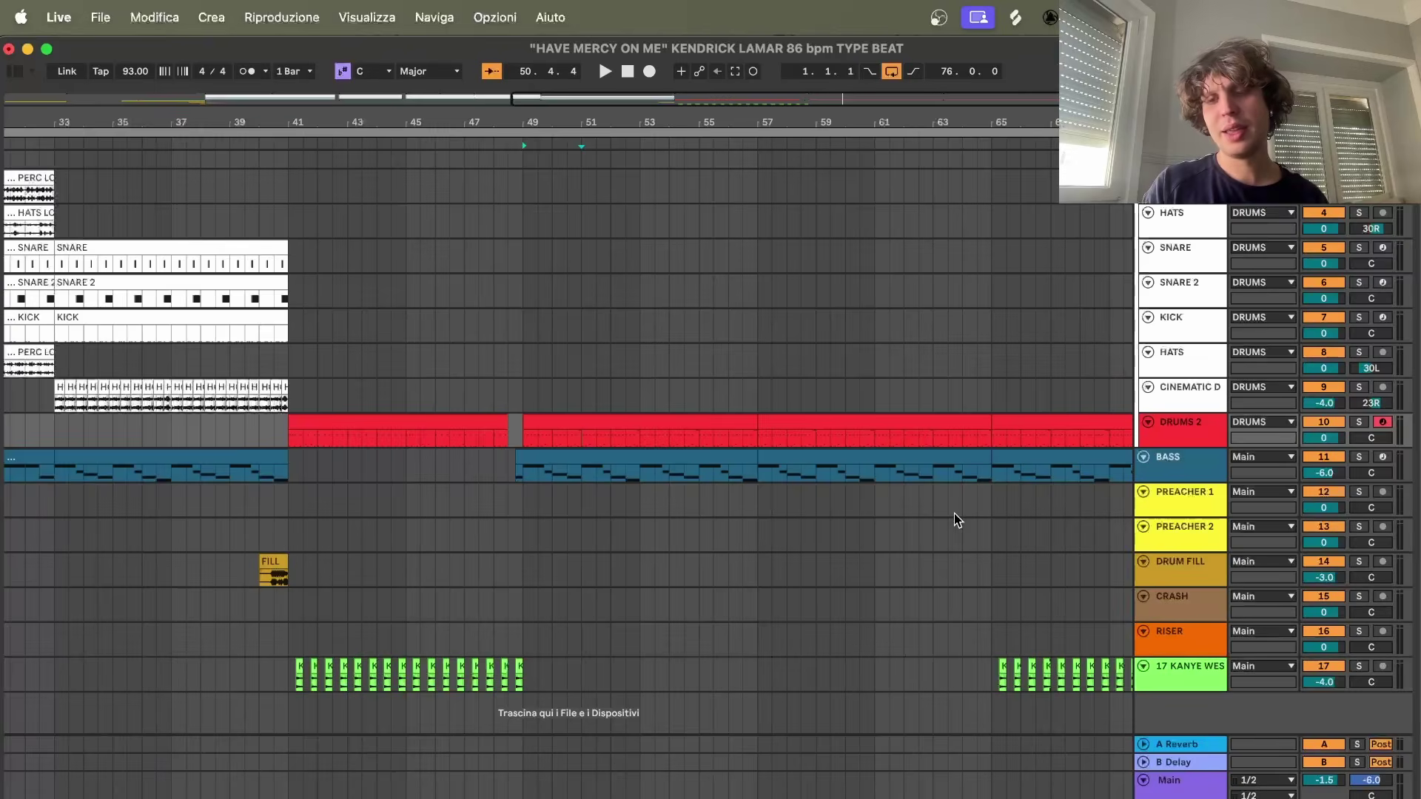
{"action": "scroll", "coordinate": [1146, 798], "scroll_direction": "down", "scroll_amount": 5}
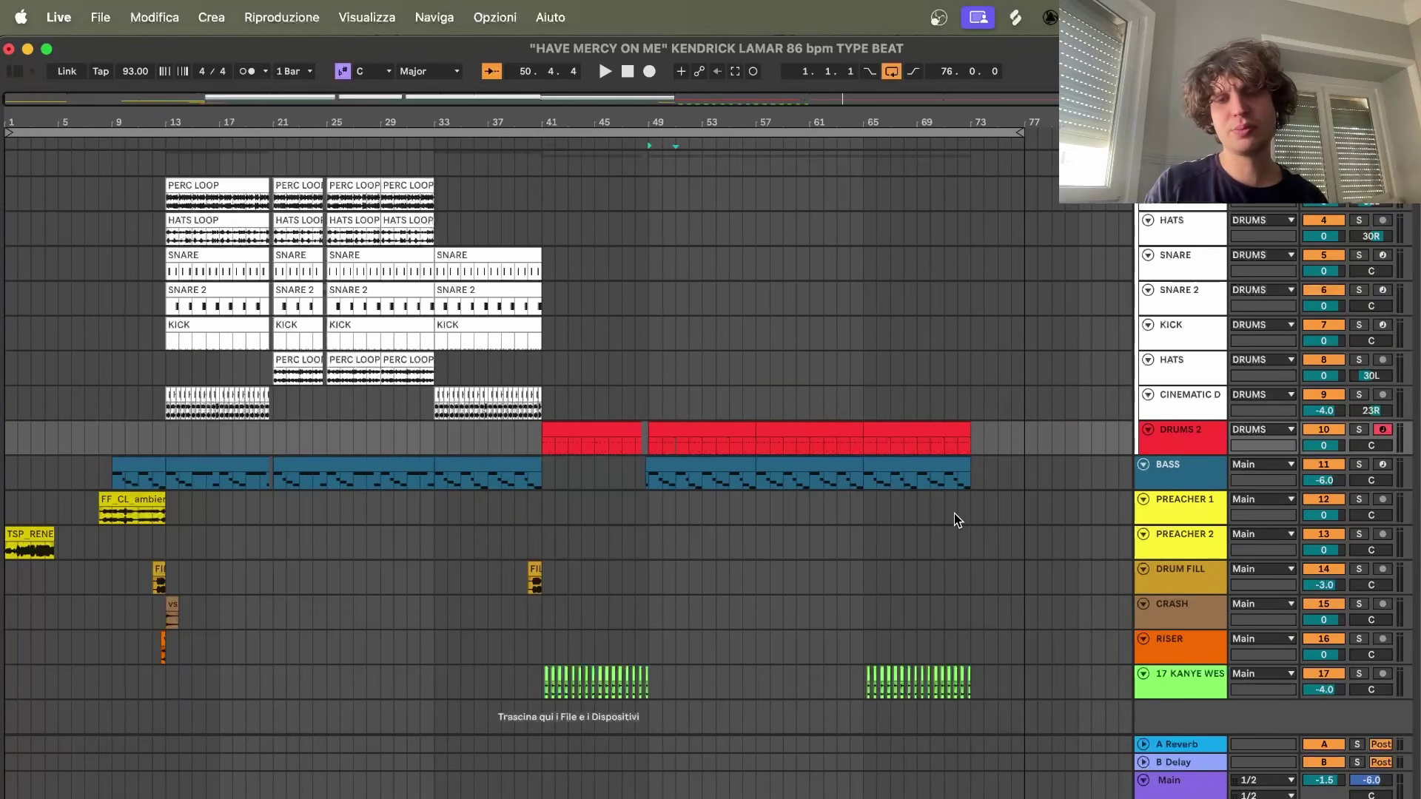
{"action": "scroll", "coordinate": [953, 513], "scroll_direction": "up", "scroll_amount": 2}
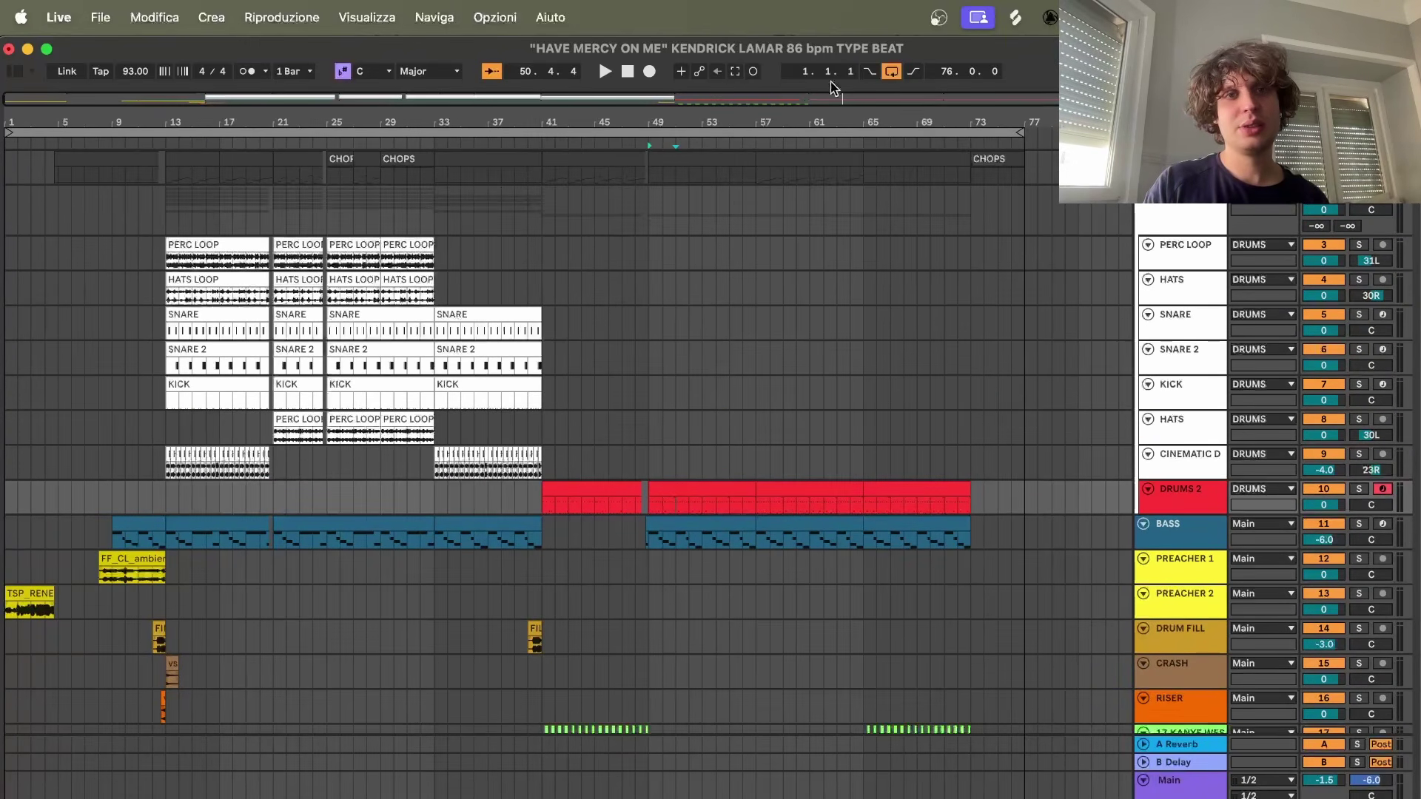